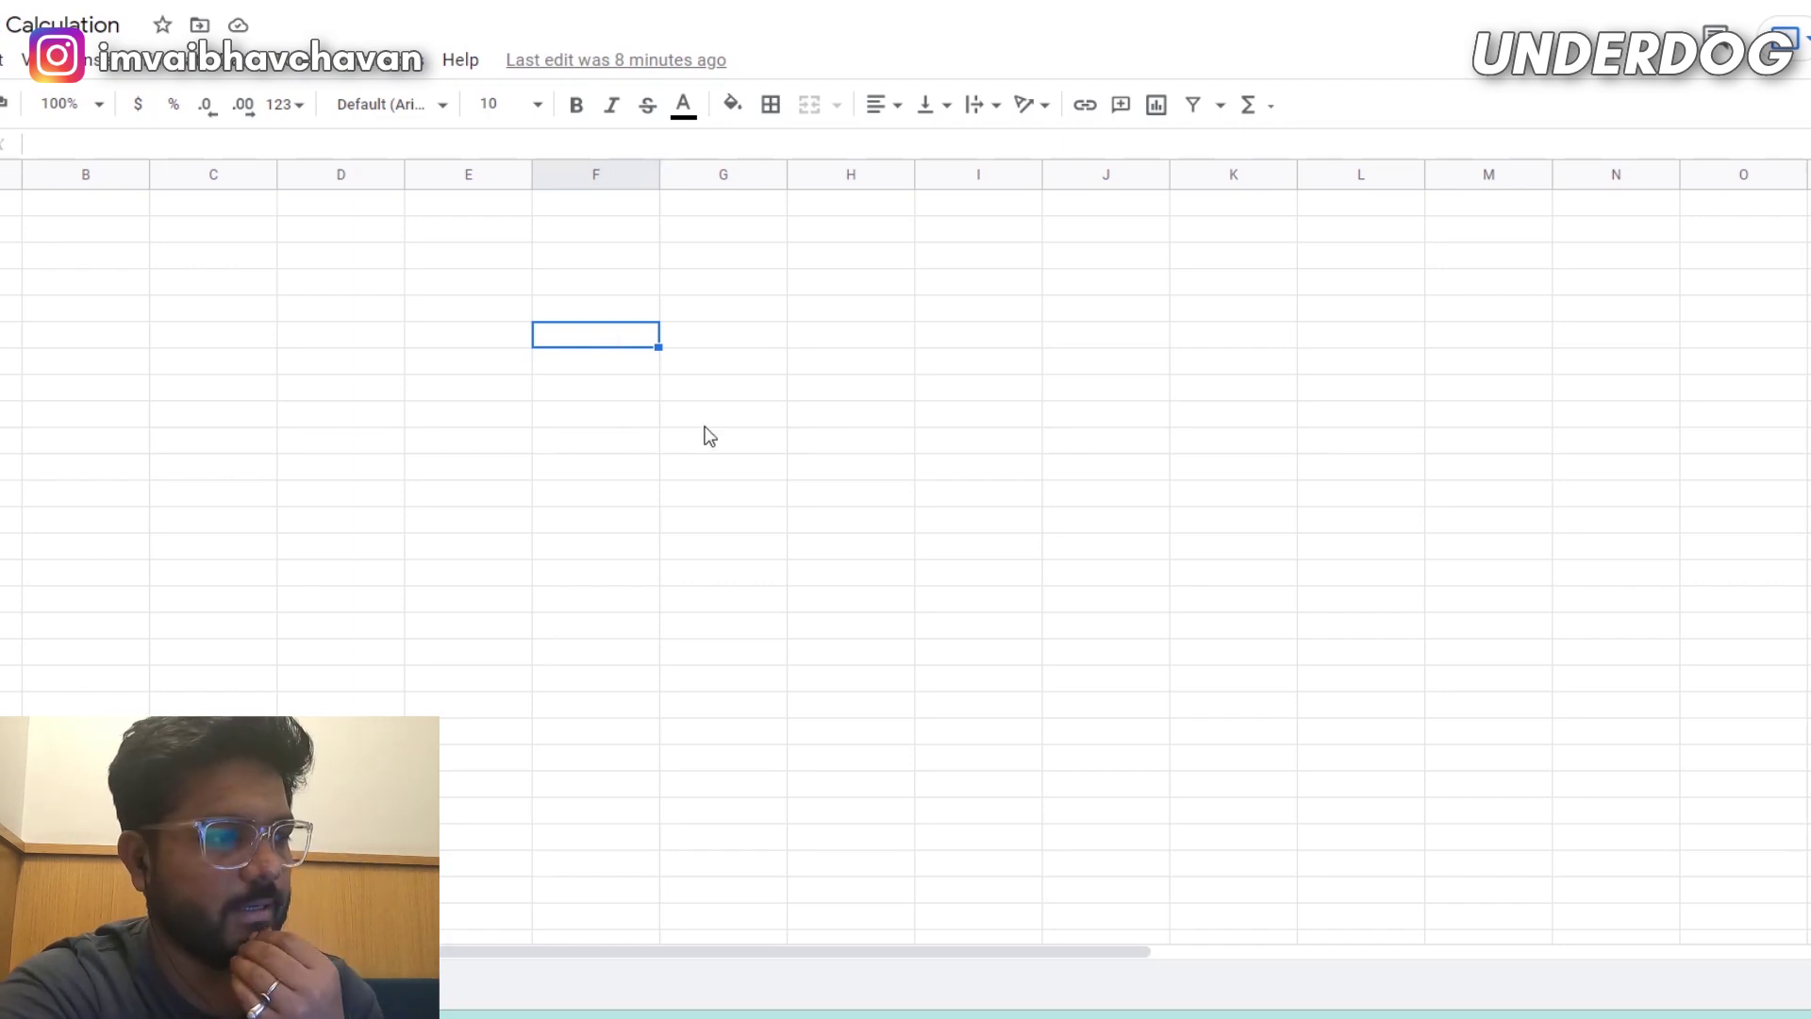
Enter a Profile header in column F with Game Designer and Game Artist below it.
left_click(617, 381)
left_click(570, 360)
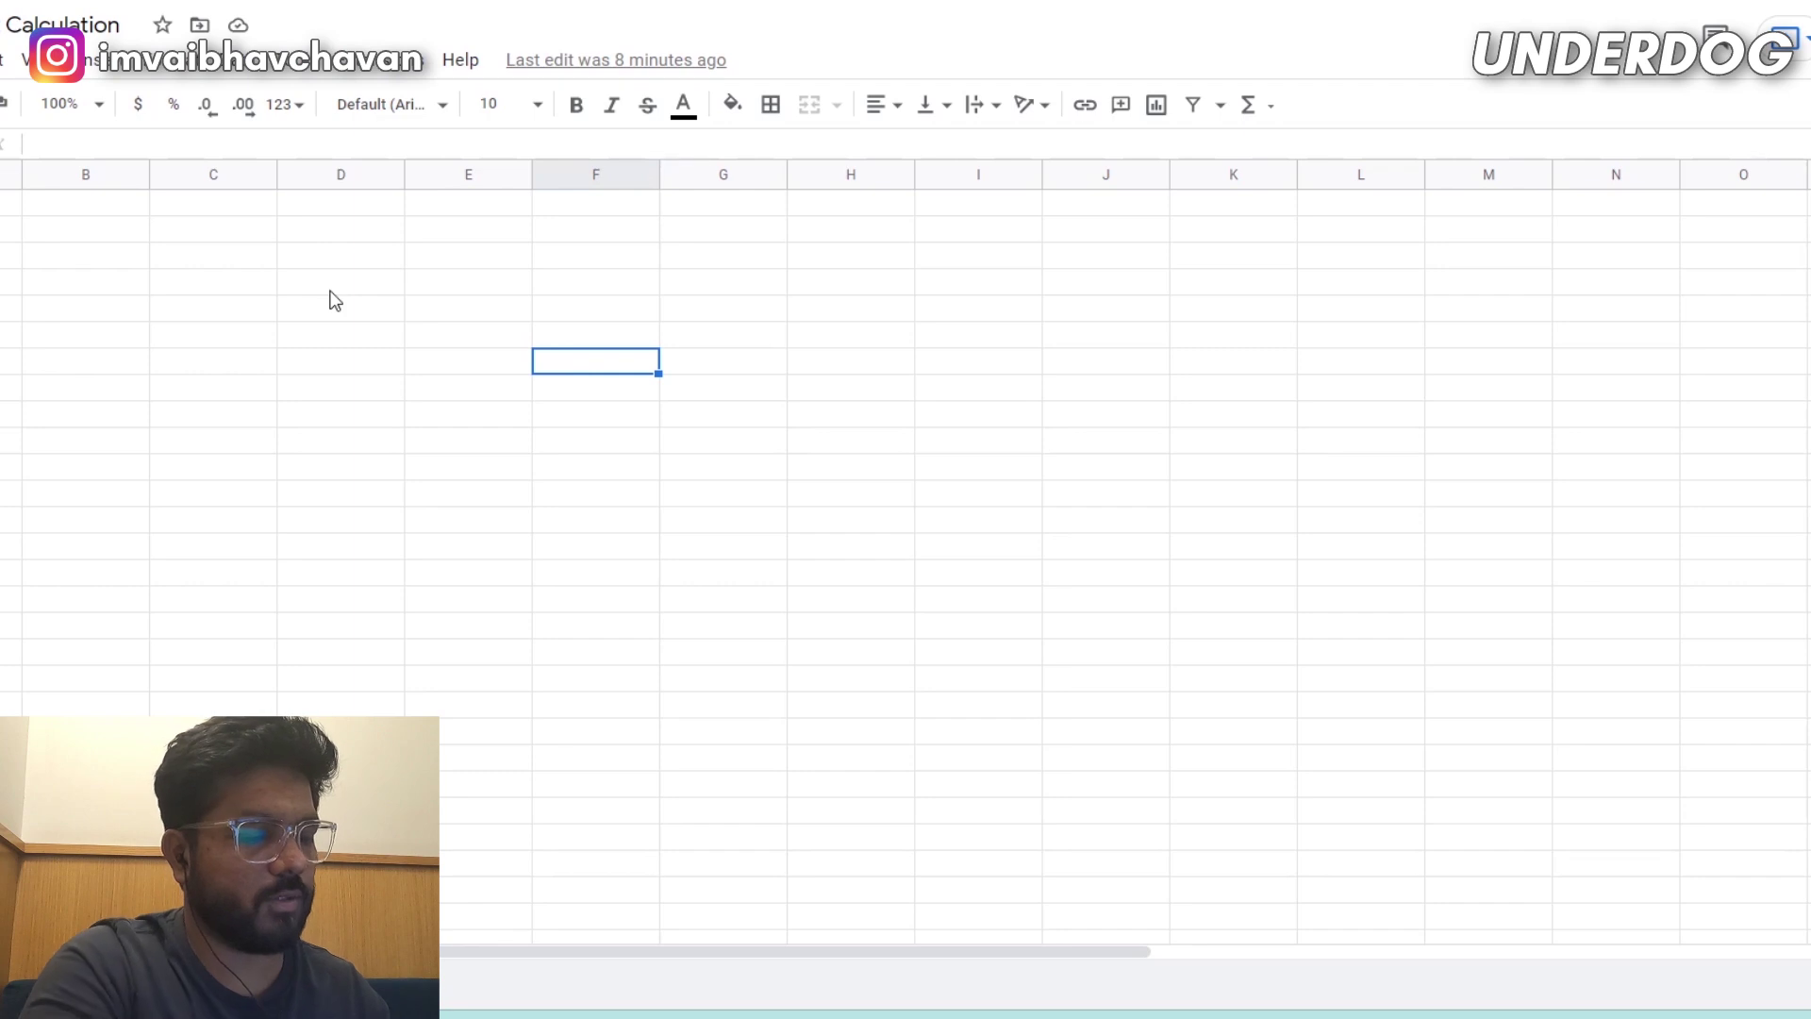
type("Profile")
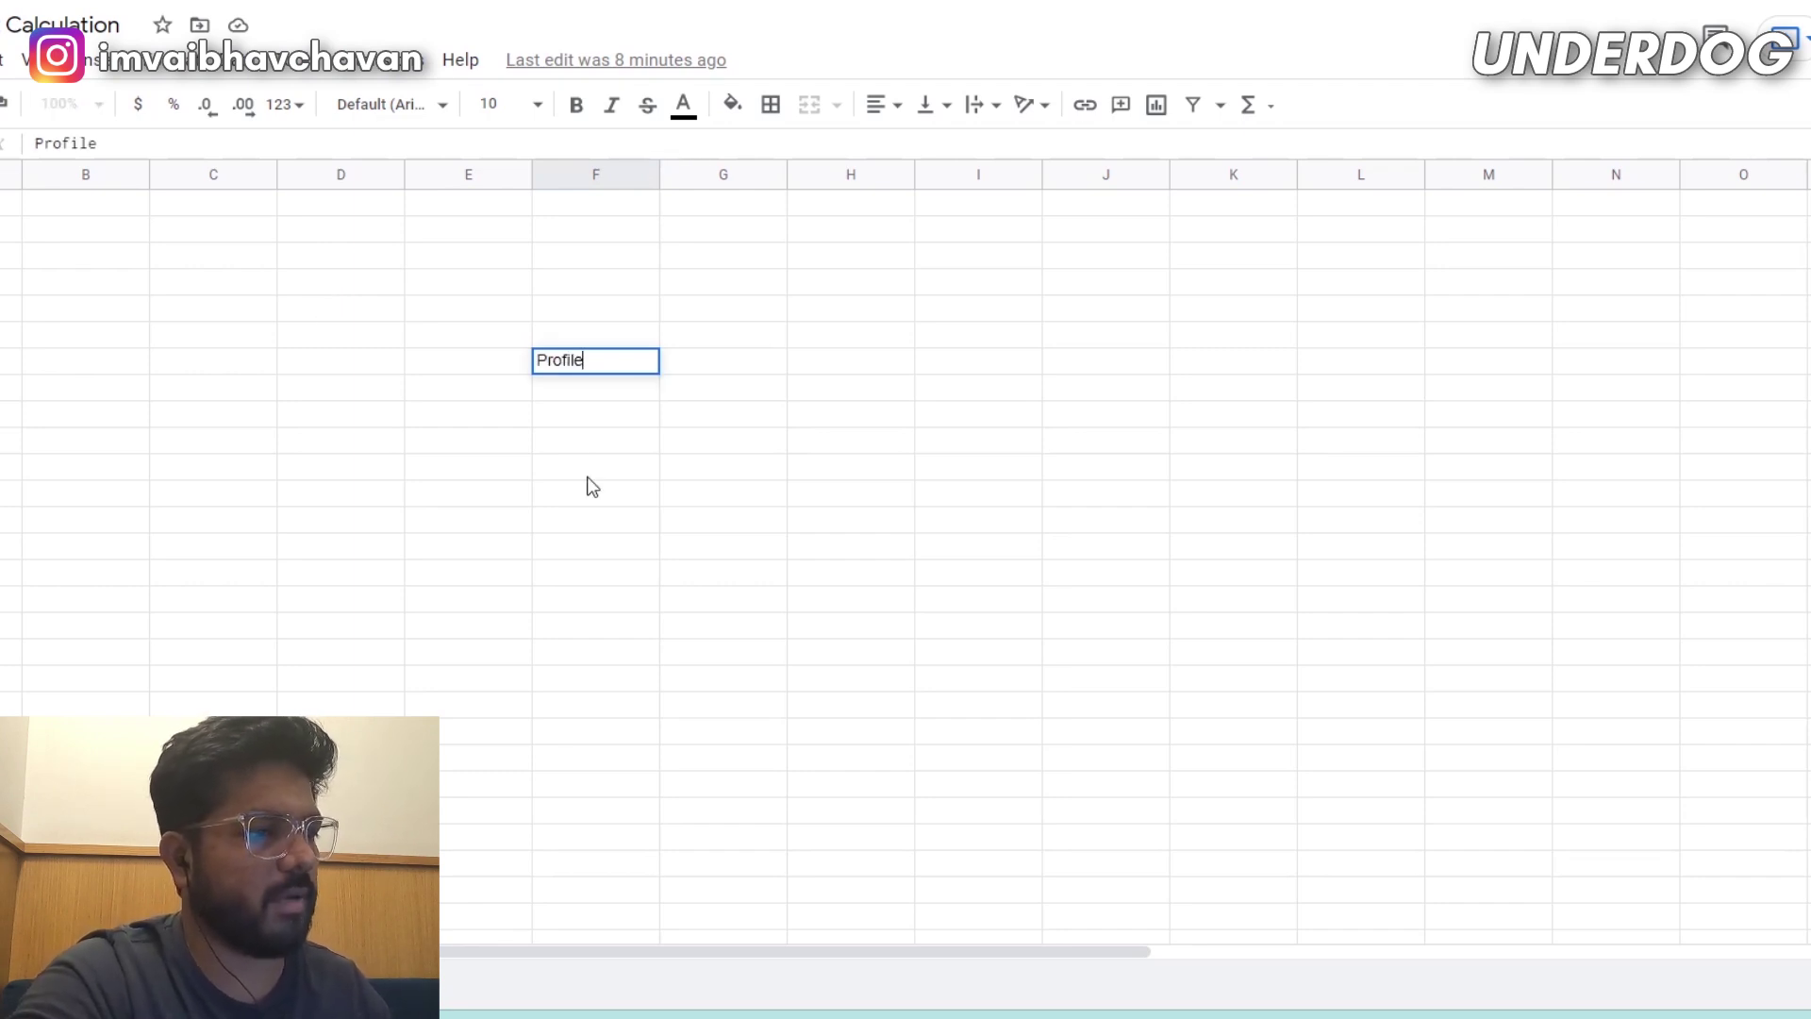
left_click(573, 420)
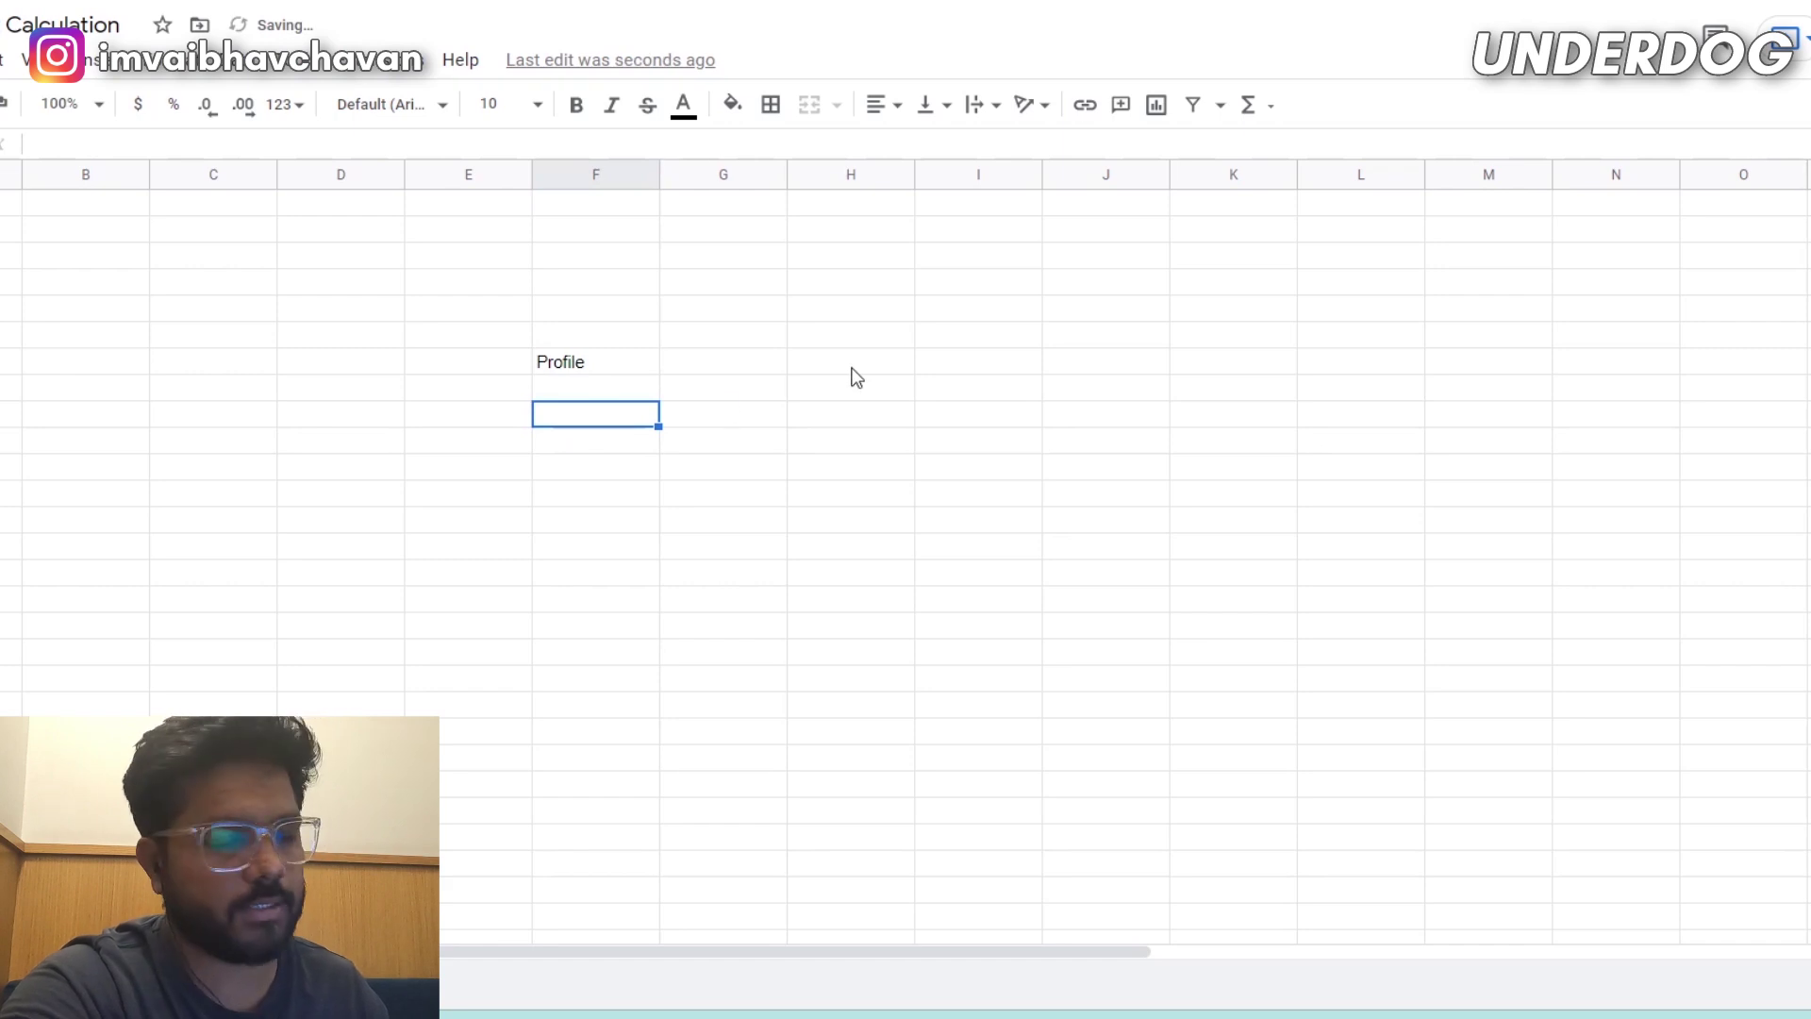
type("Game Designe")
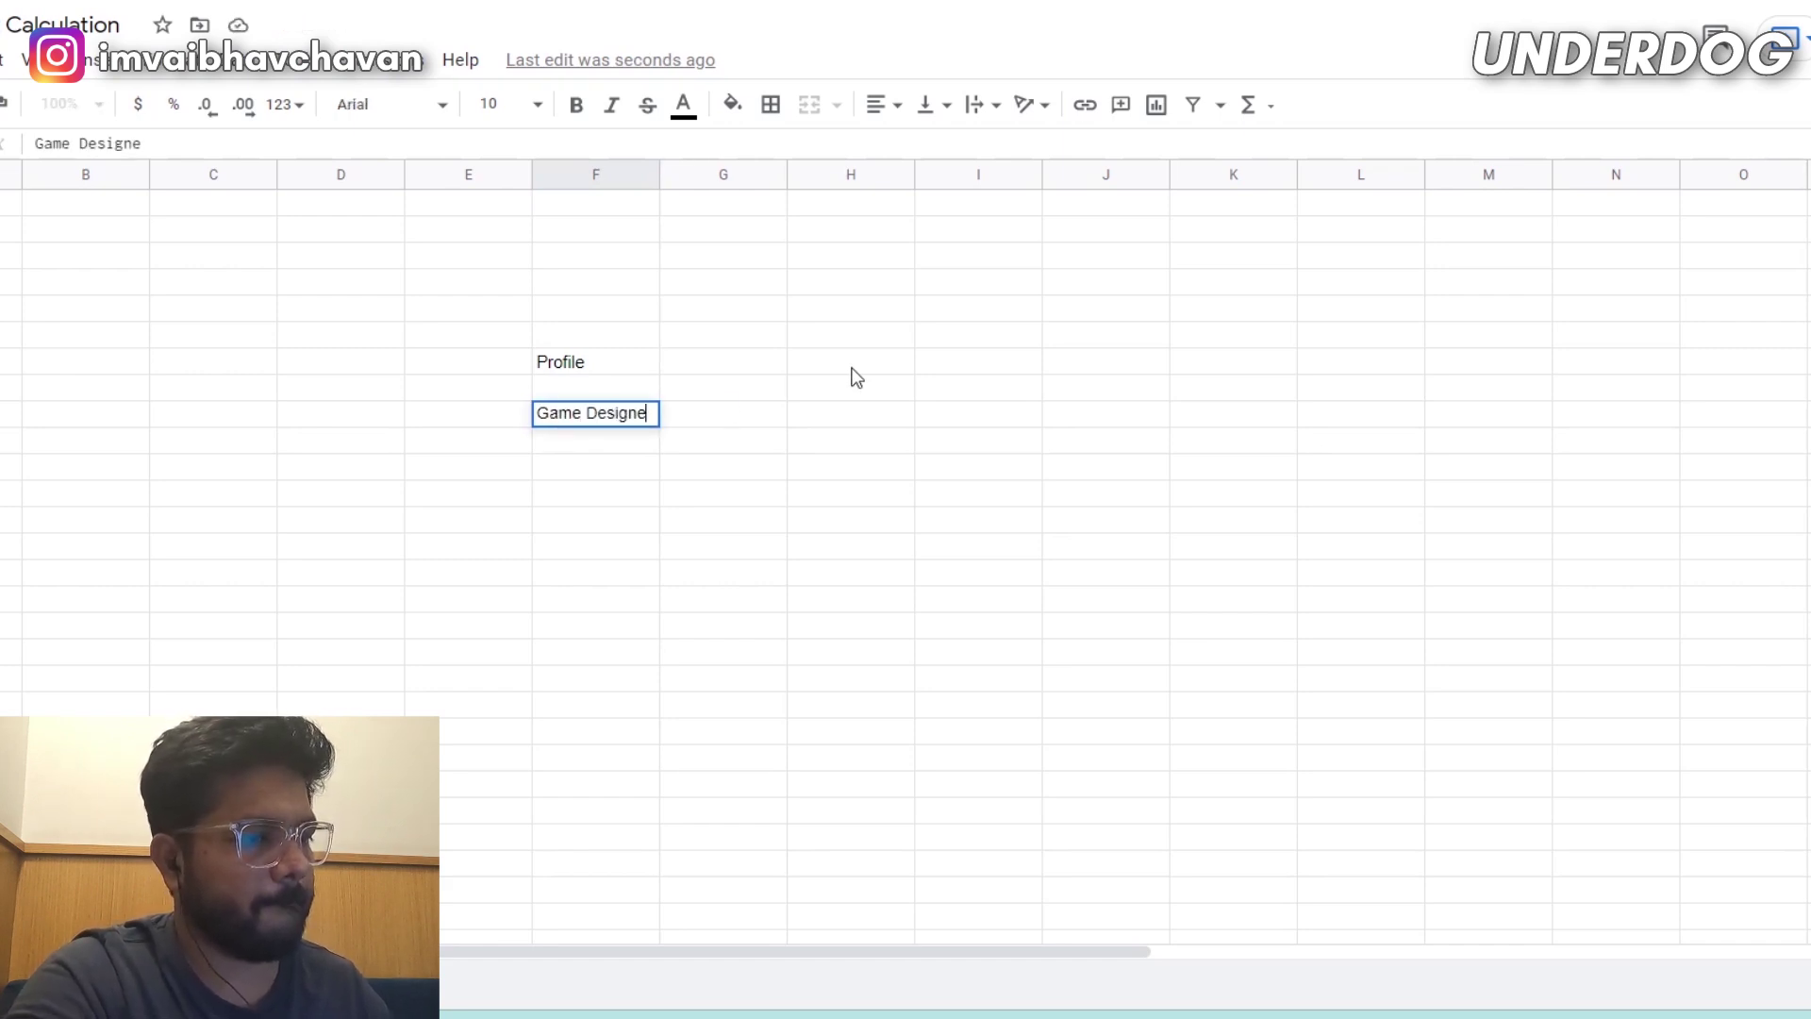
type("r")
key("Return")
type("Game A")
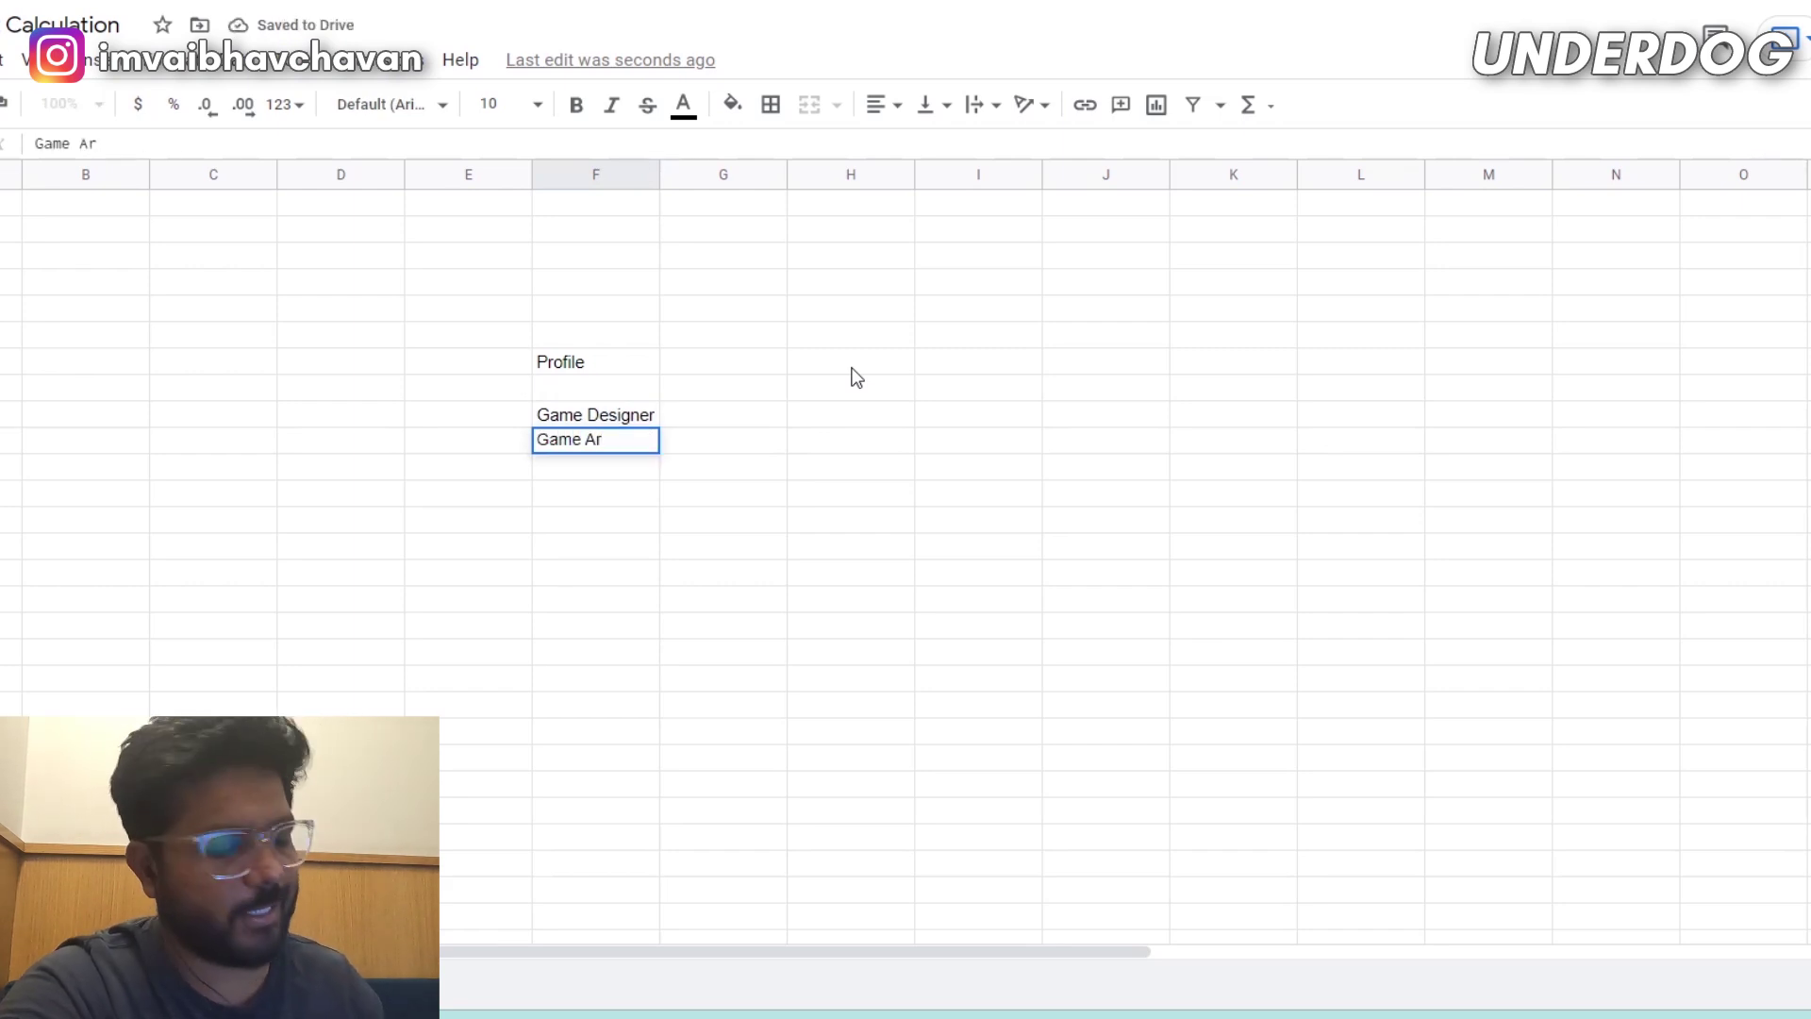
key("Return")
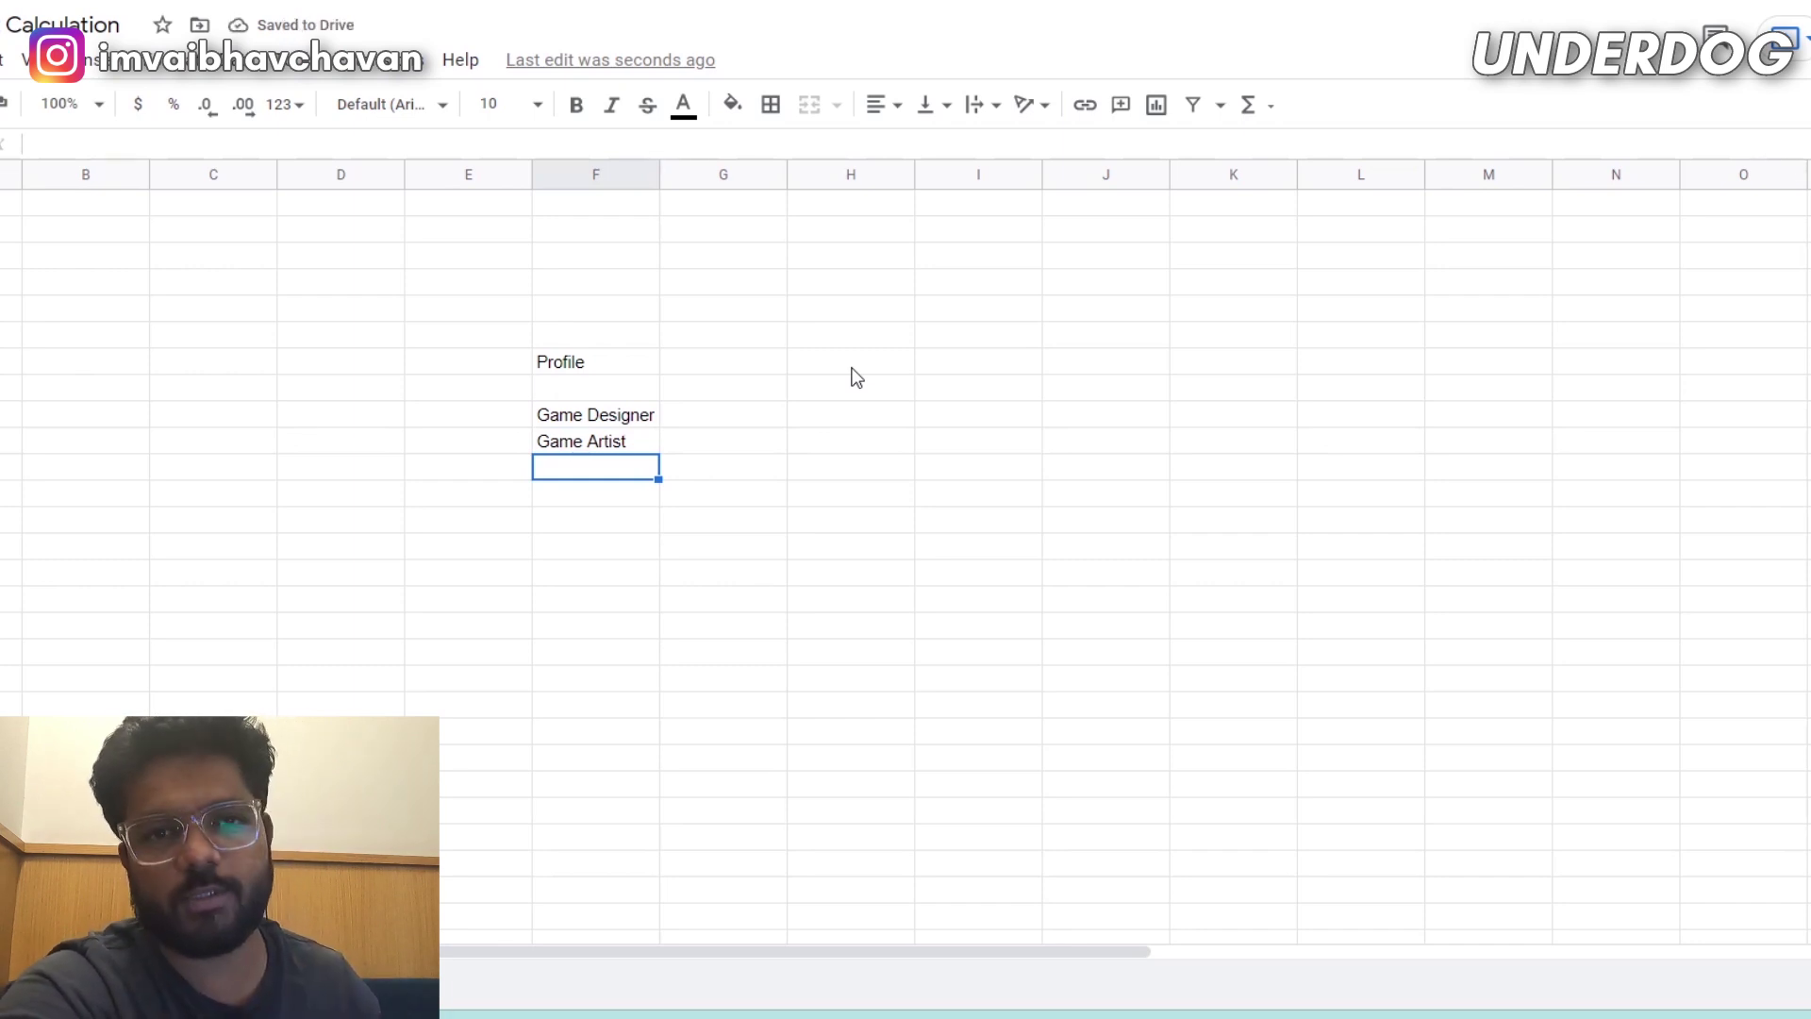
Change Game Artist to 3D Game Artist and add Environment Artist below it.
left_click_drag(852, 369, 817, 449)
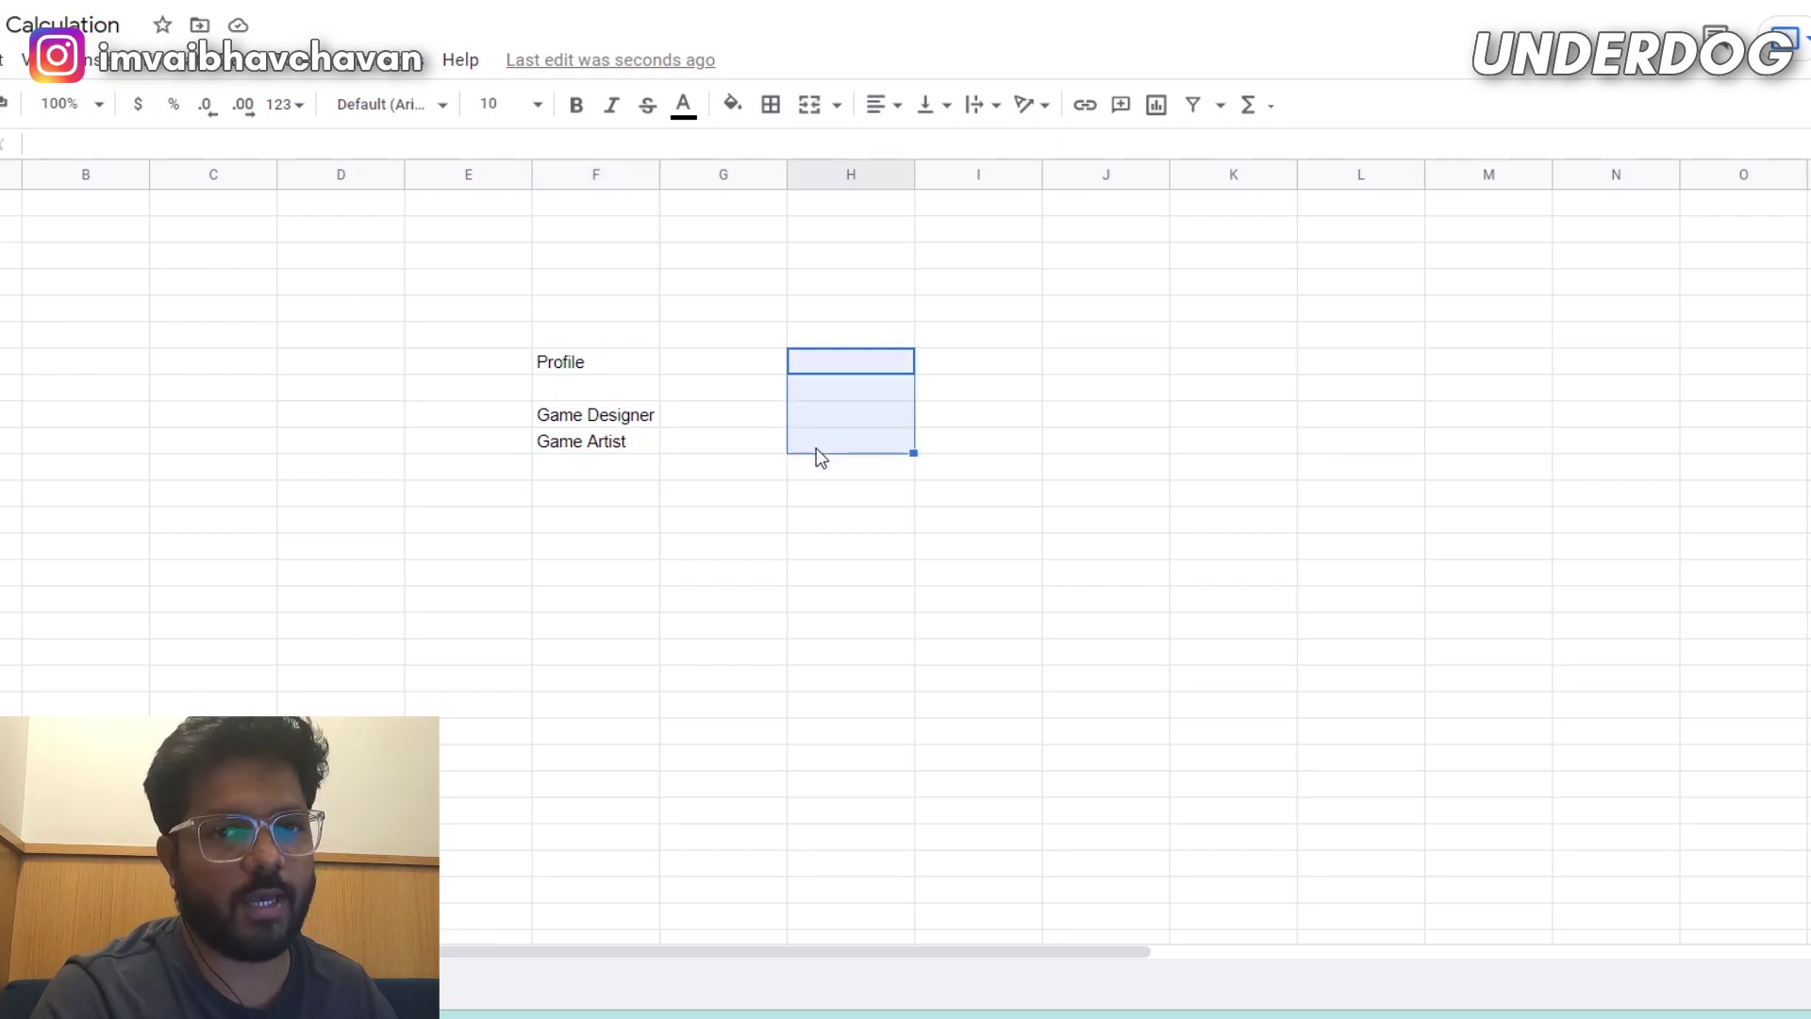
left_click(712, 443)
left_click(647, 444)
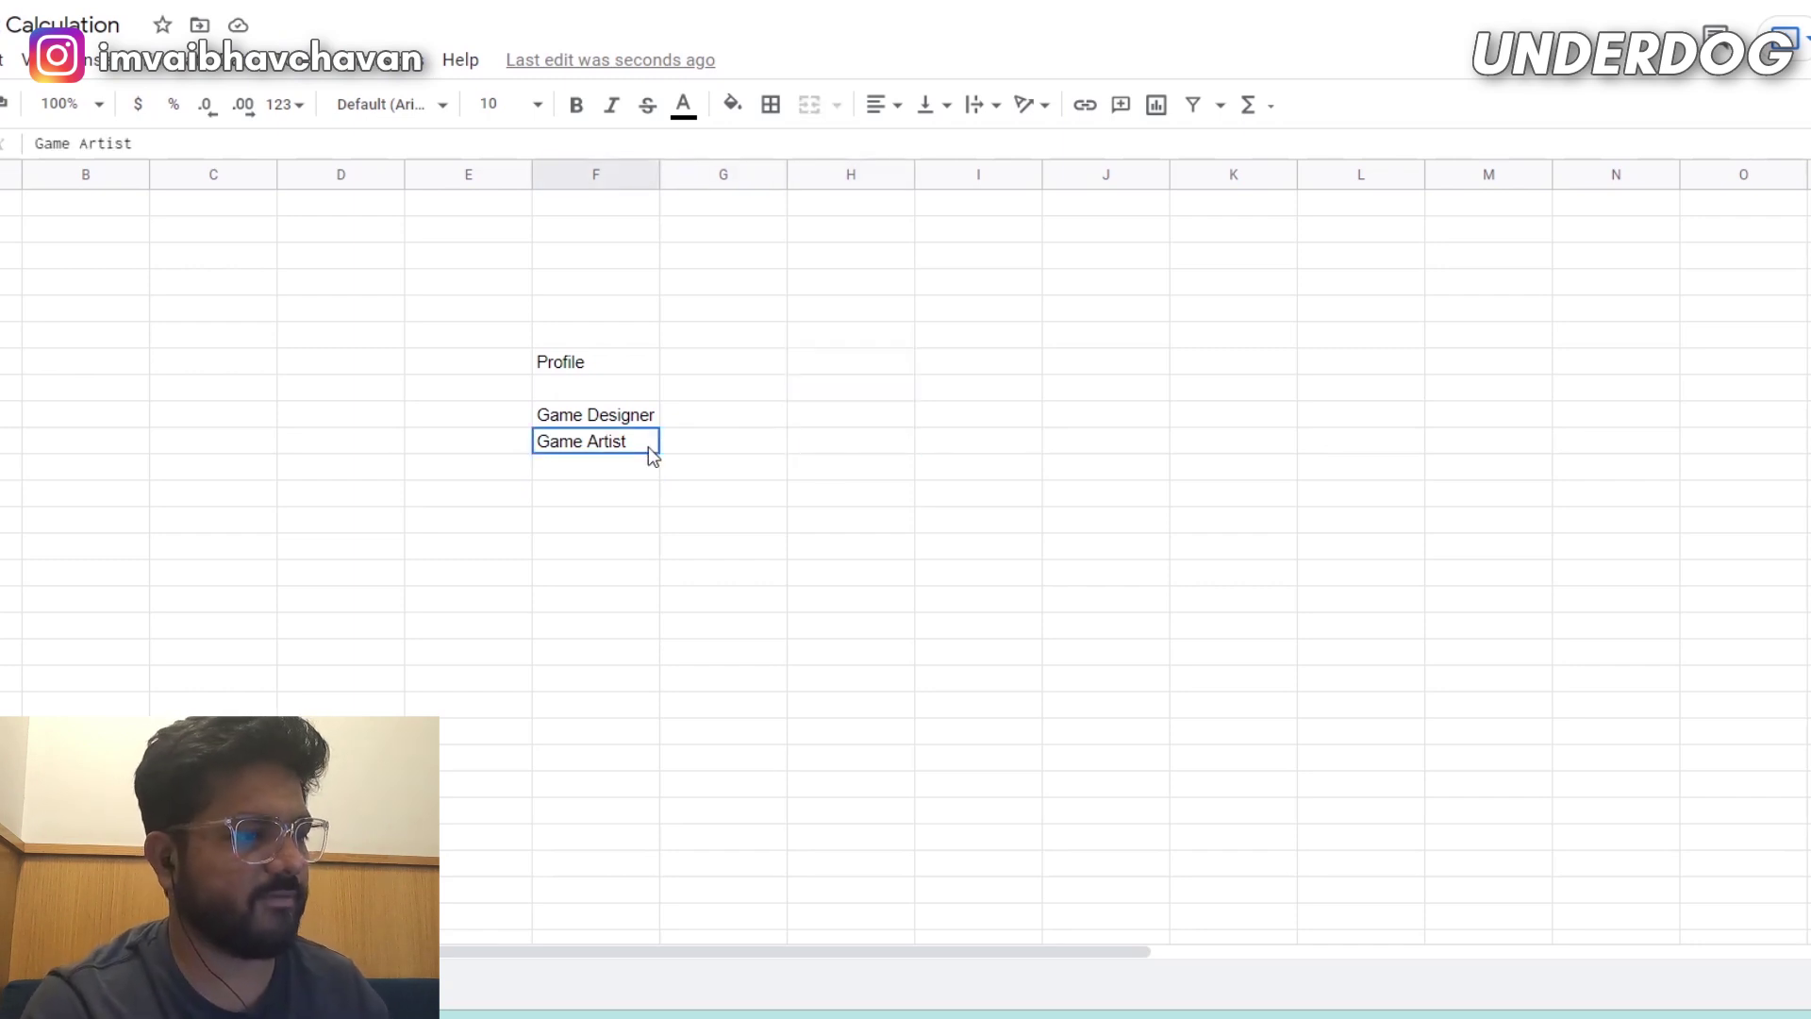
double_click(539, 450)
type("3")
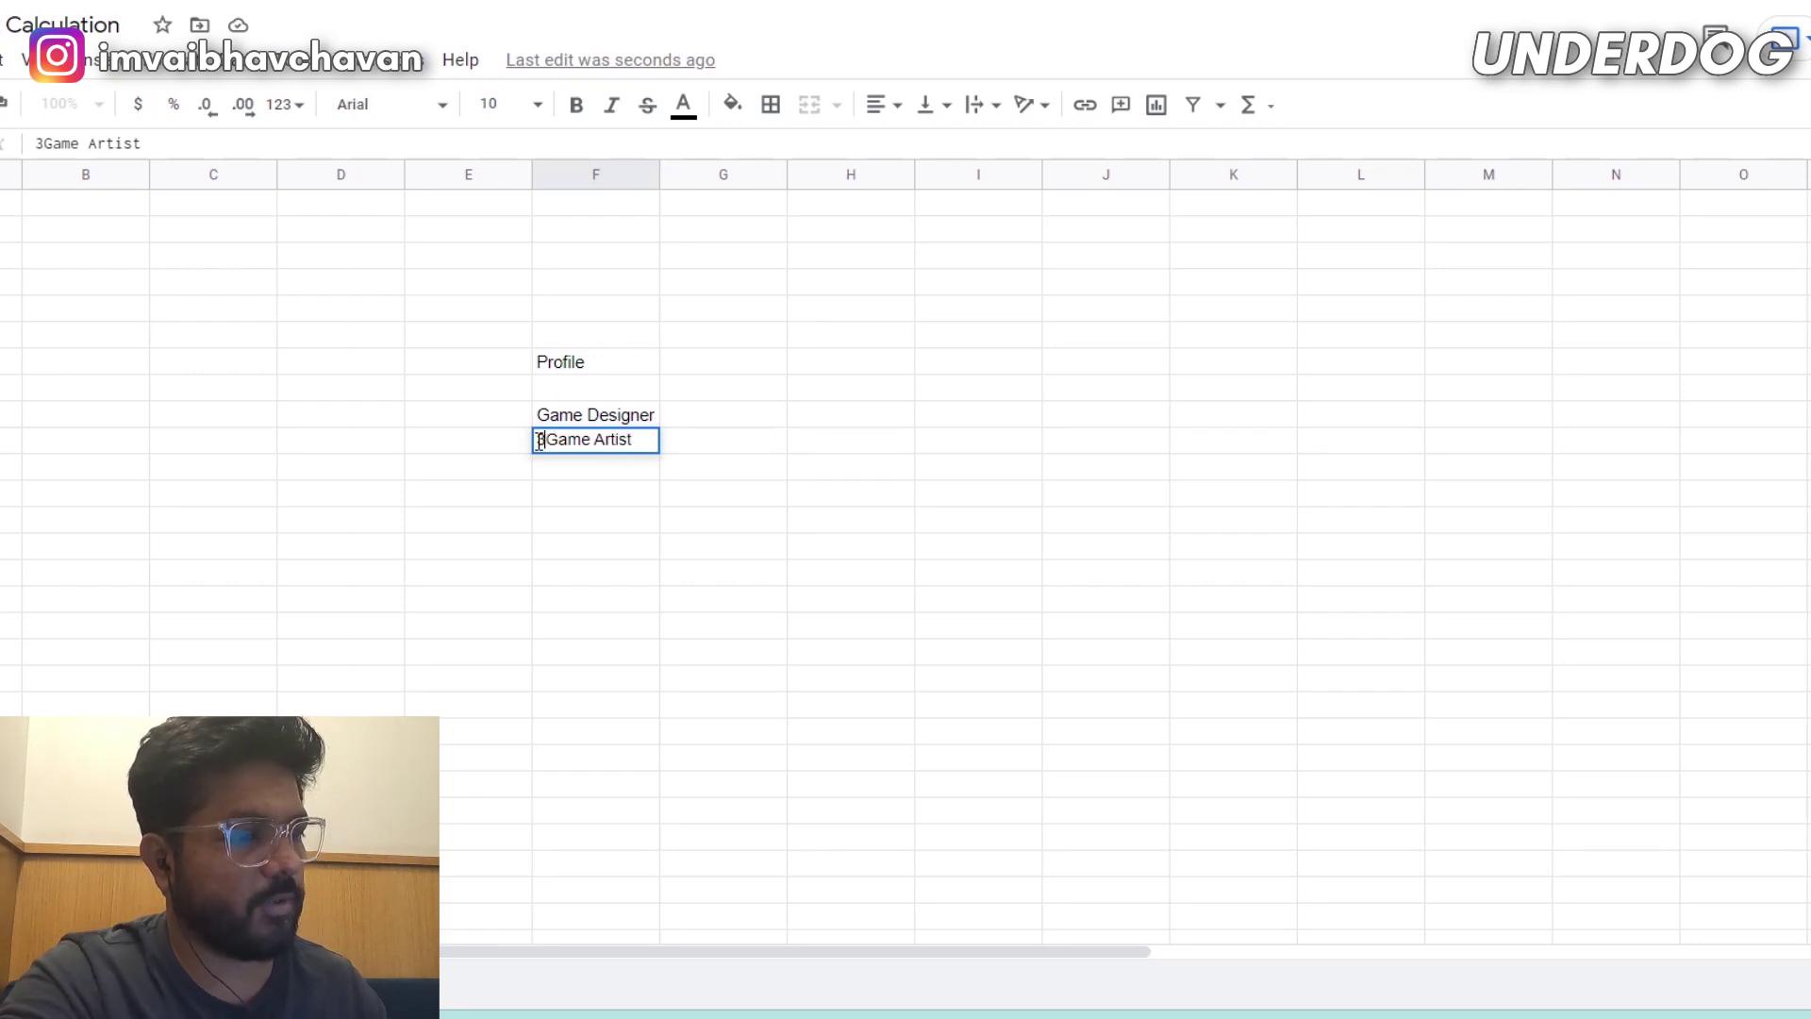
type("D")
key("Return")
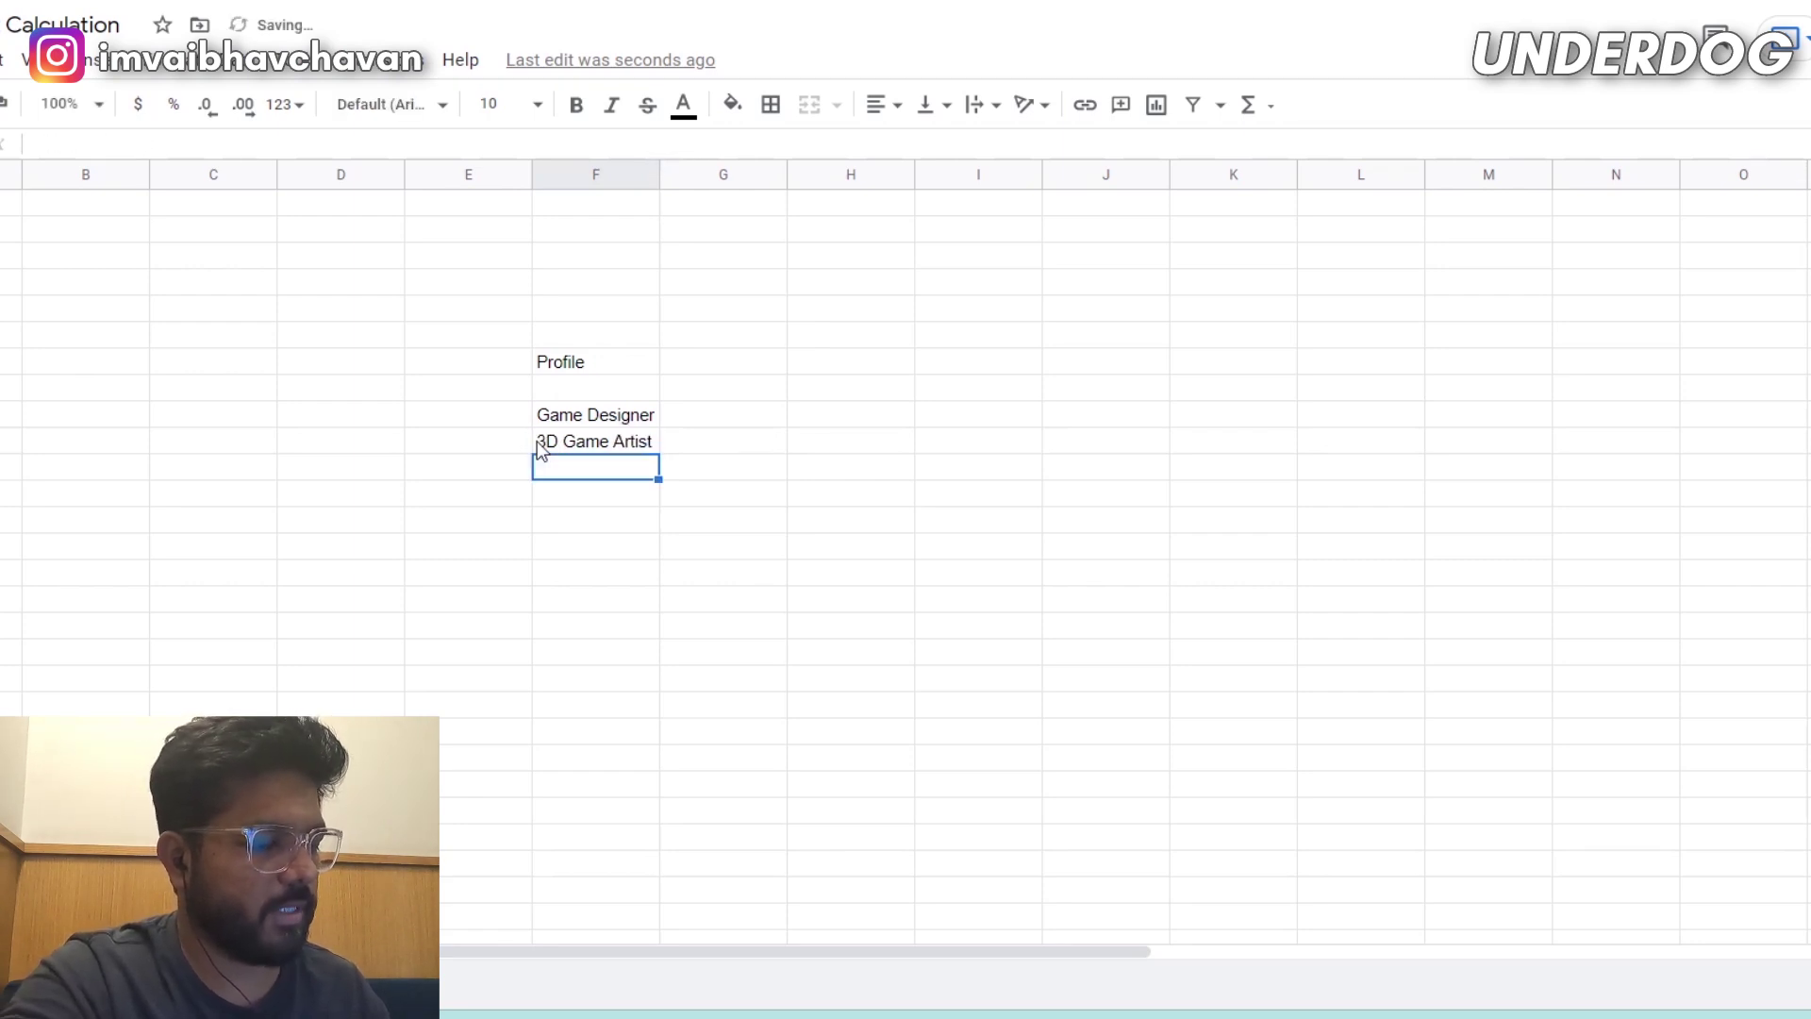
type("Environmn")
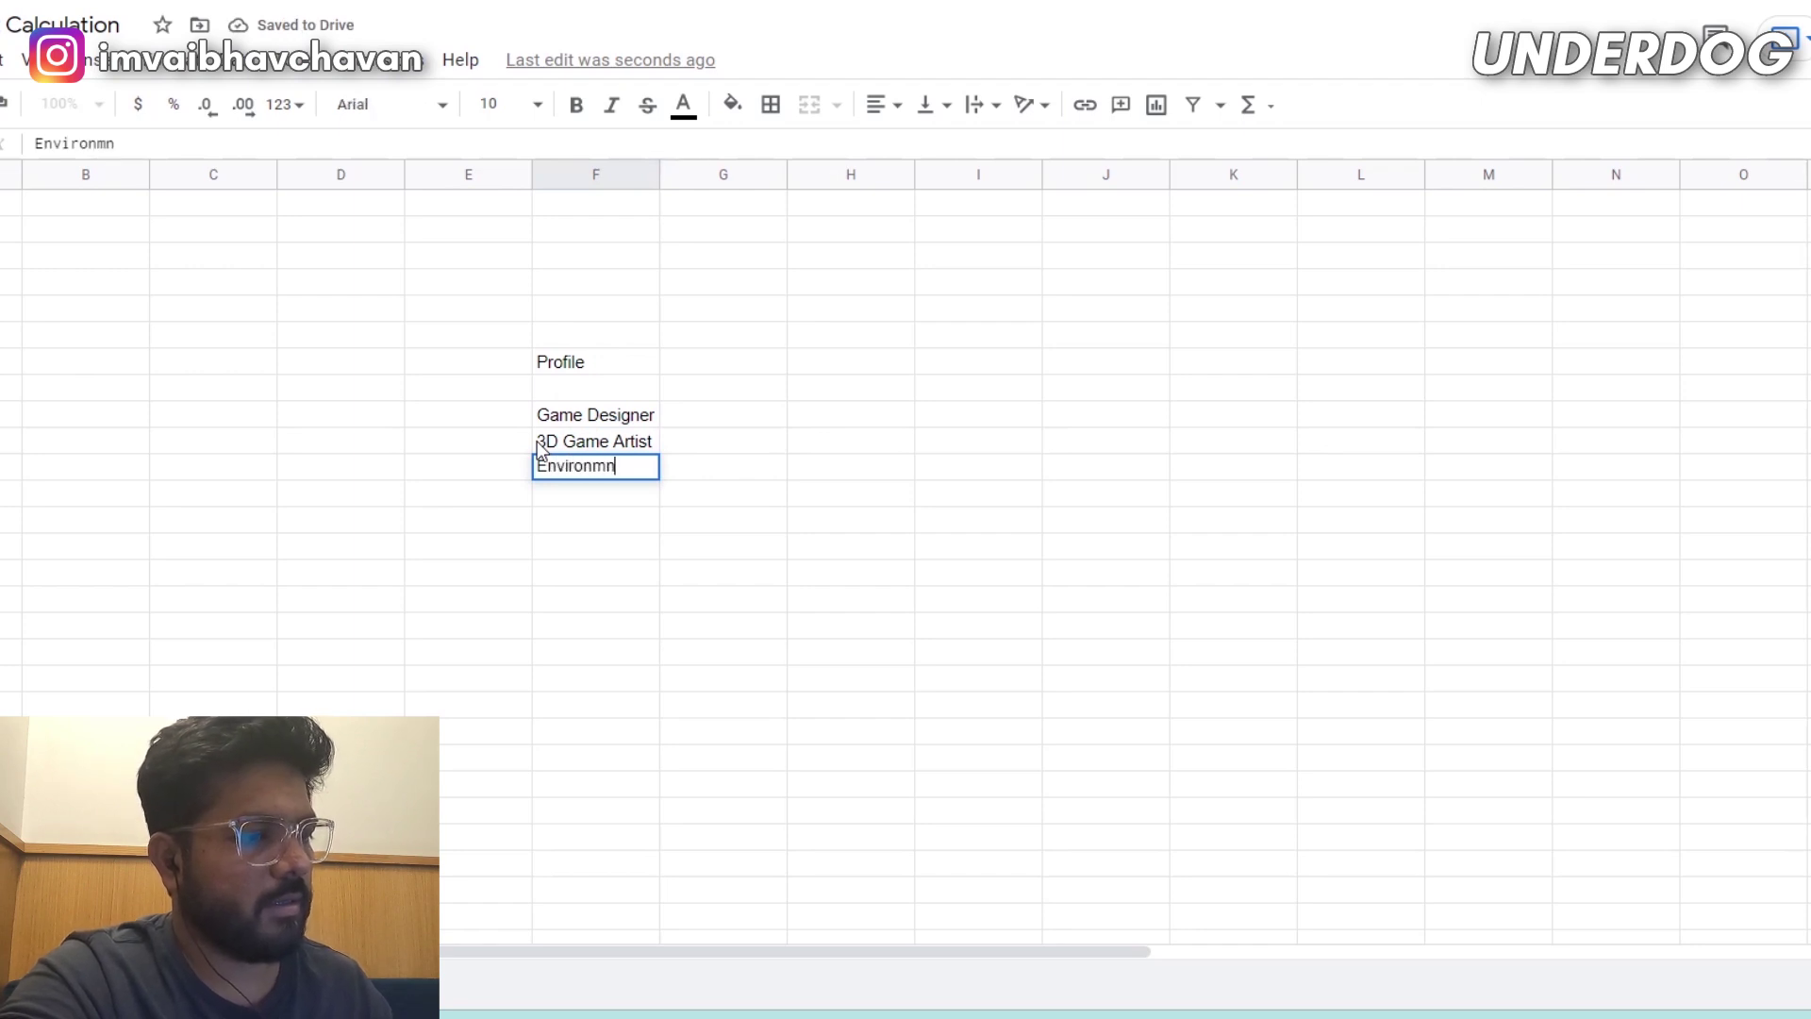
type("ent Artist")
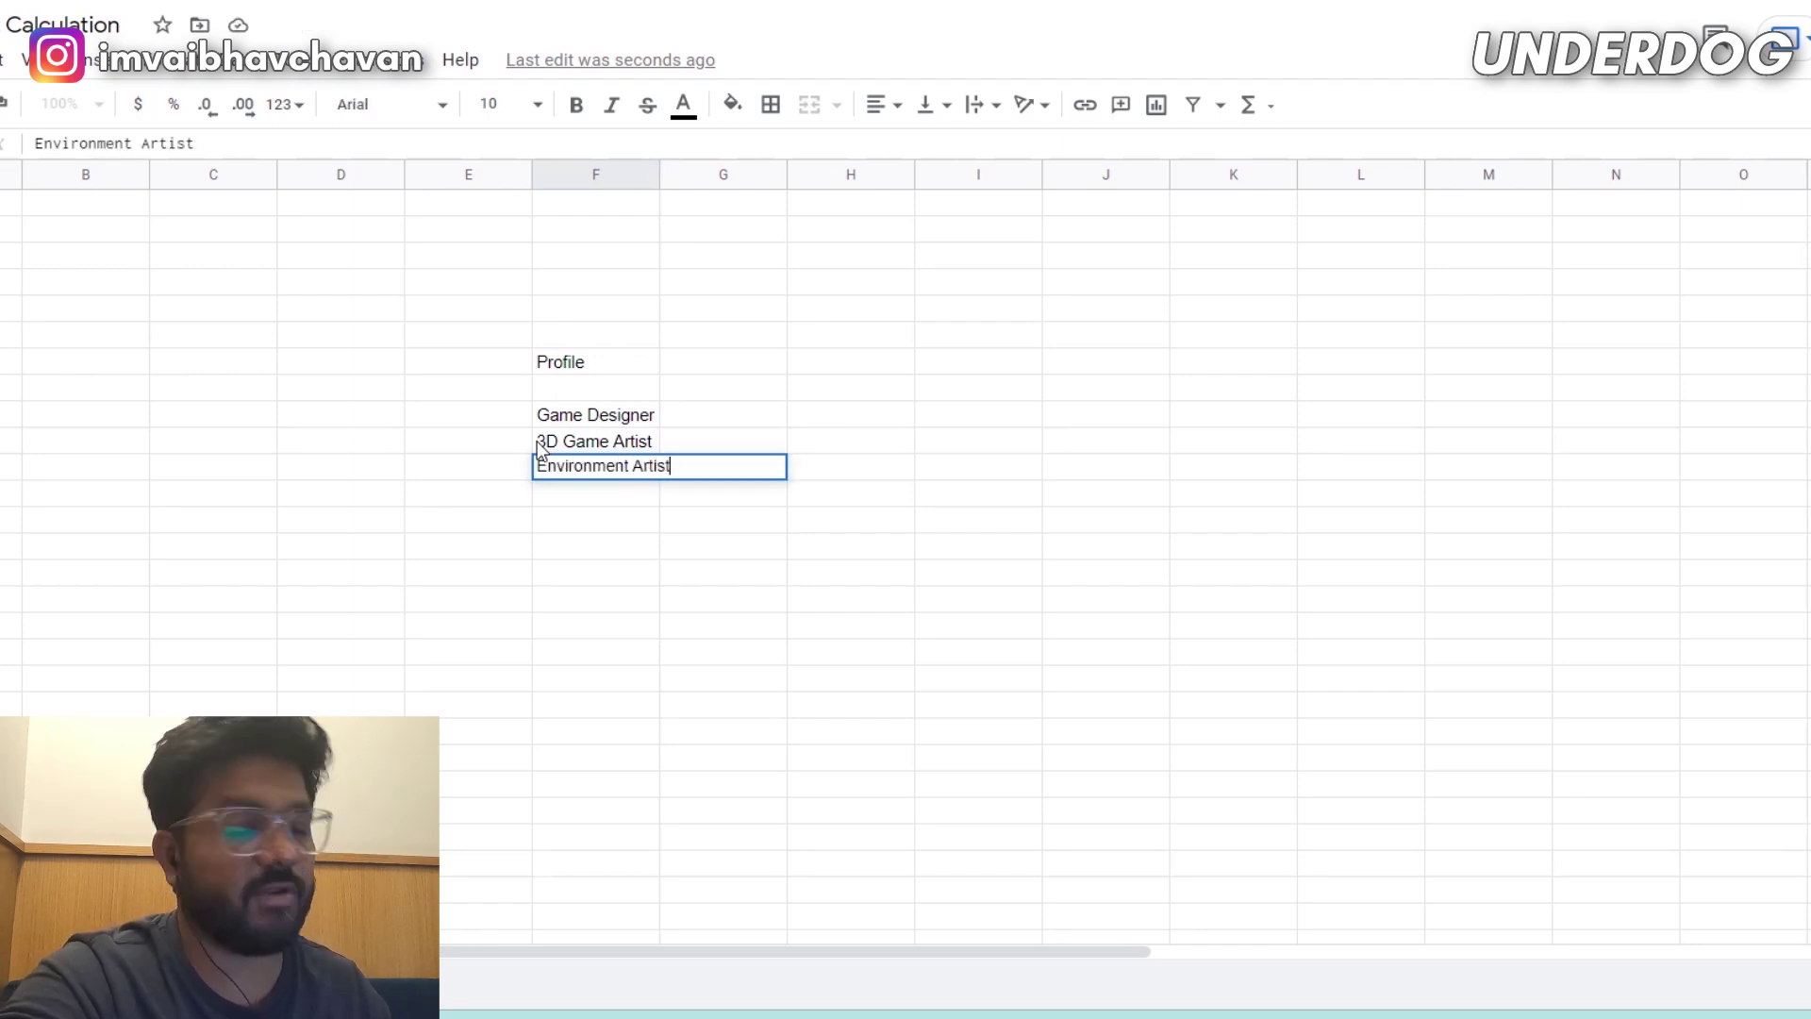
key("Return")
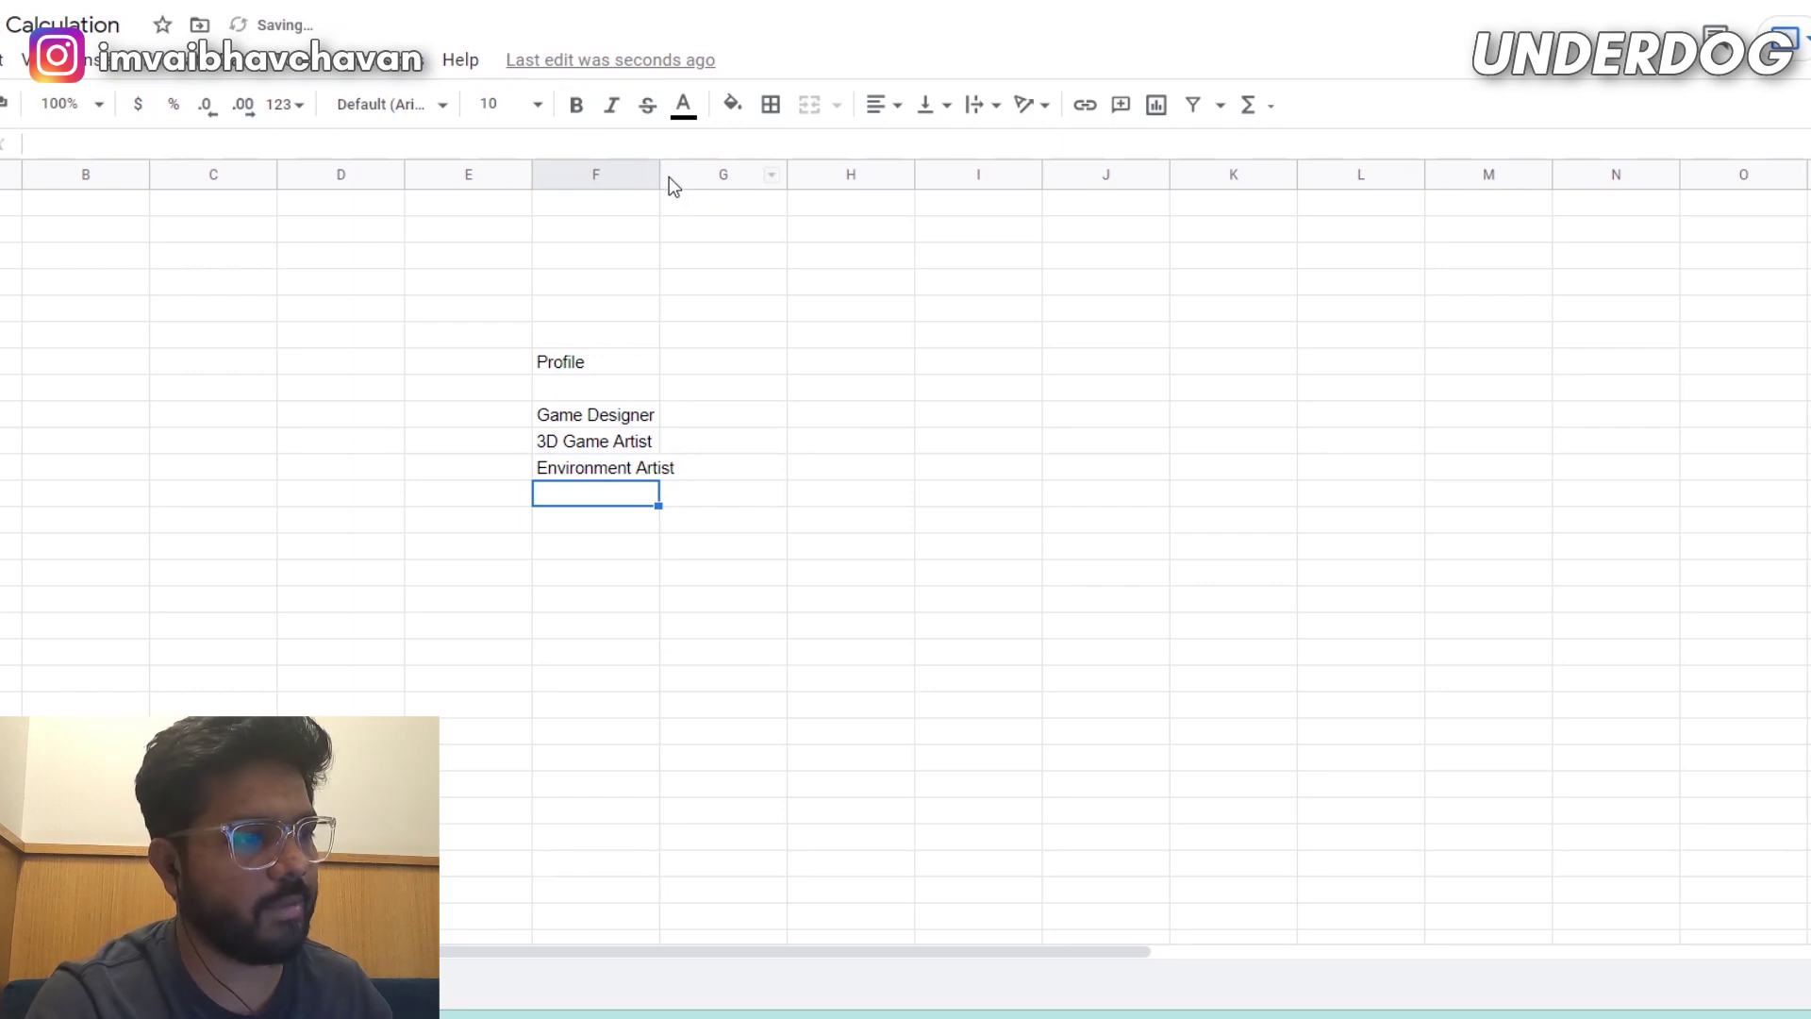
Widen column F and add Programmer and Sr Programmer to the profile list.
left_click_drag(657, 169, 733, 170)
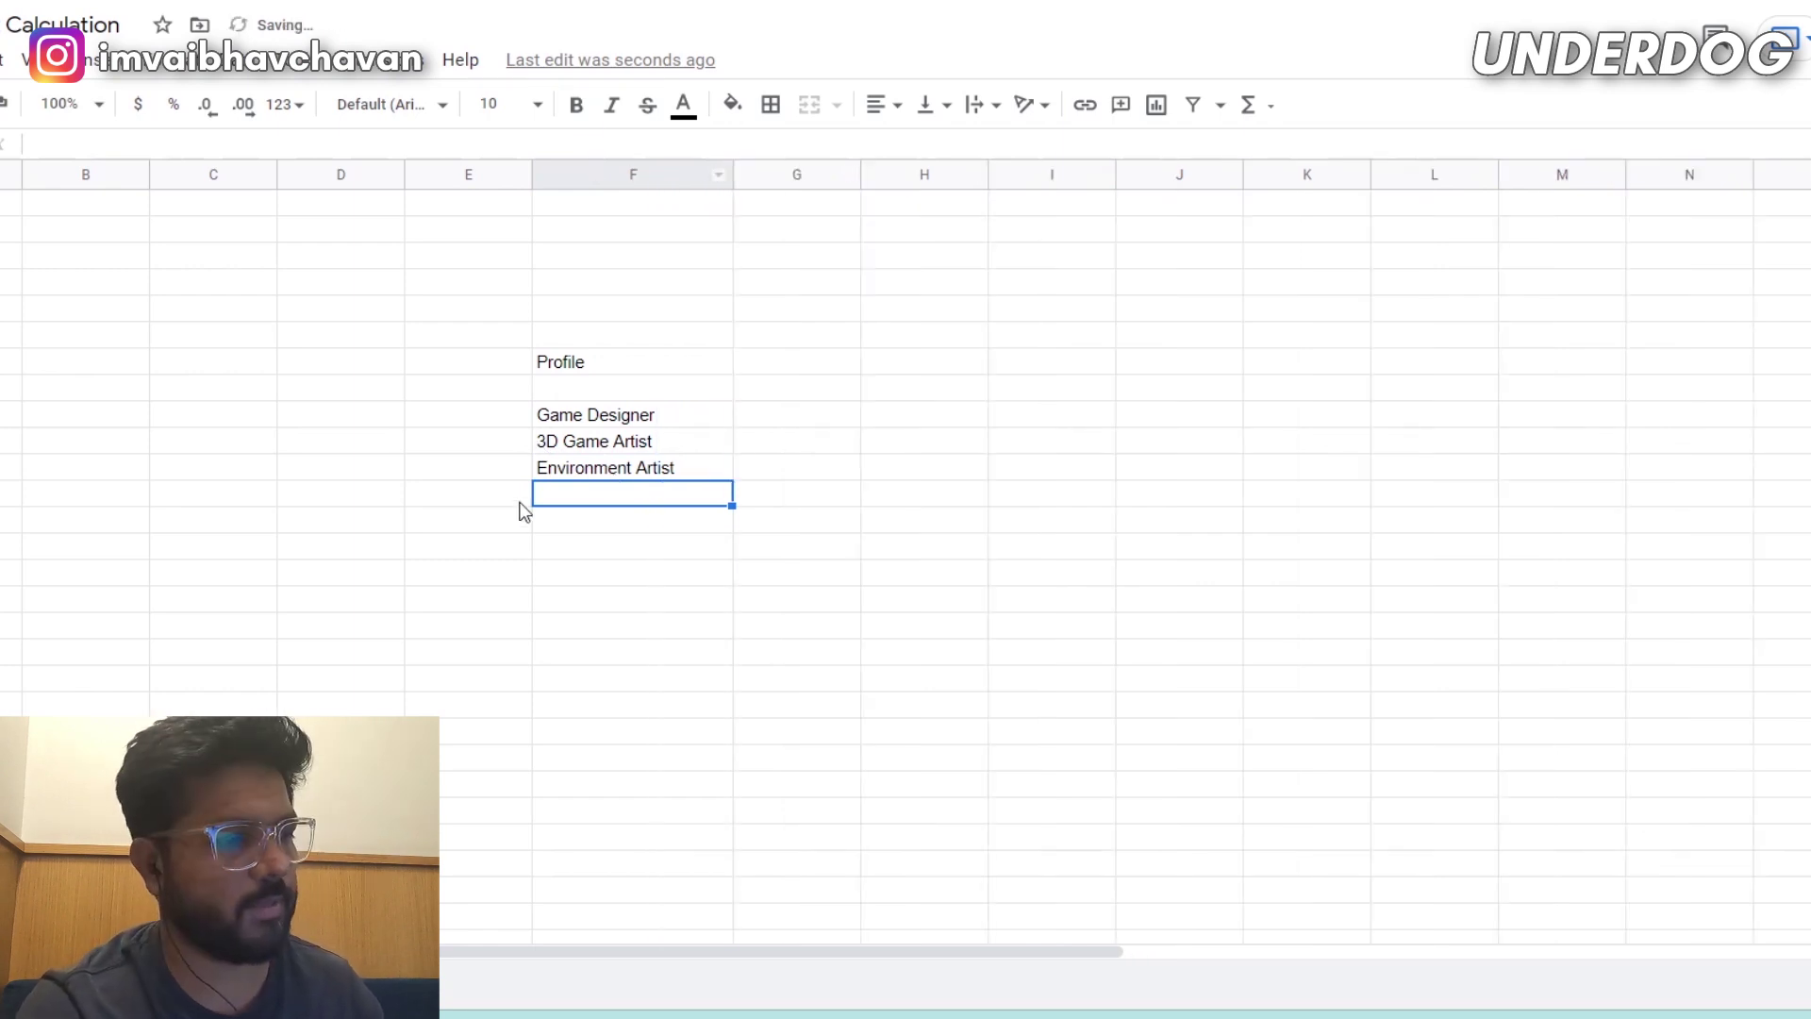
left_click(581, 520)
left_click(591, 495)
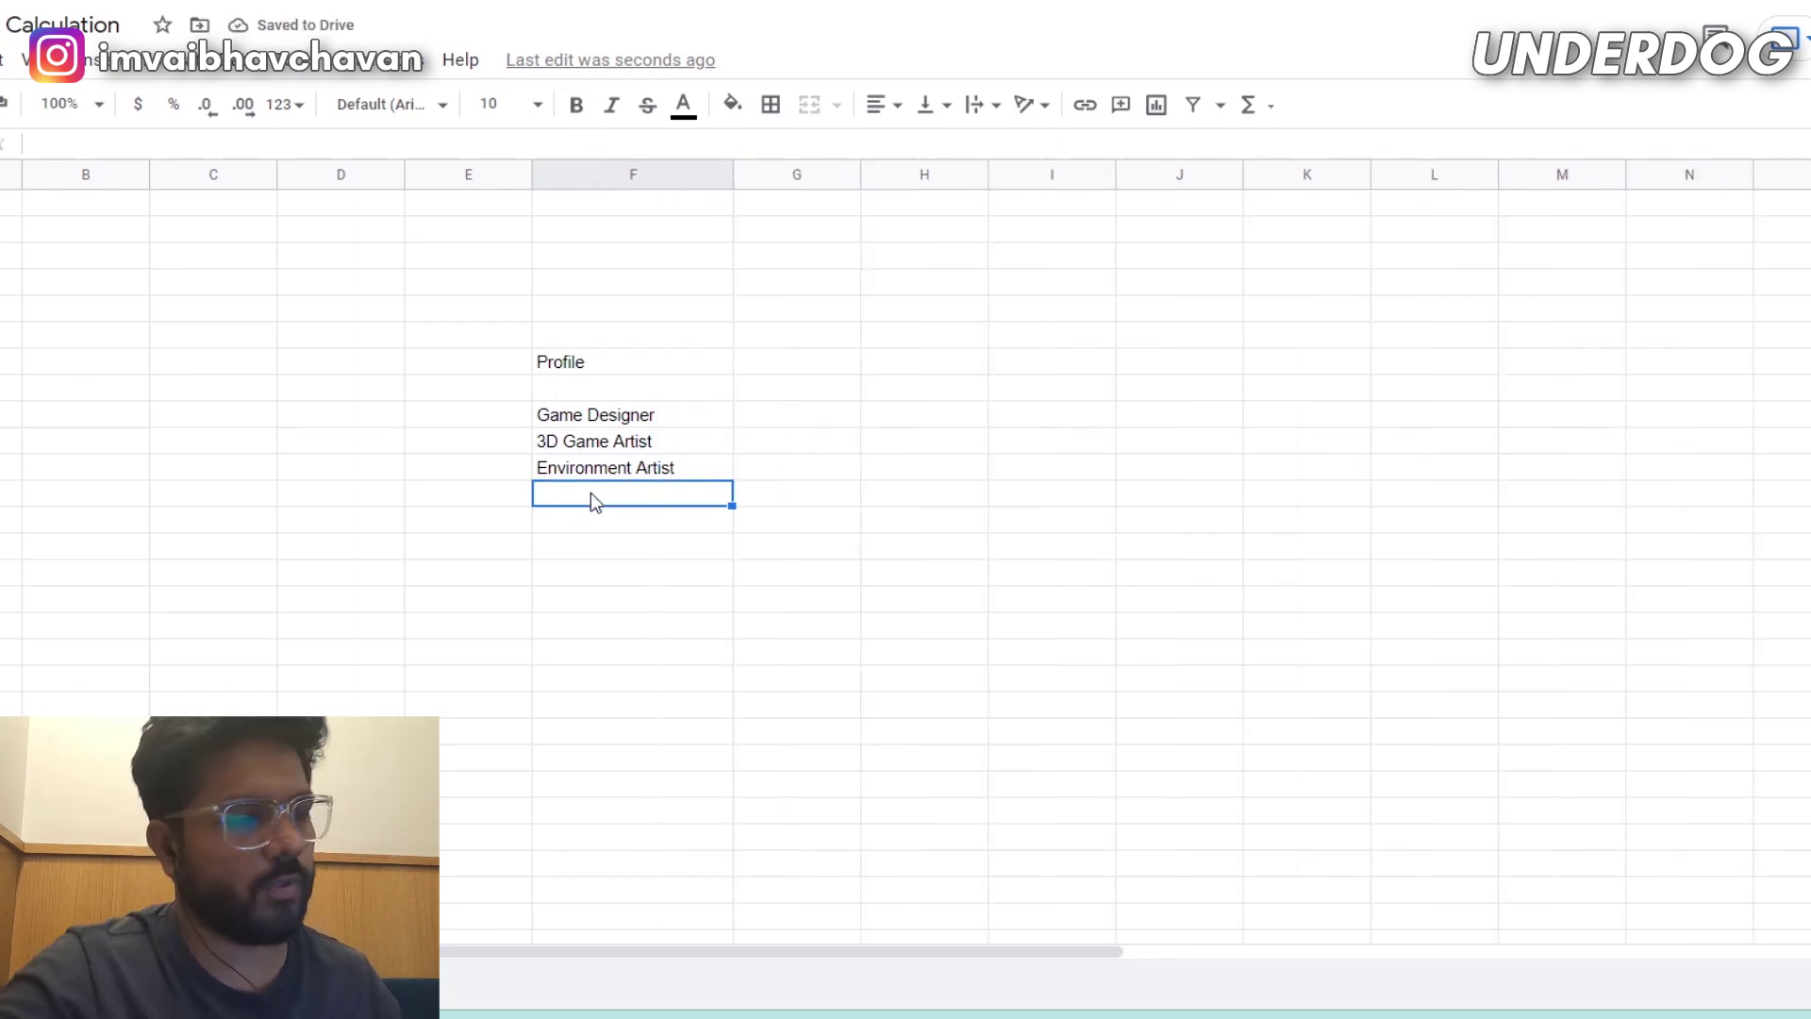
type("Programme")
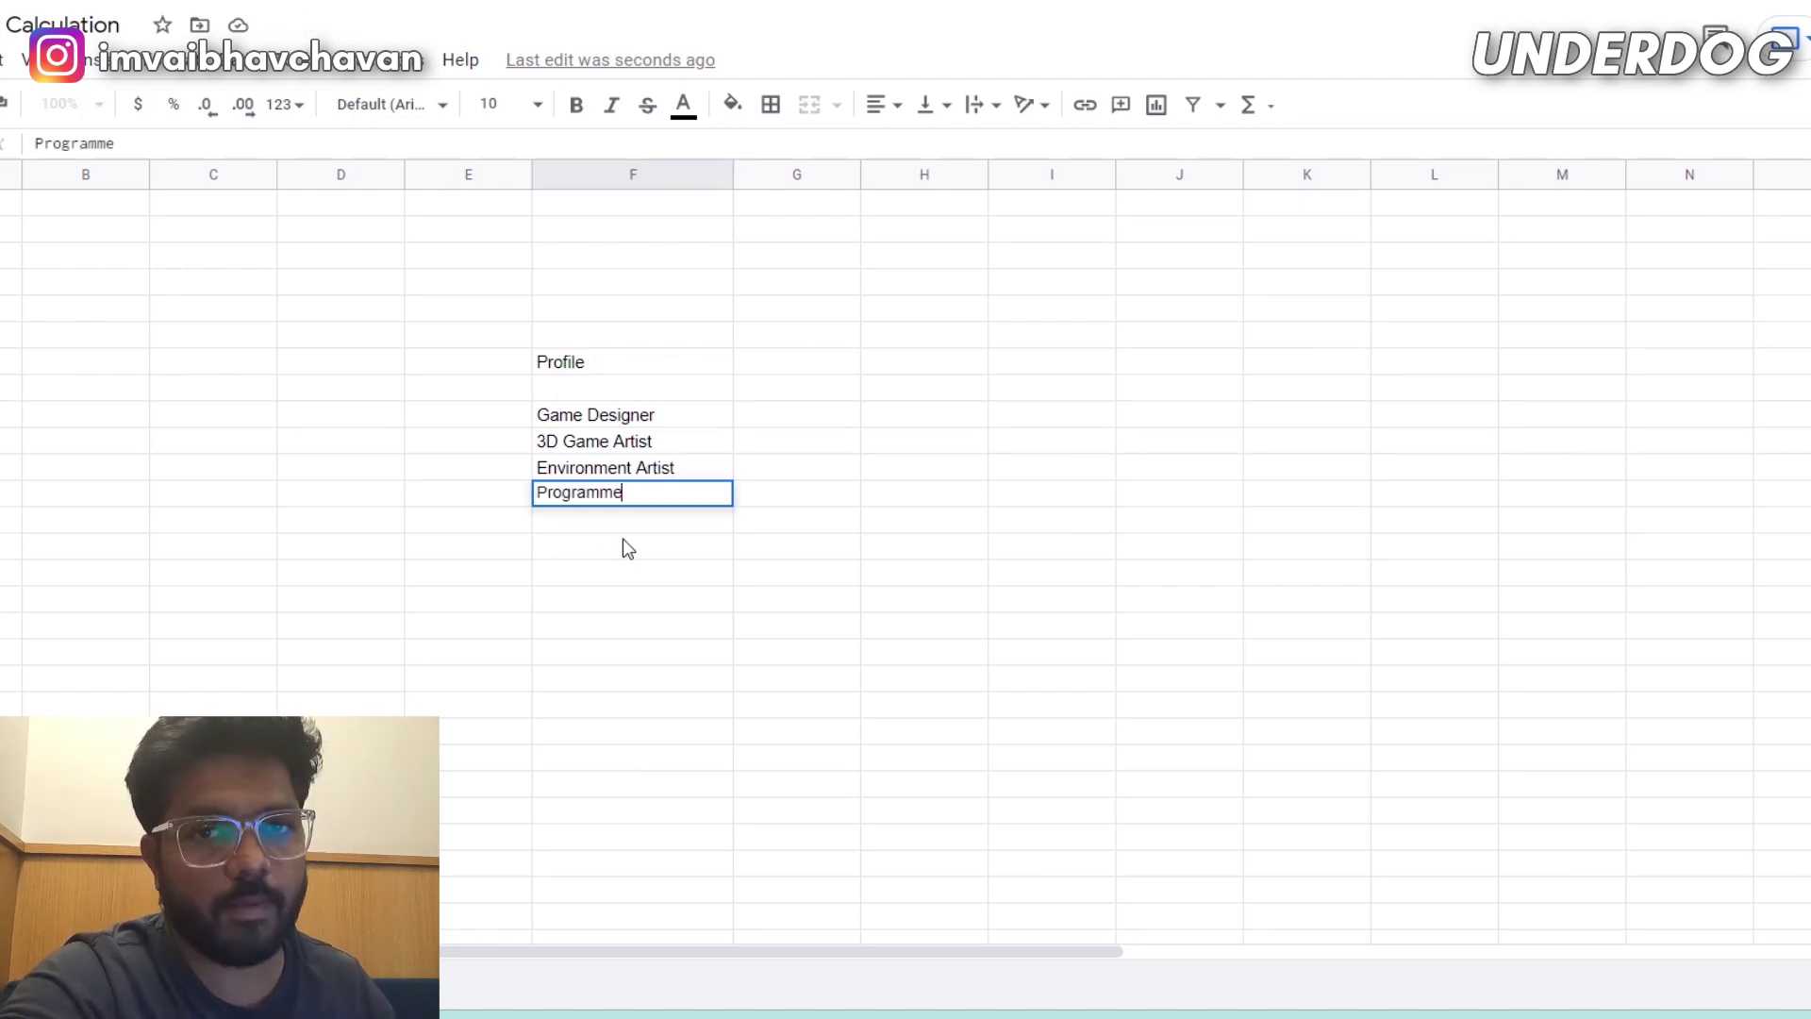
type("r")
key("Return")
type("Pr")
key("BackSpace")
key("BackSpace")
key("BackSpace")
type("S")
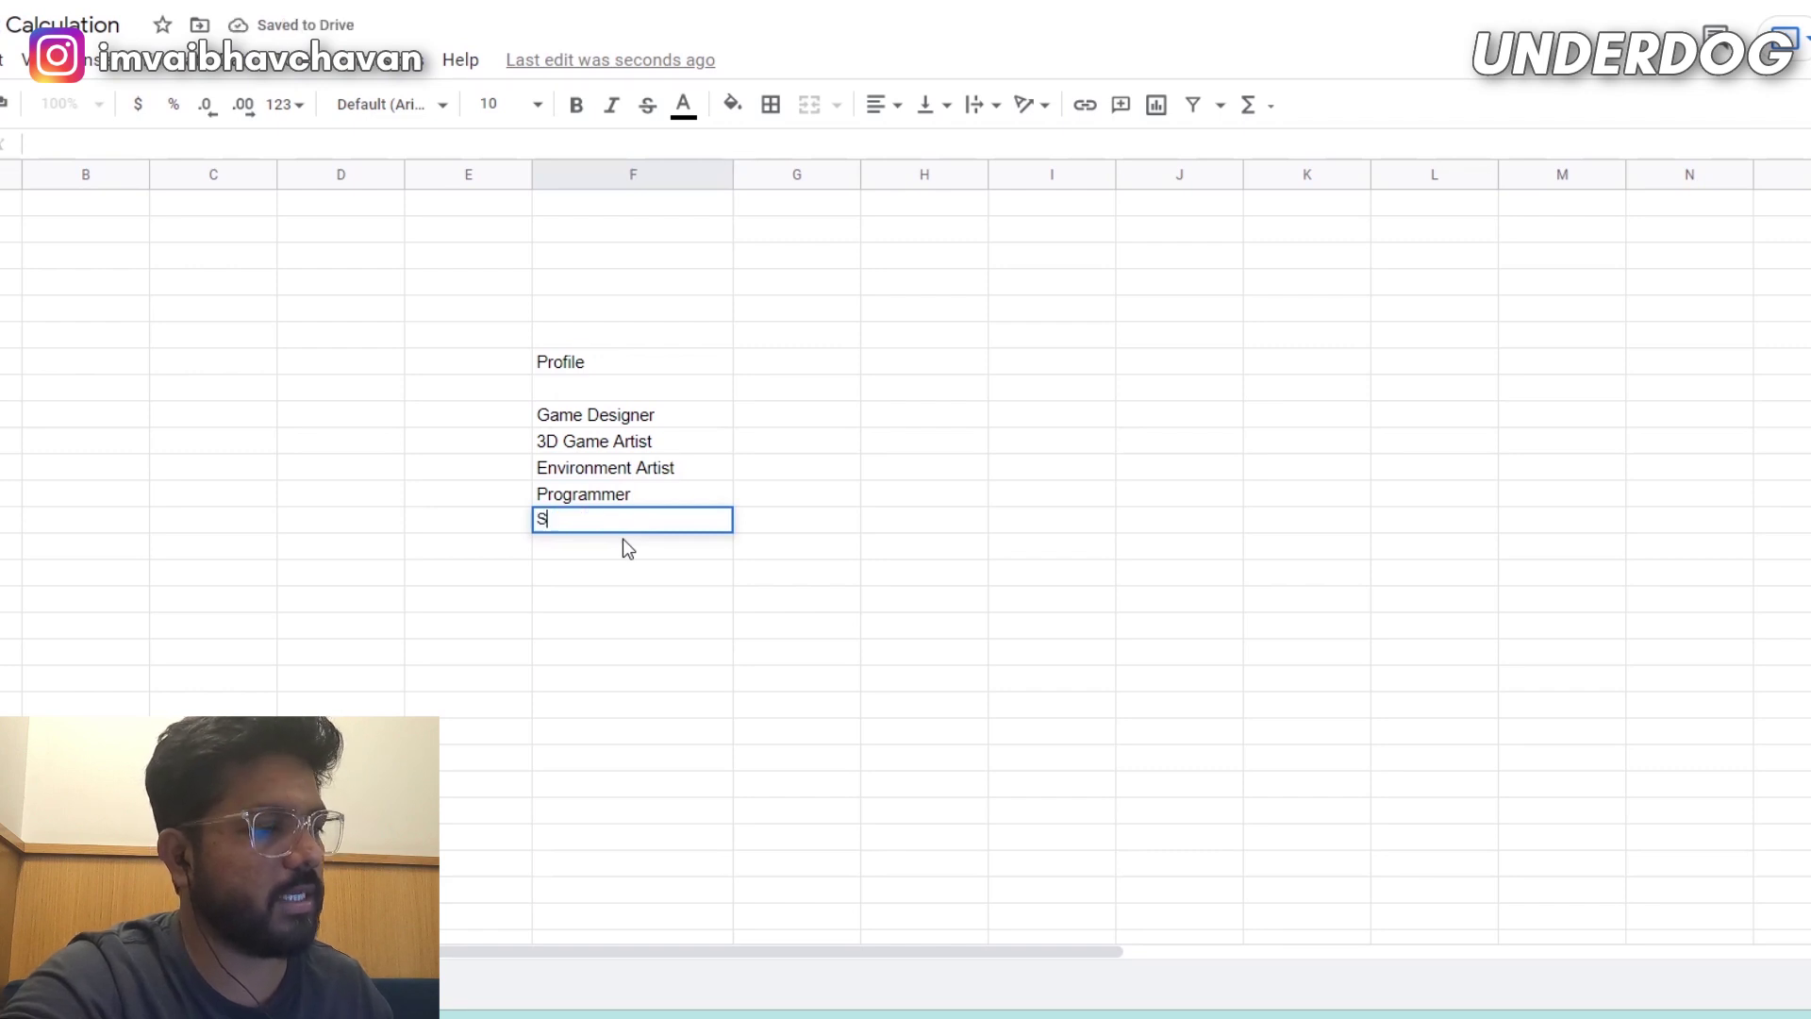
type("r Progr")
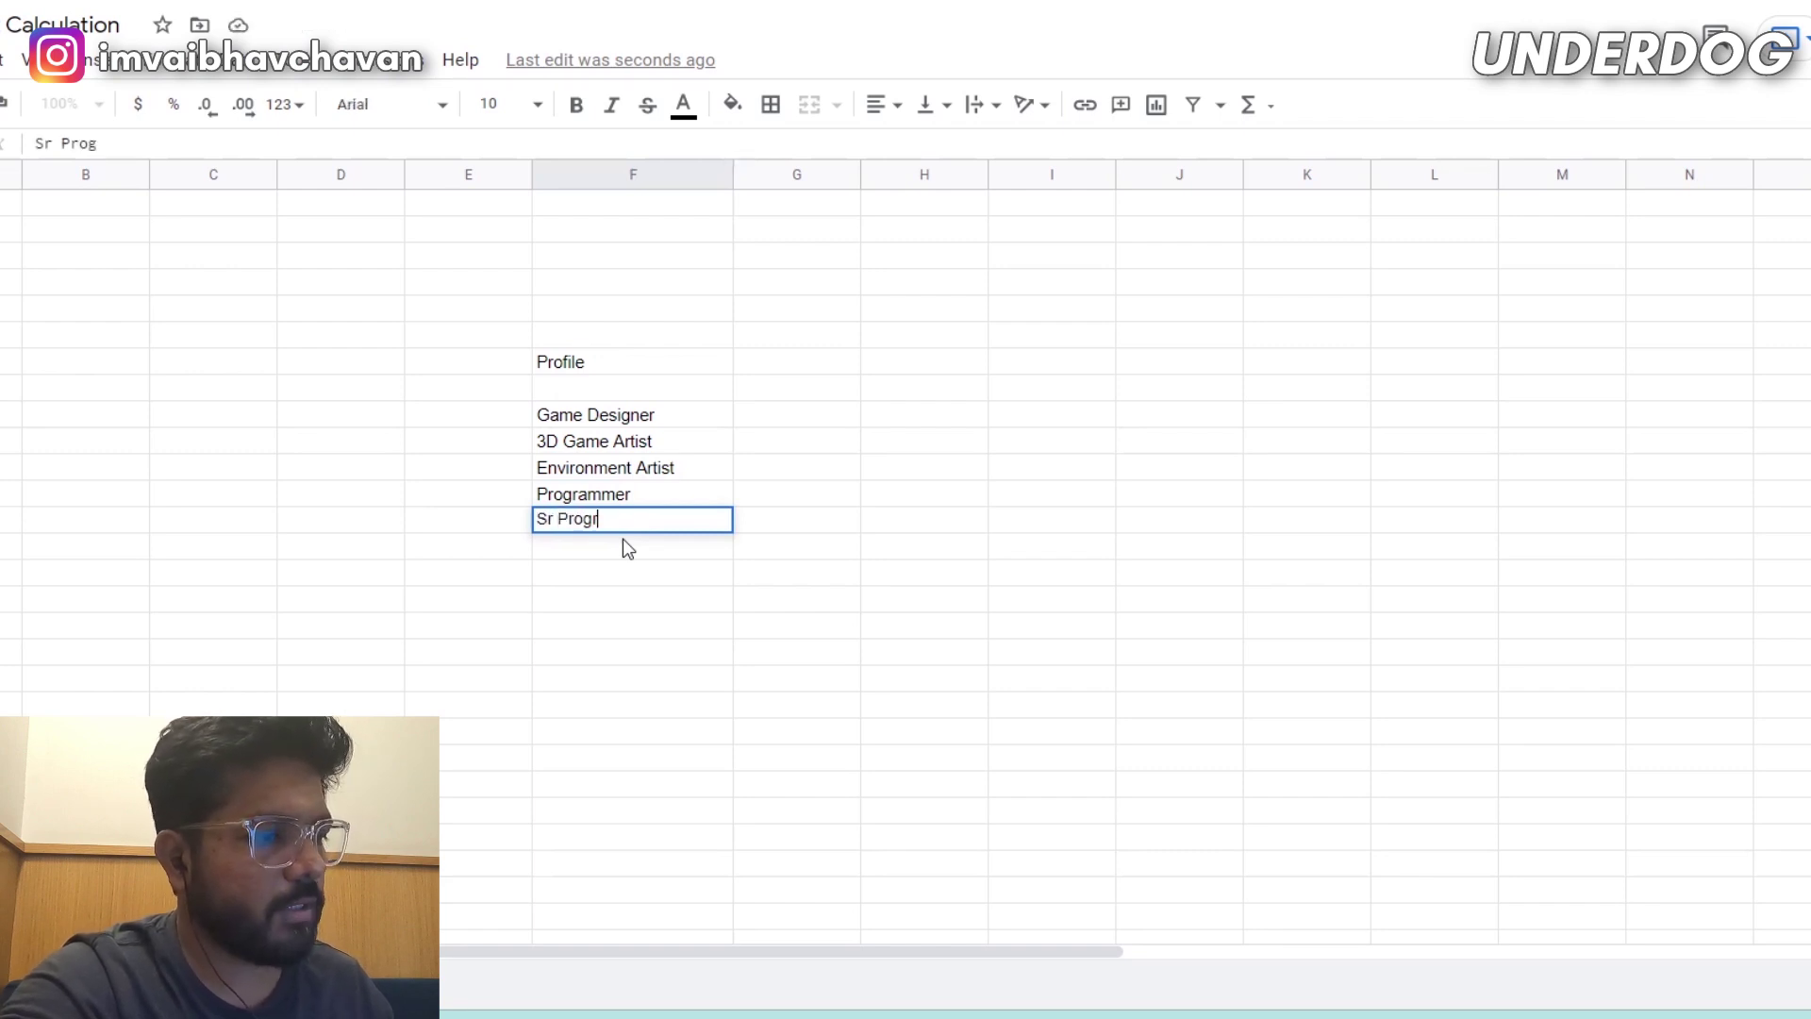
type("ammer")
key("Return")
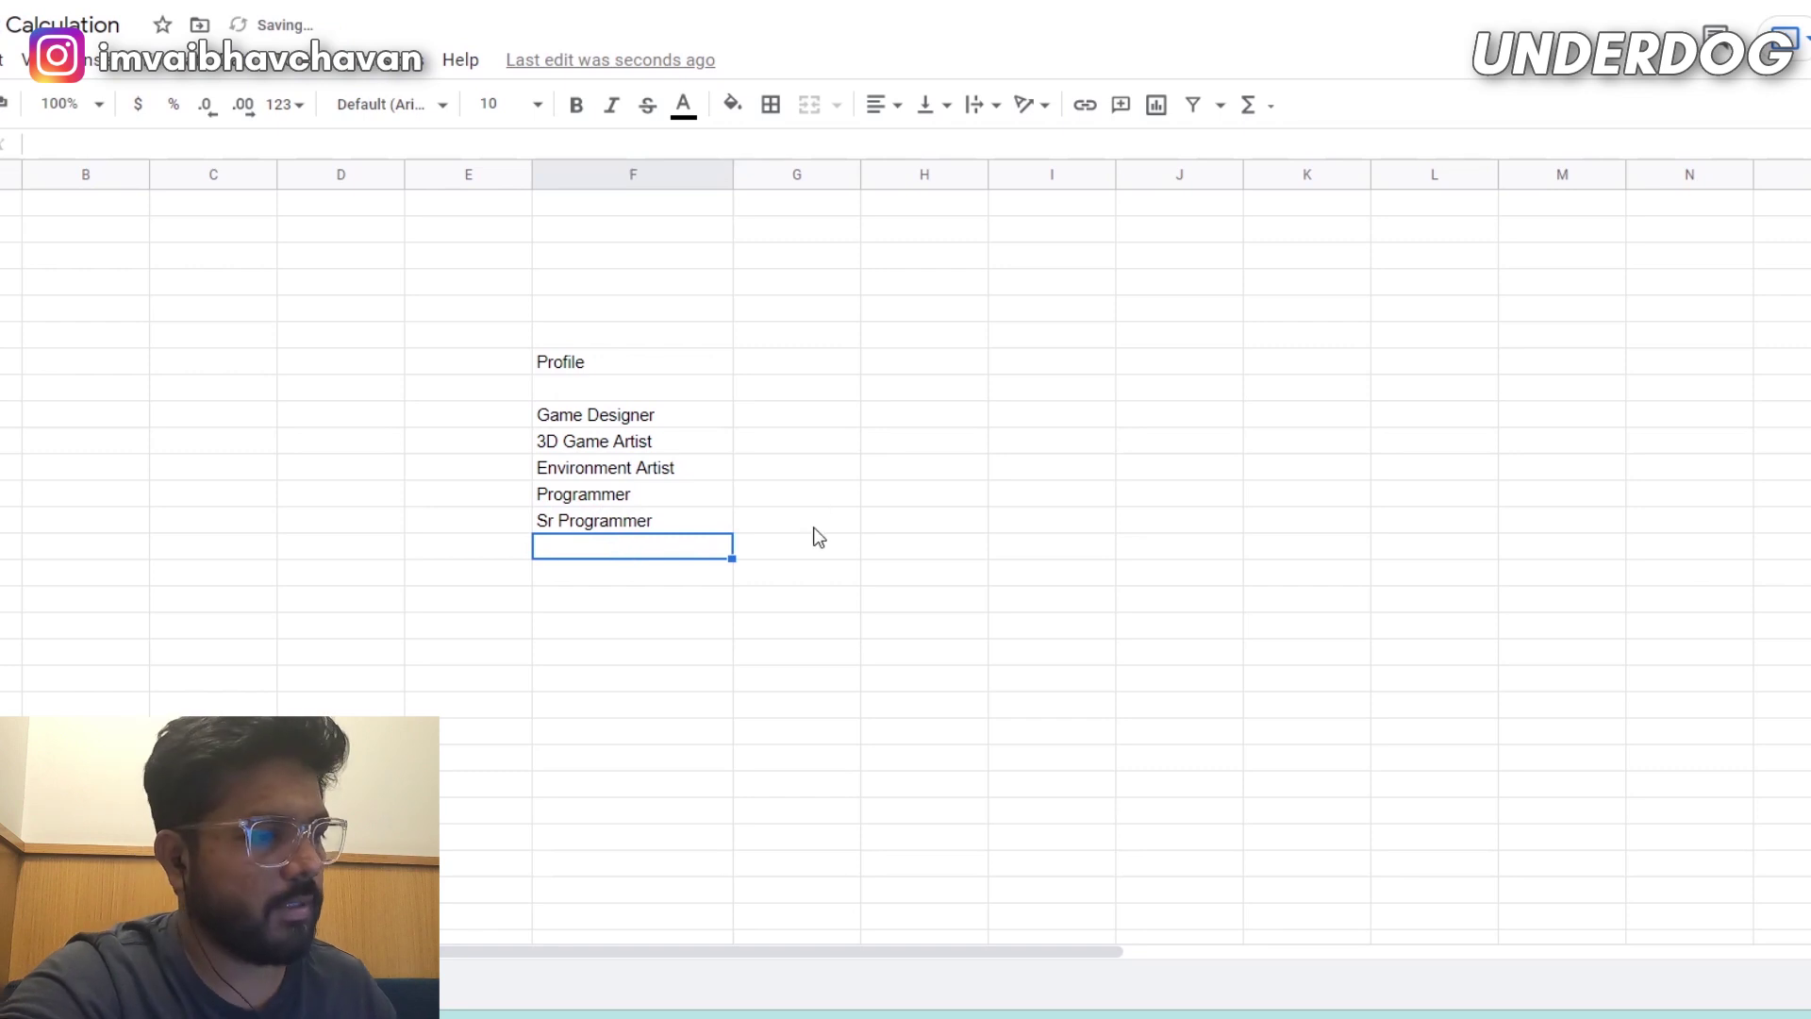
left_click(814, 527)
left_click(836, 364)
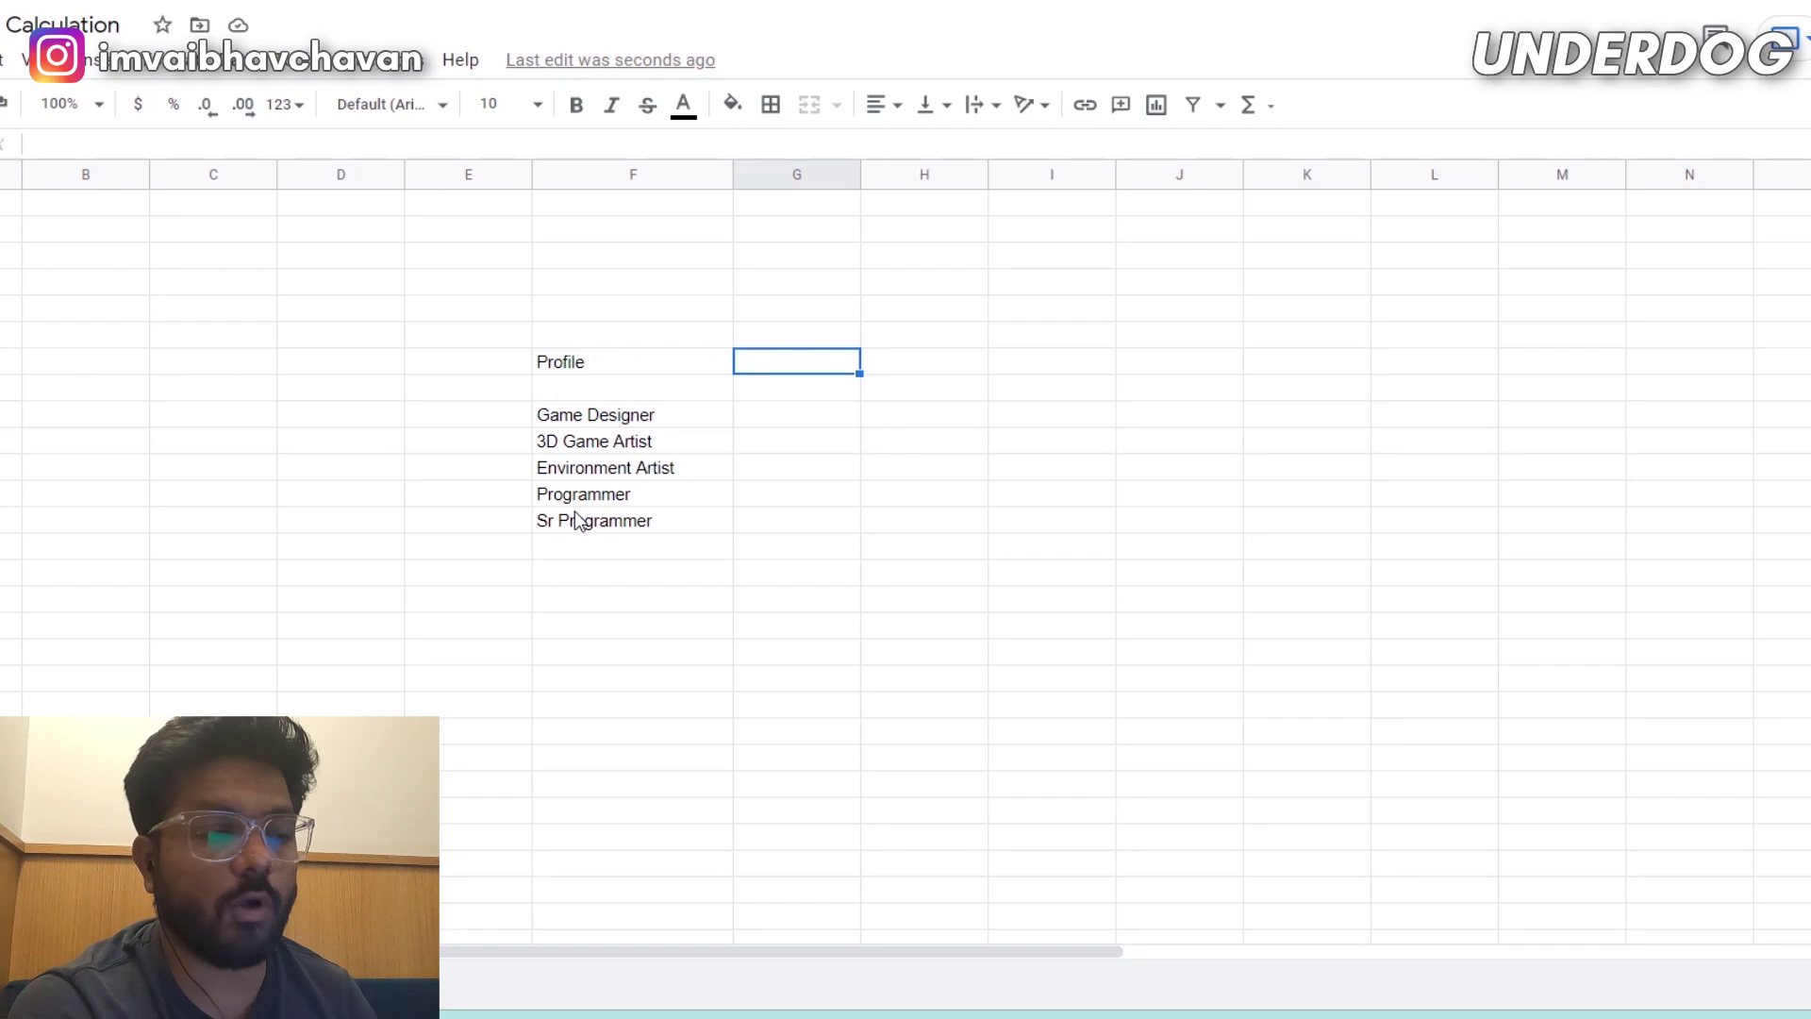
Type the Hourly, Daily and Monthly headers to the right of Profile.
type("Hourly")
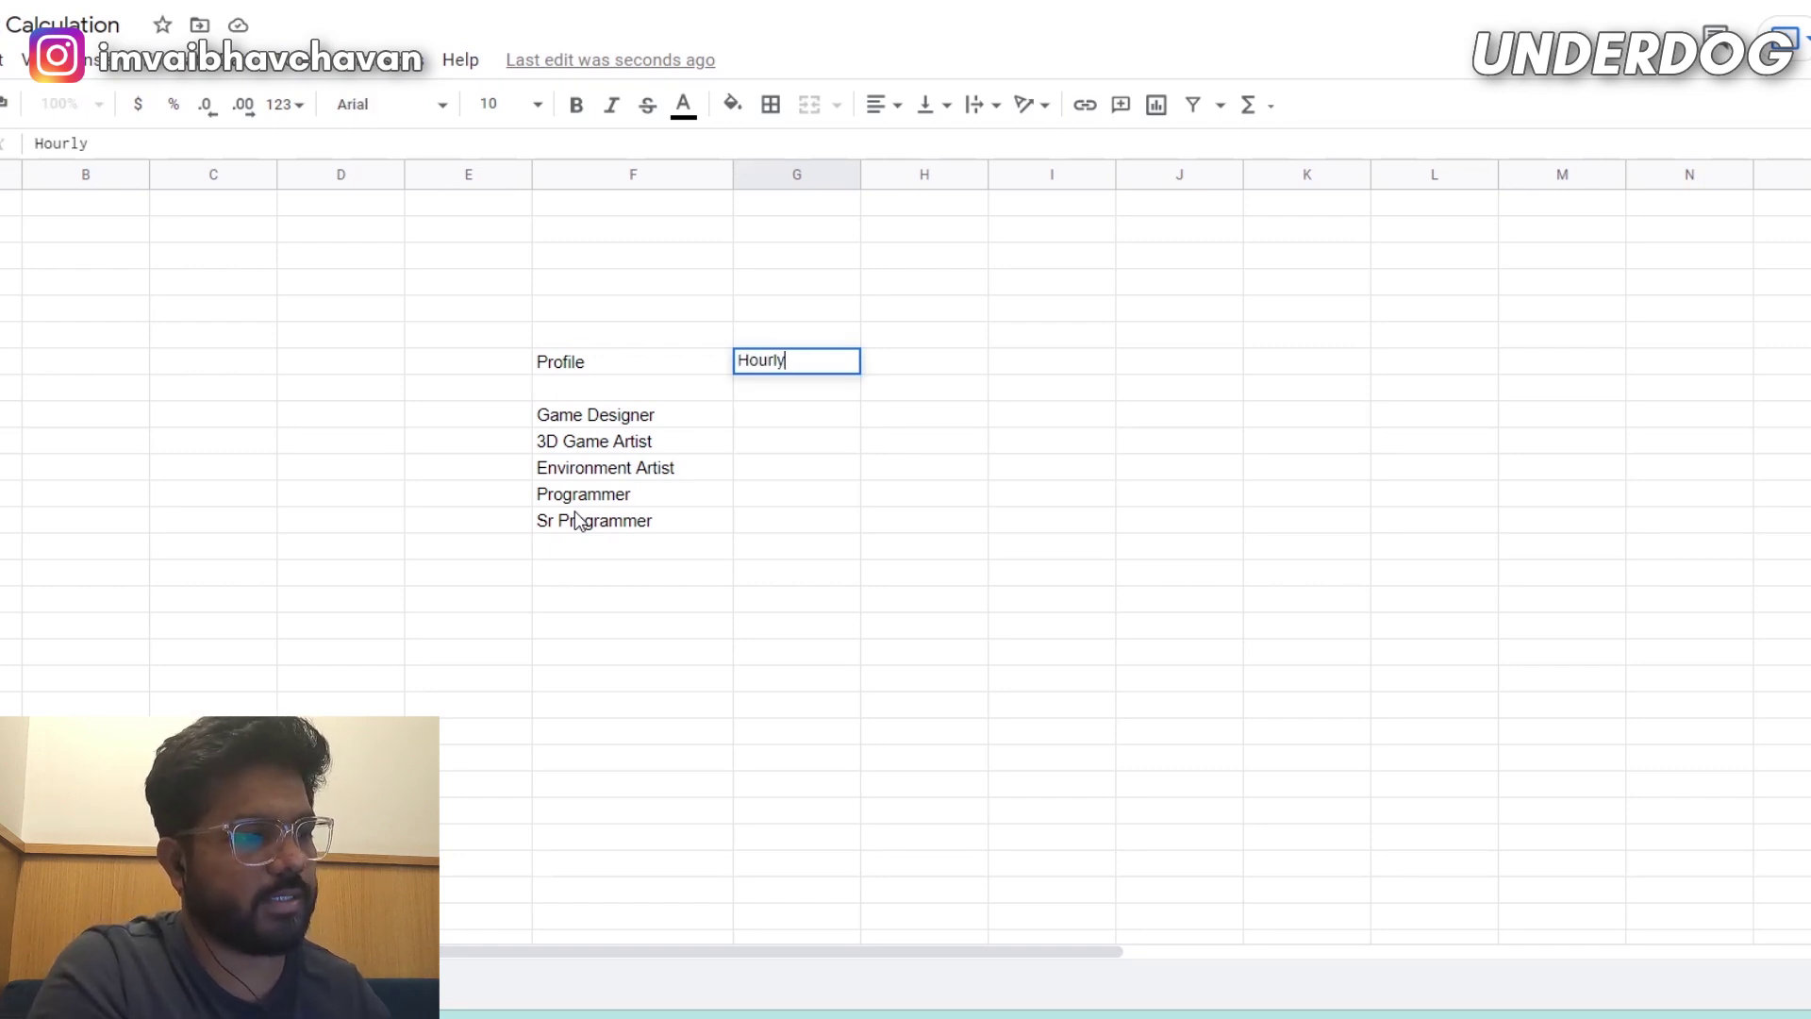
key("Return")
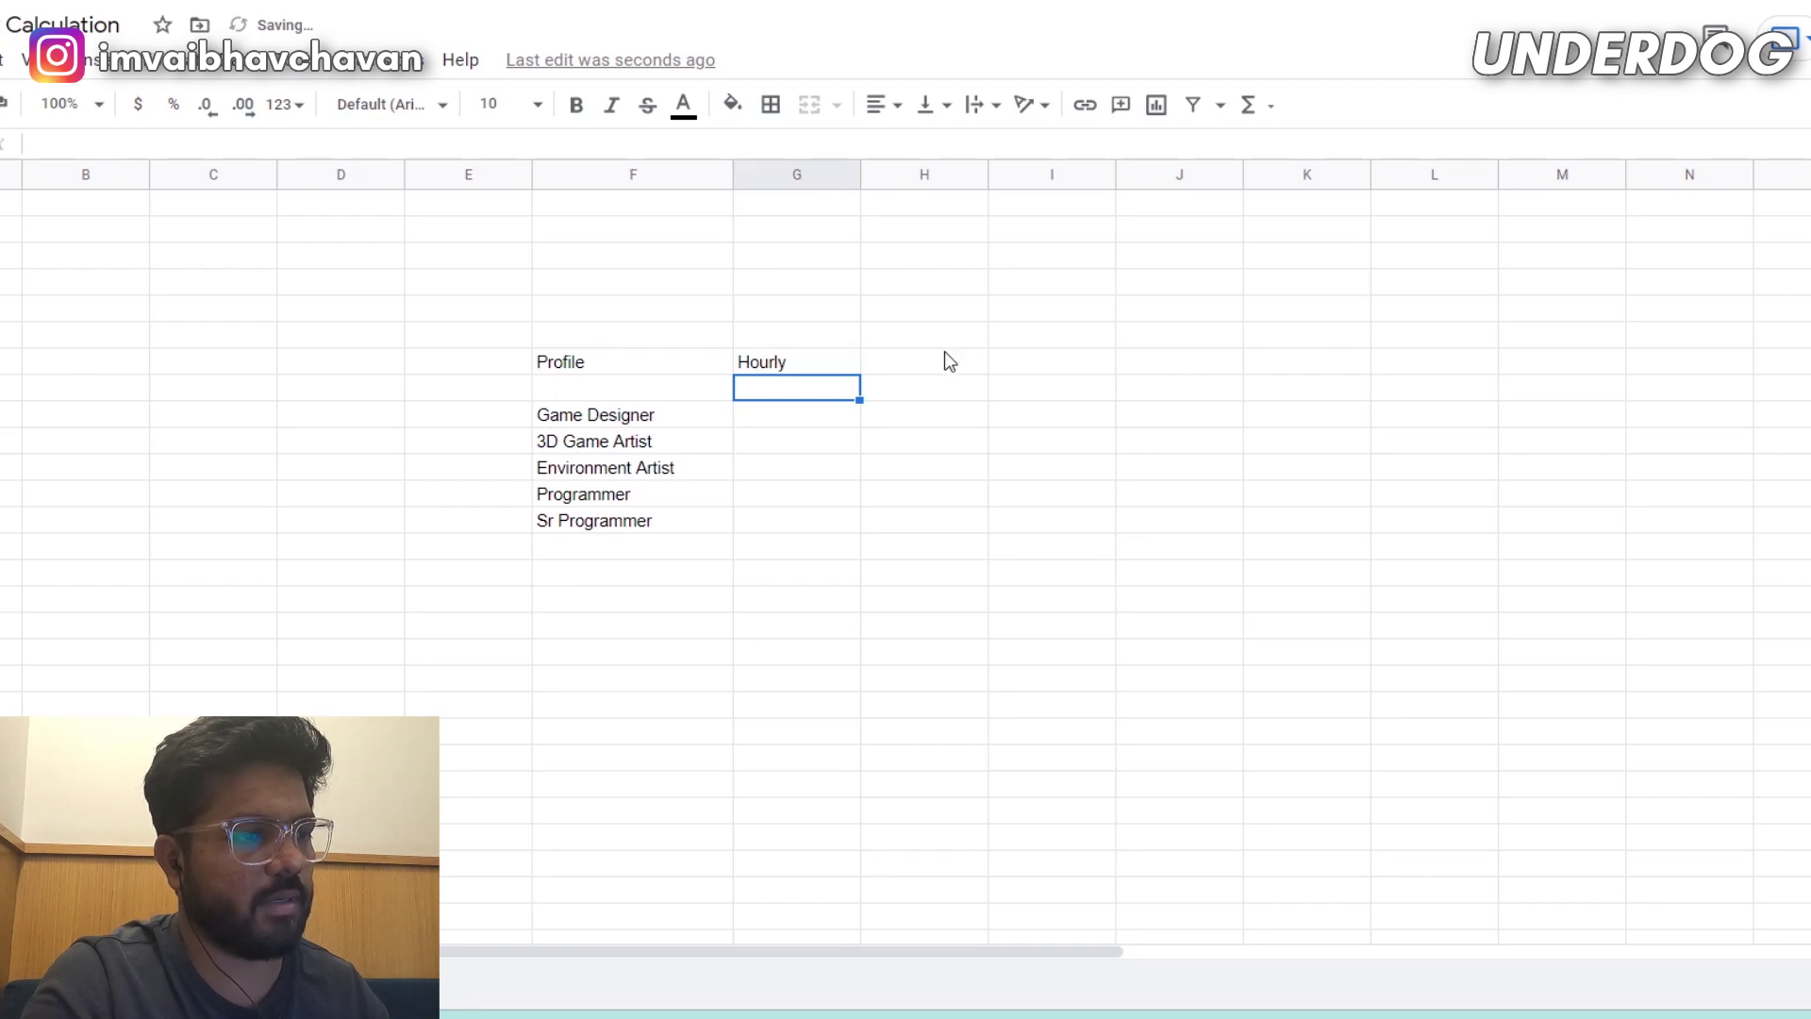
left_click(946, 359)
type("Mont")
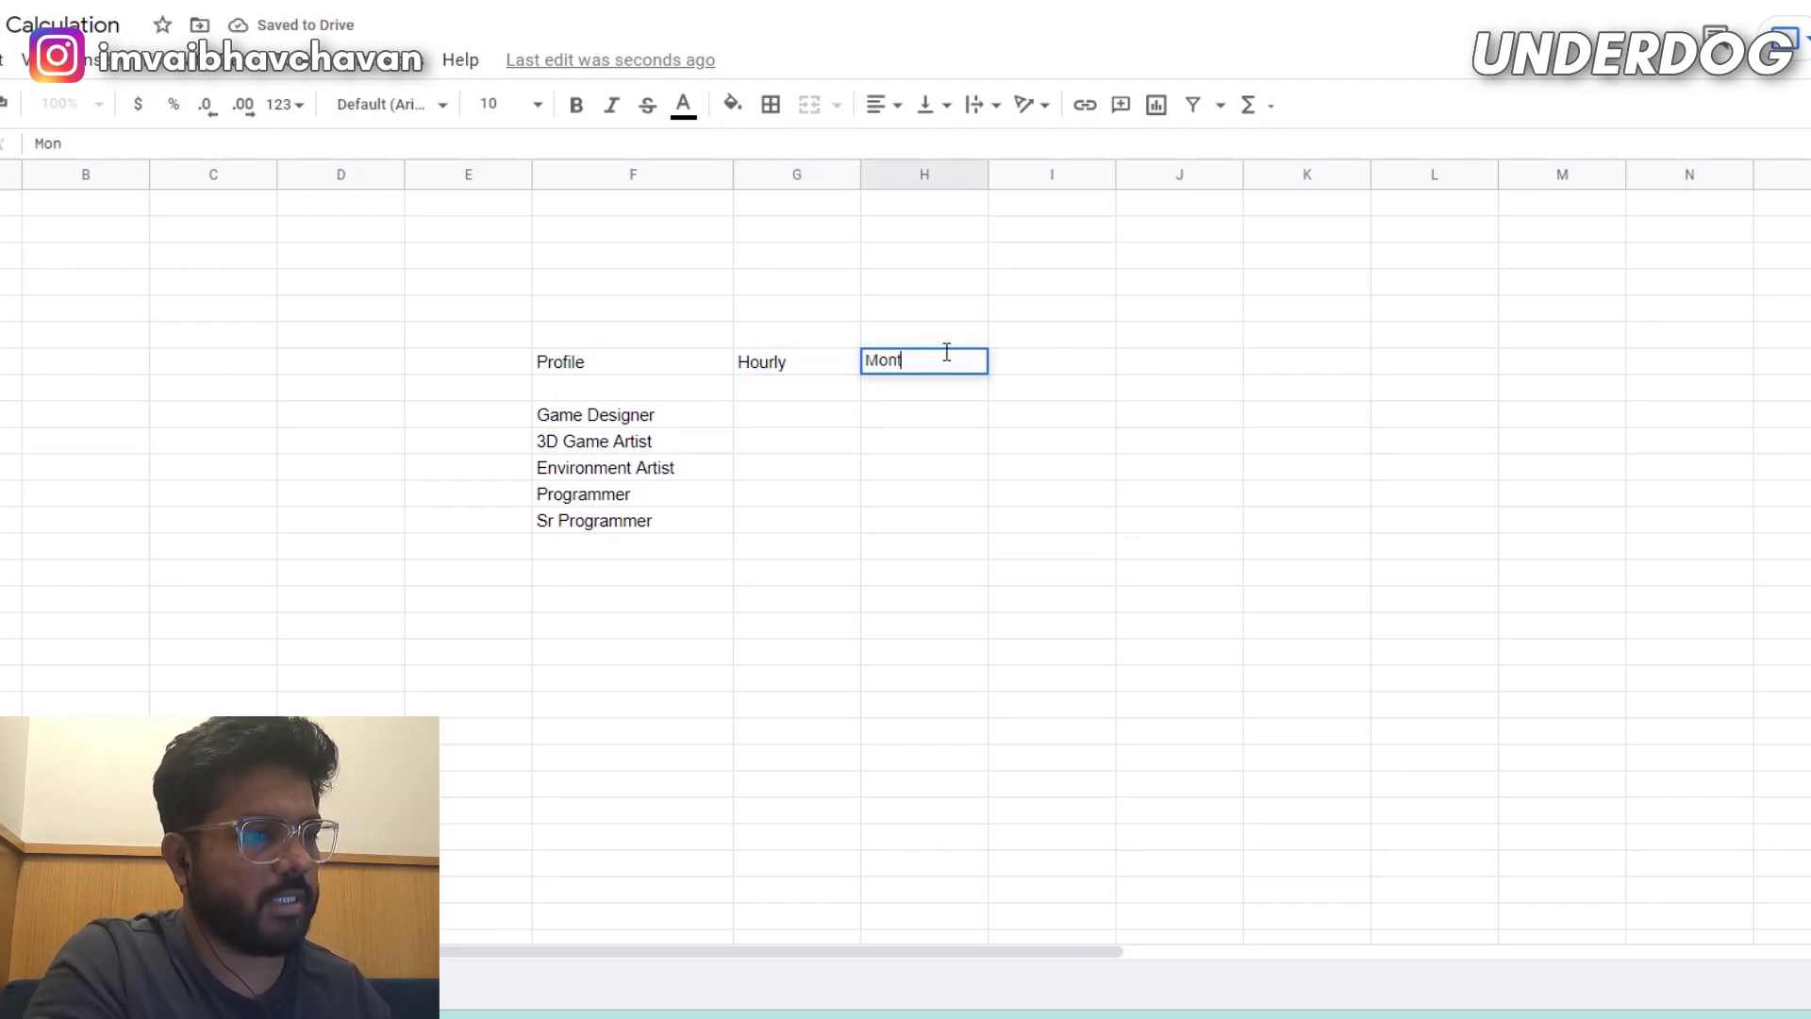
key("BackSpace")
key("BackSpace")
key("BackSpace")
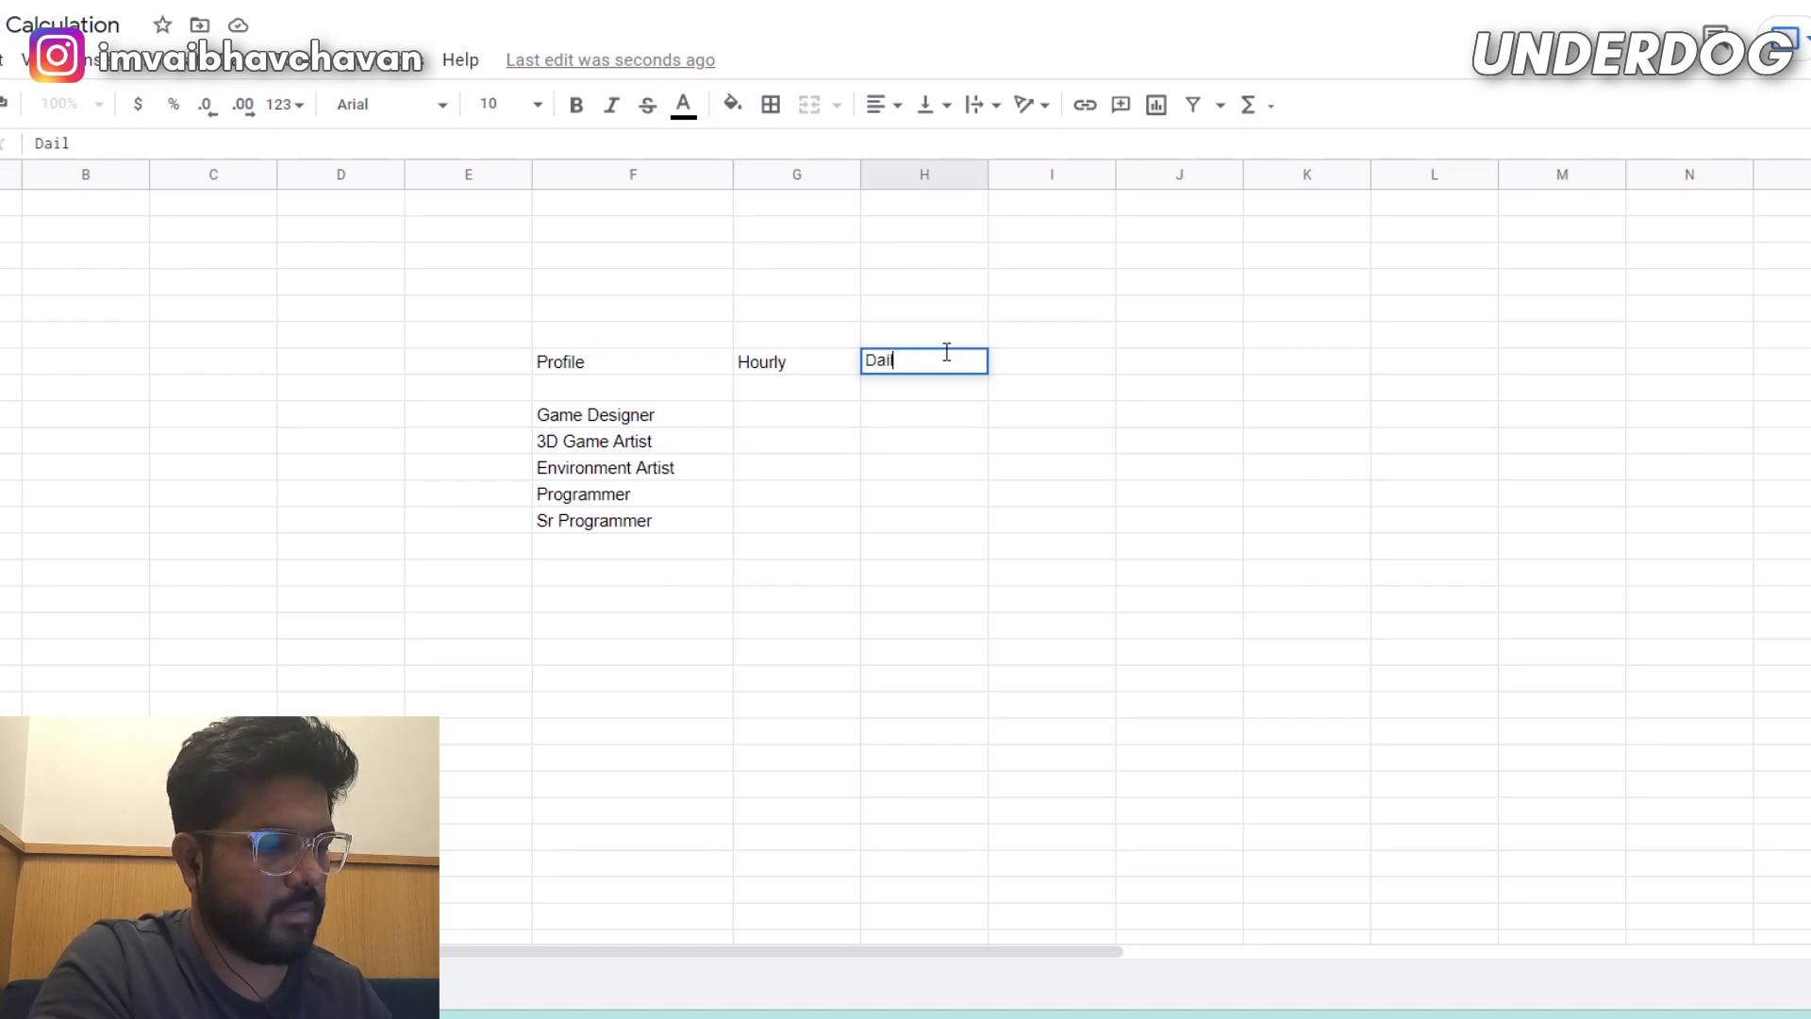
type("y")
key("Return")
left_click(998, 375)
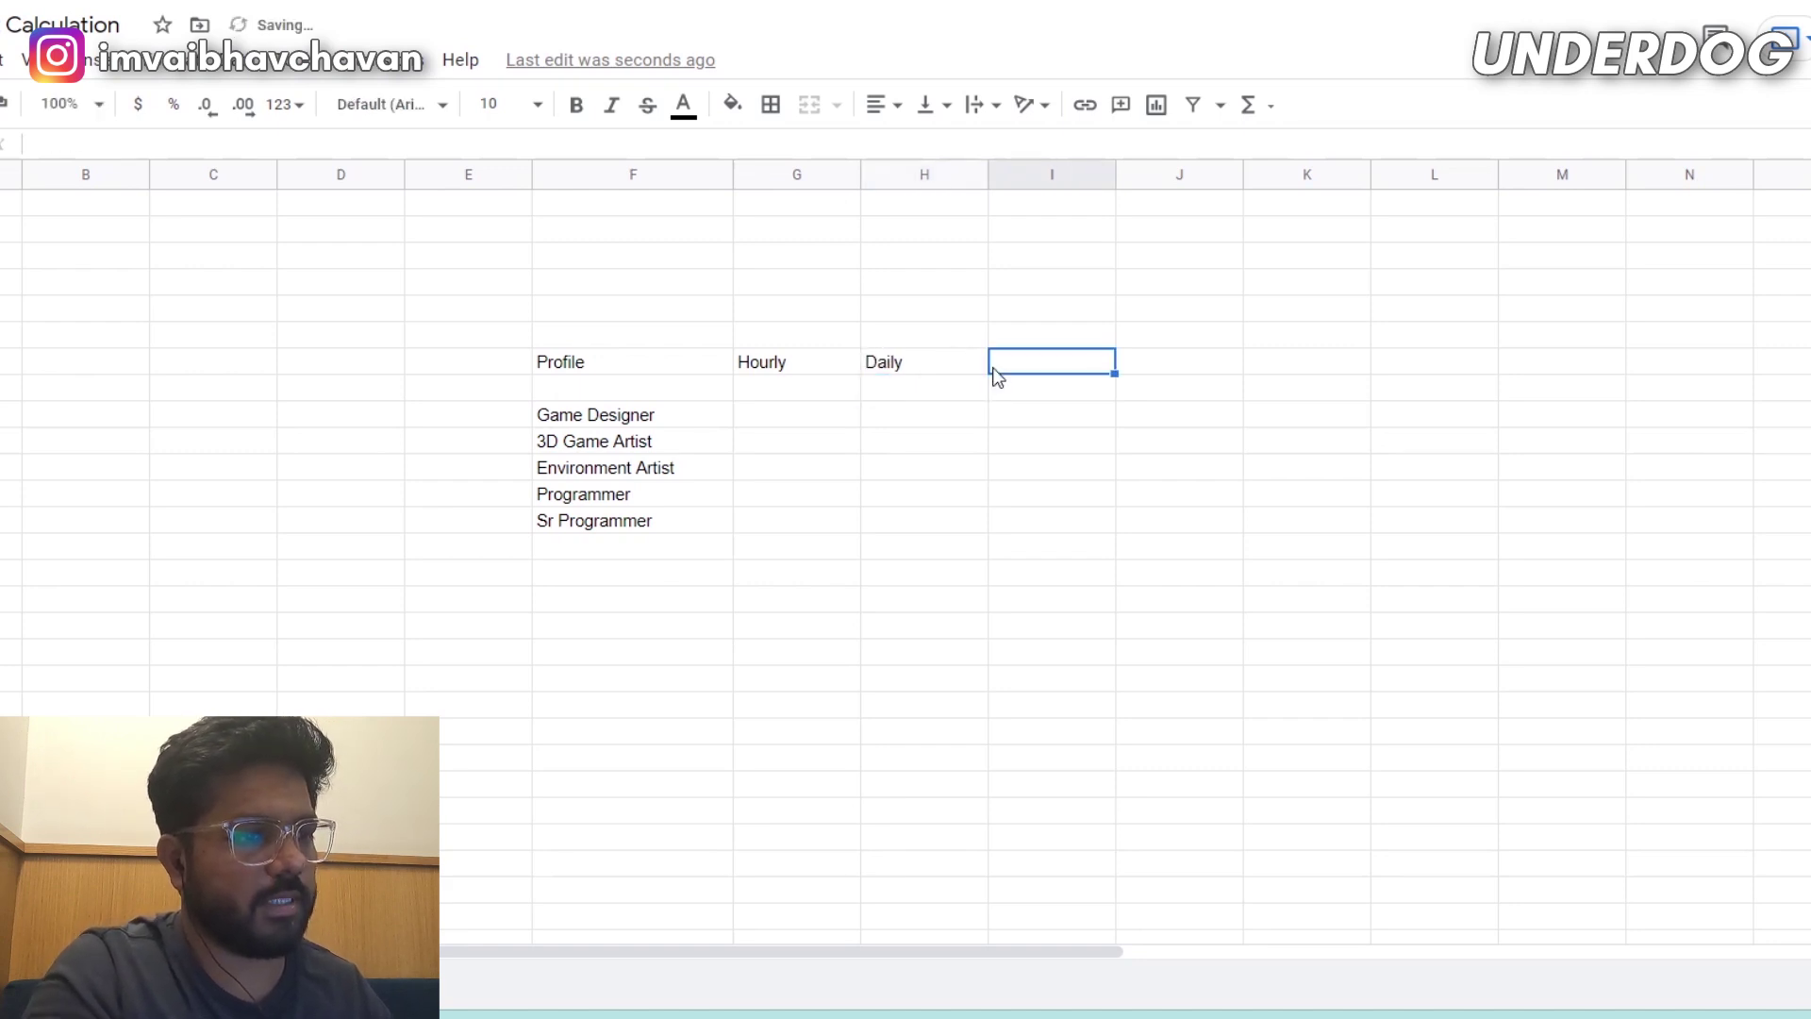
type("Mothl")
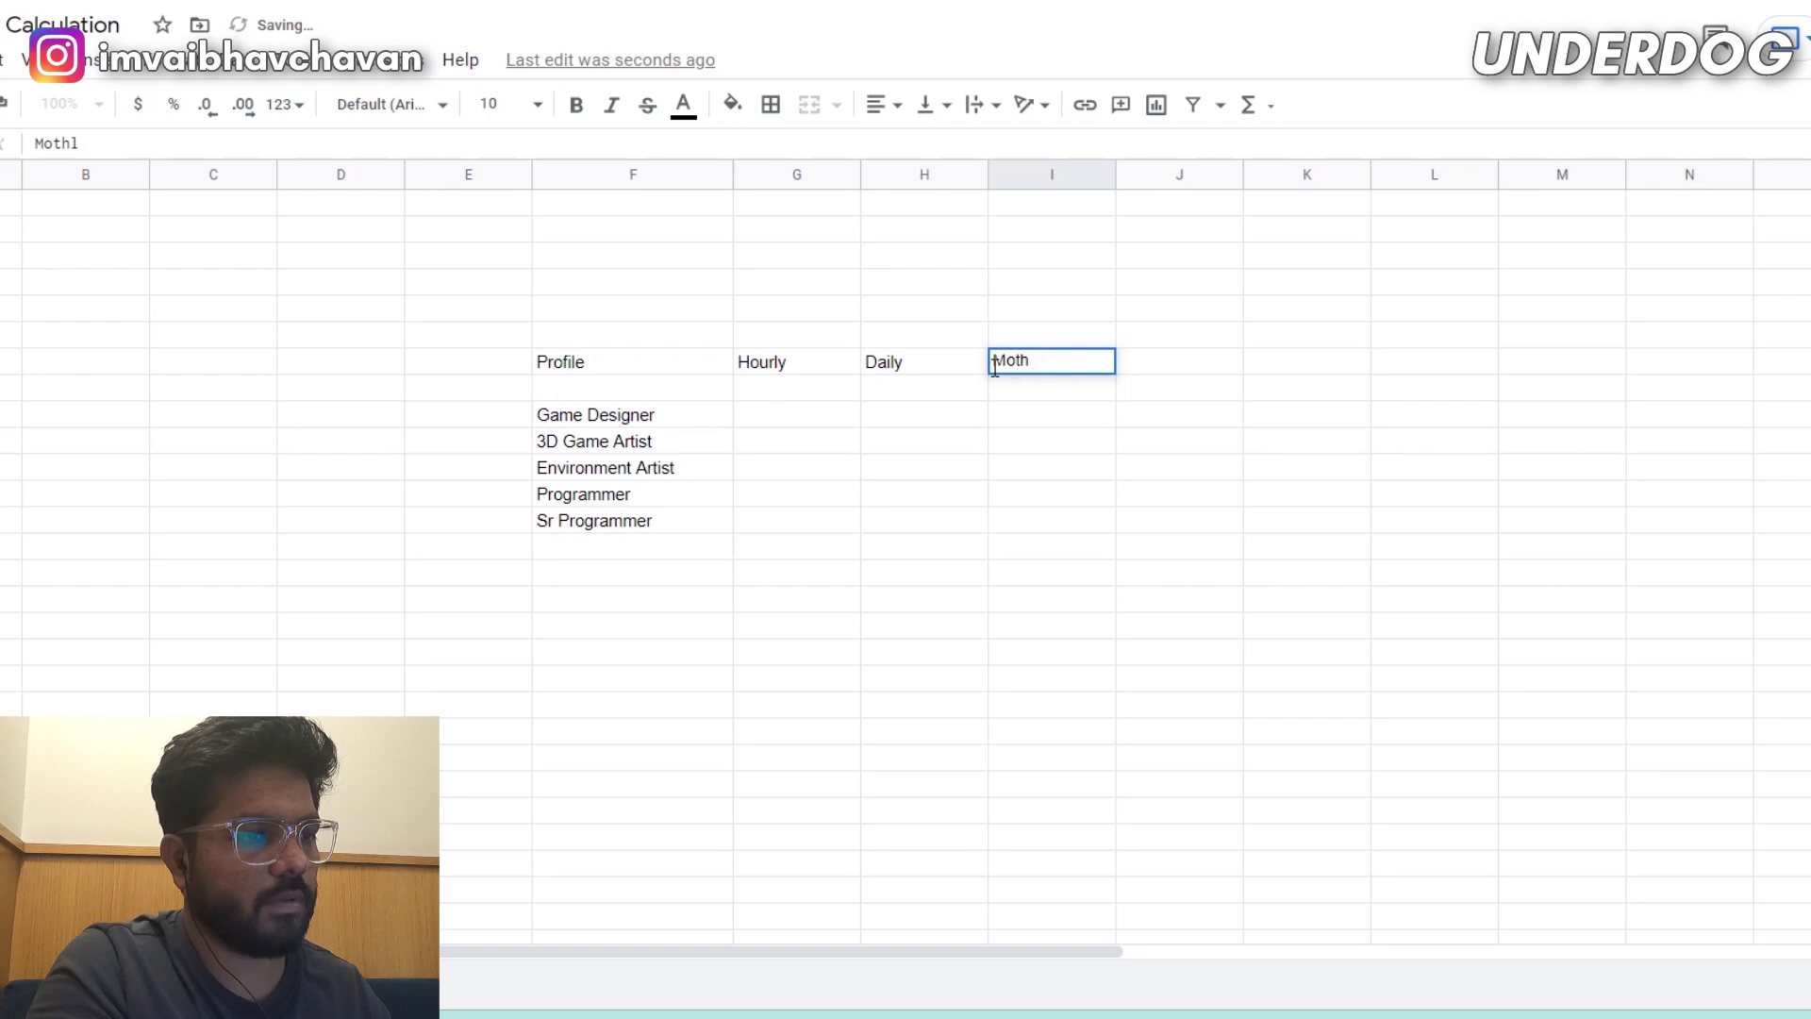
type("y")
key("Return")
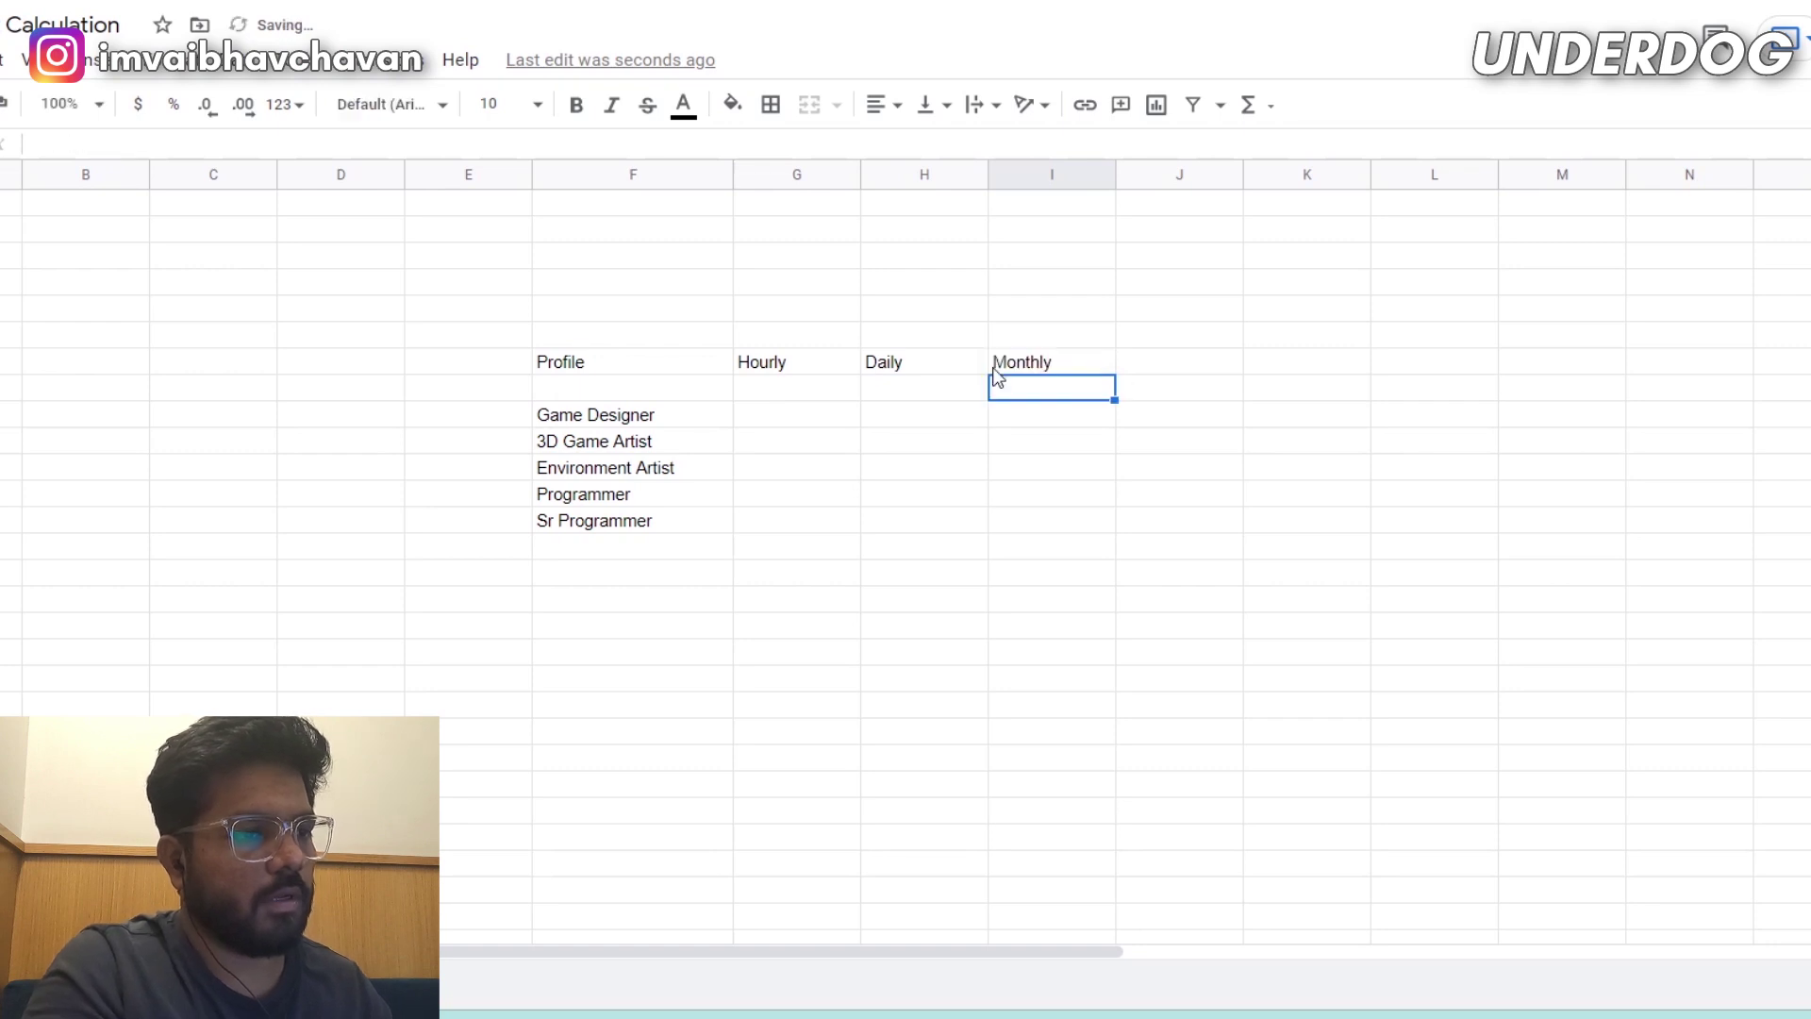
left_click(806, 411)
type("15")
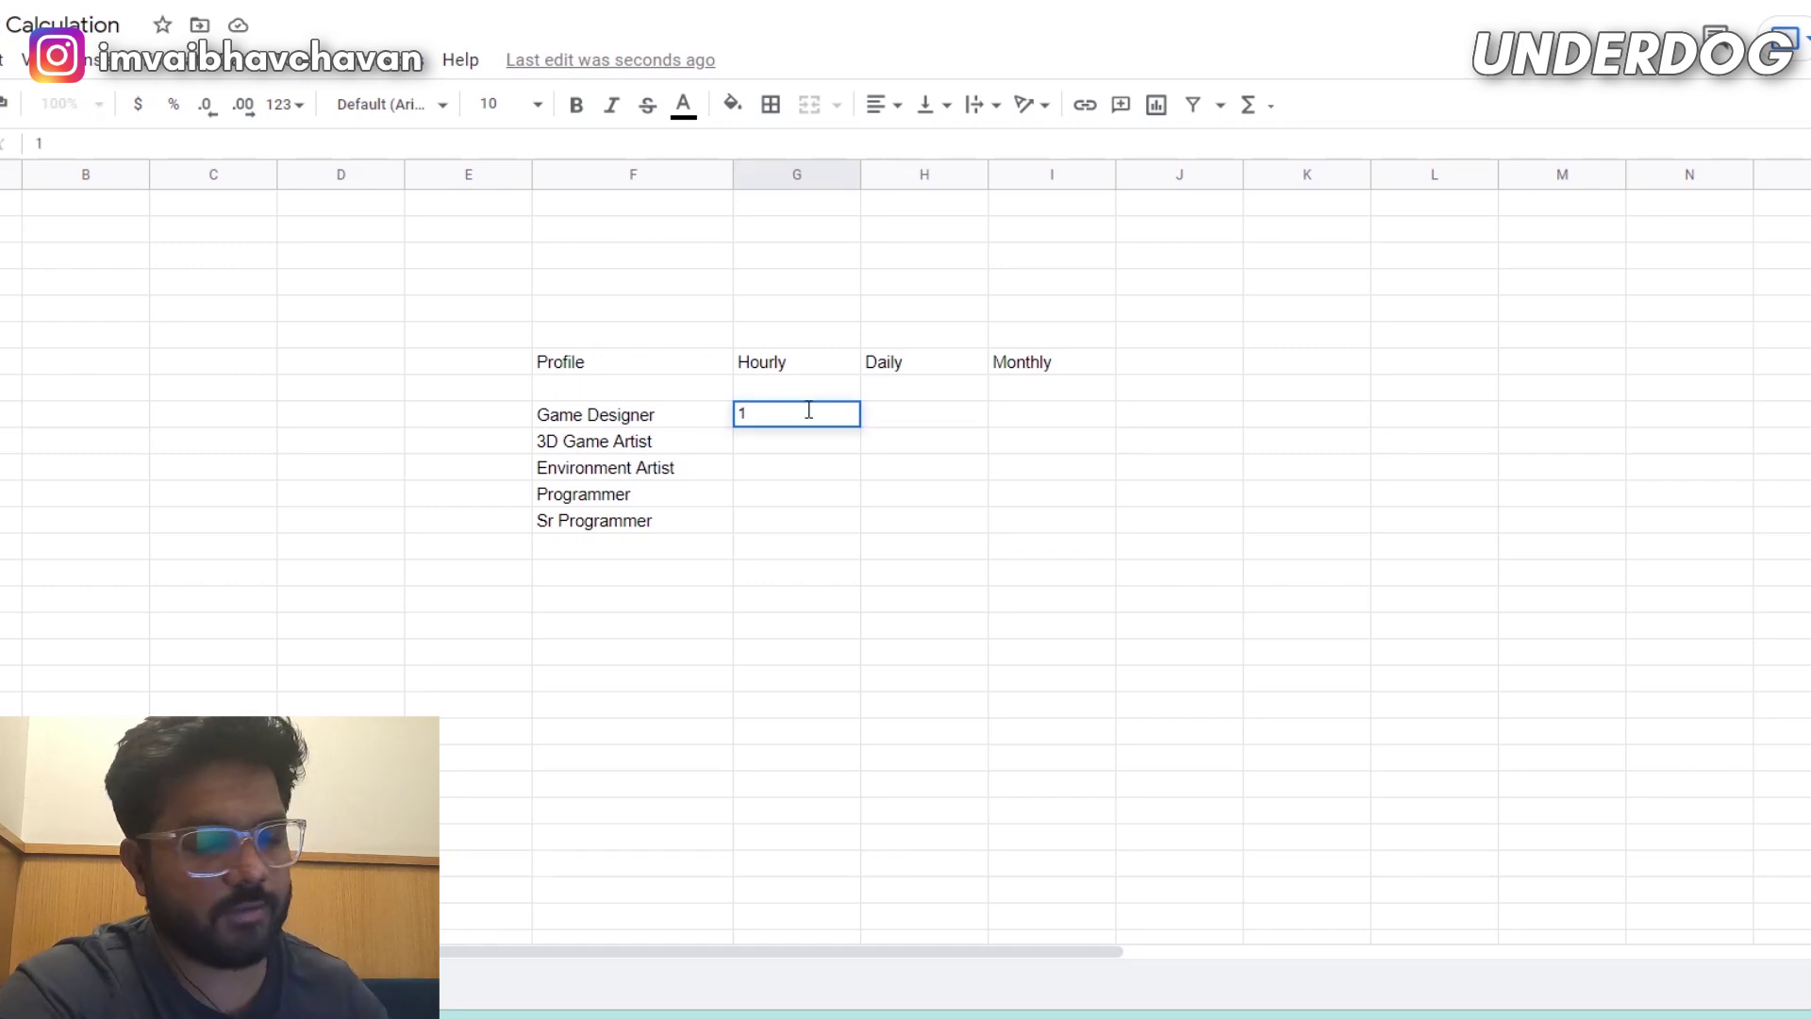
Enter 15 as Game Designer's hourly rate and fill it down through Programmer.
key("Return")
left_click(832, 419)
left_click_drag(862, 426, 859, 542)
left_click(836, 551)
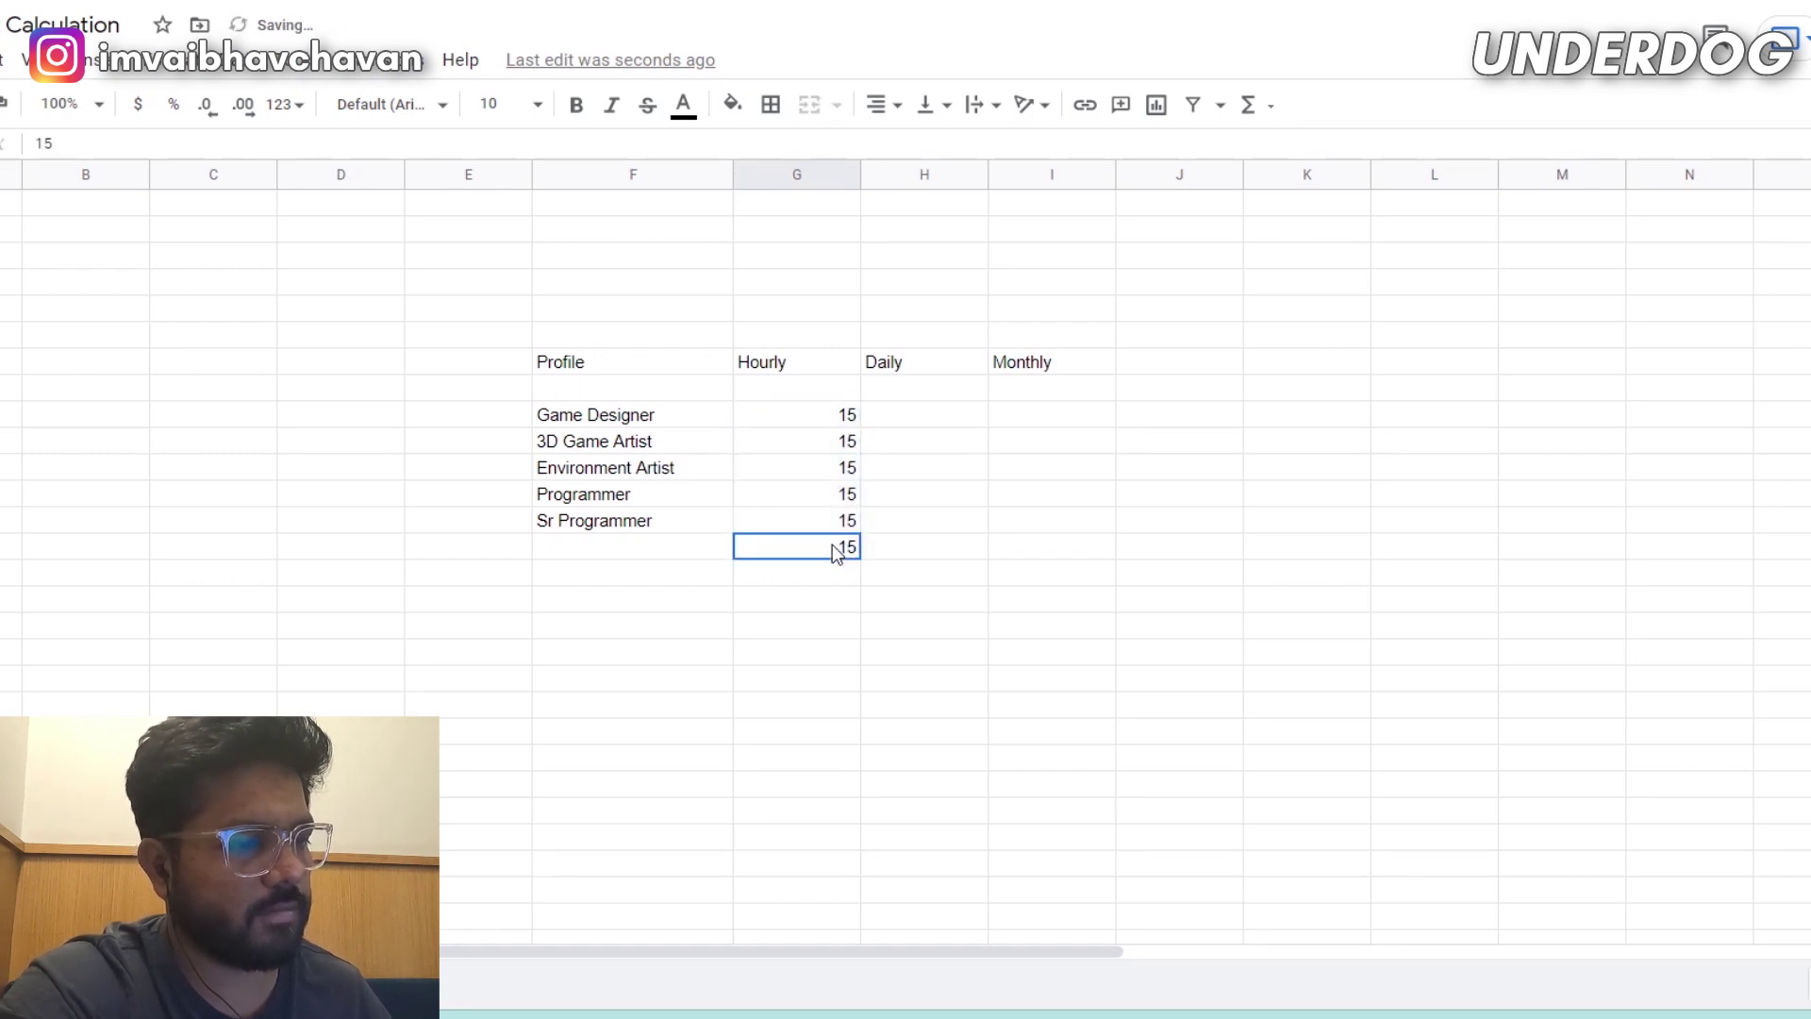
key("Delete")
Set Sr Programmer's hourly rate to 20.
left_click(846, 520)
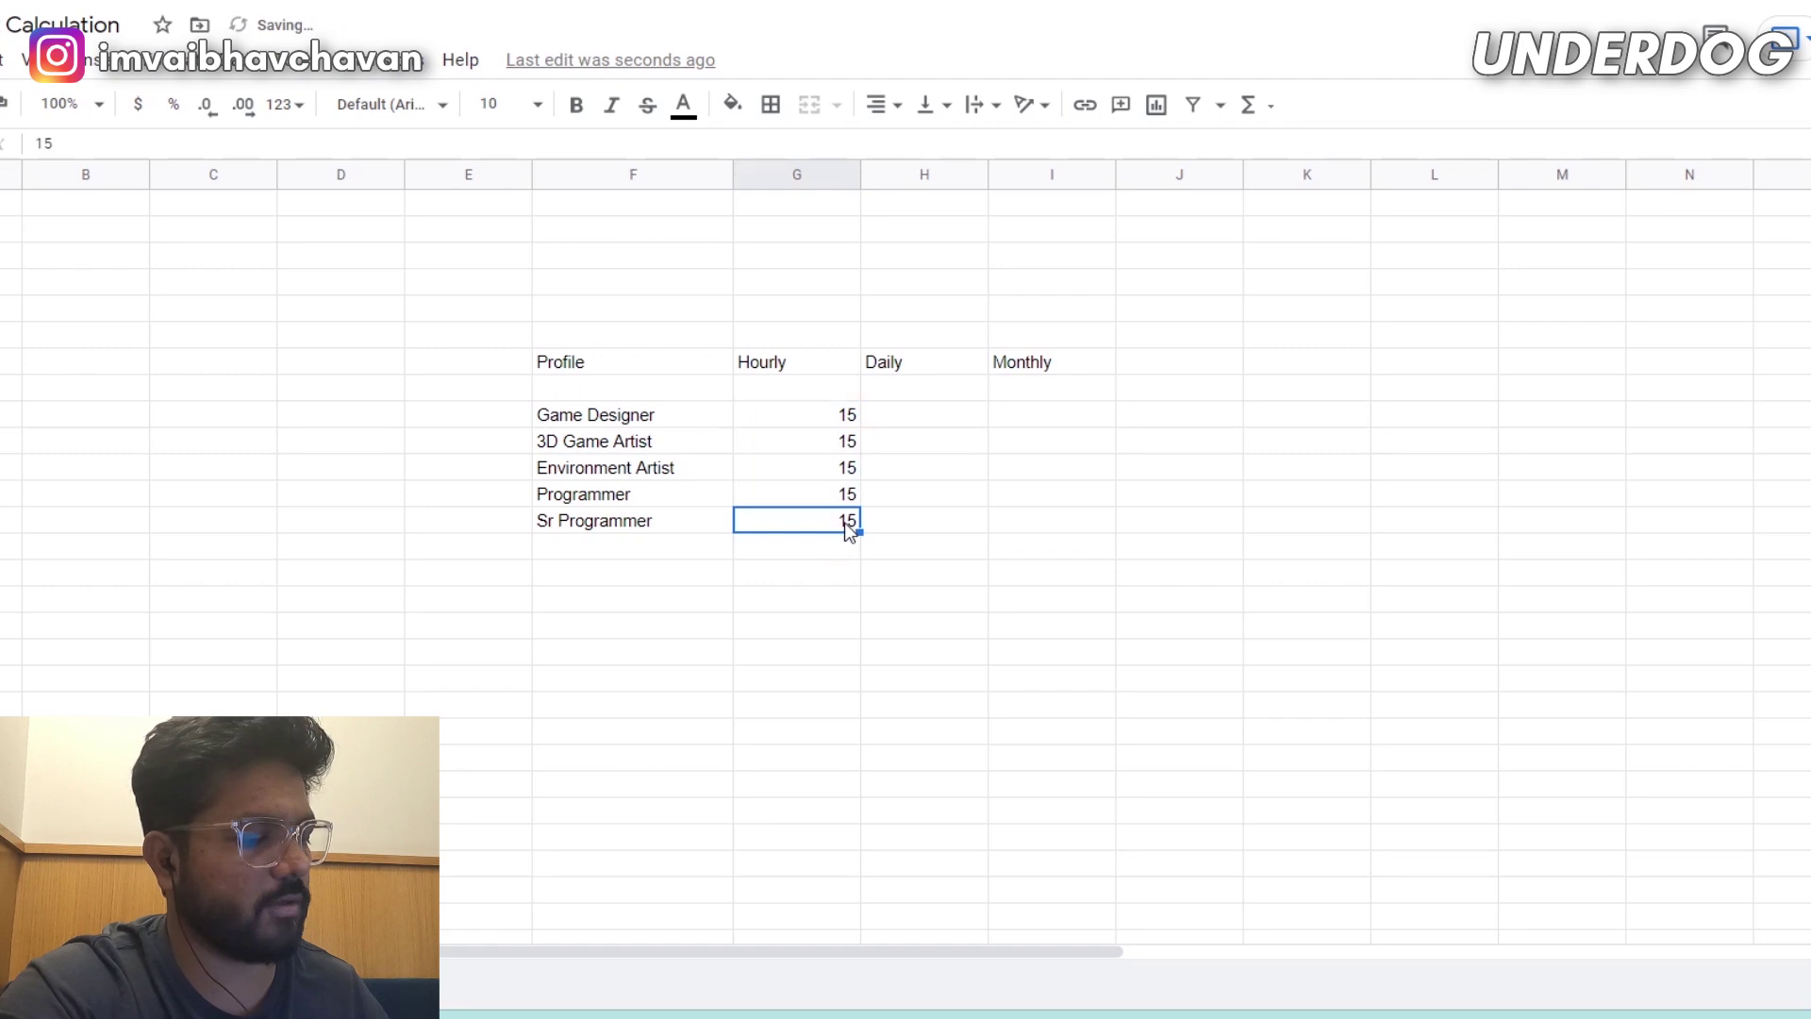
type("20")
key("Return")
left_click(834, 530)
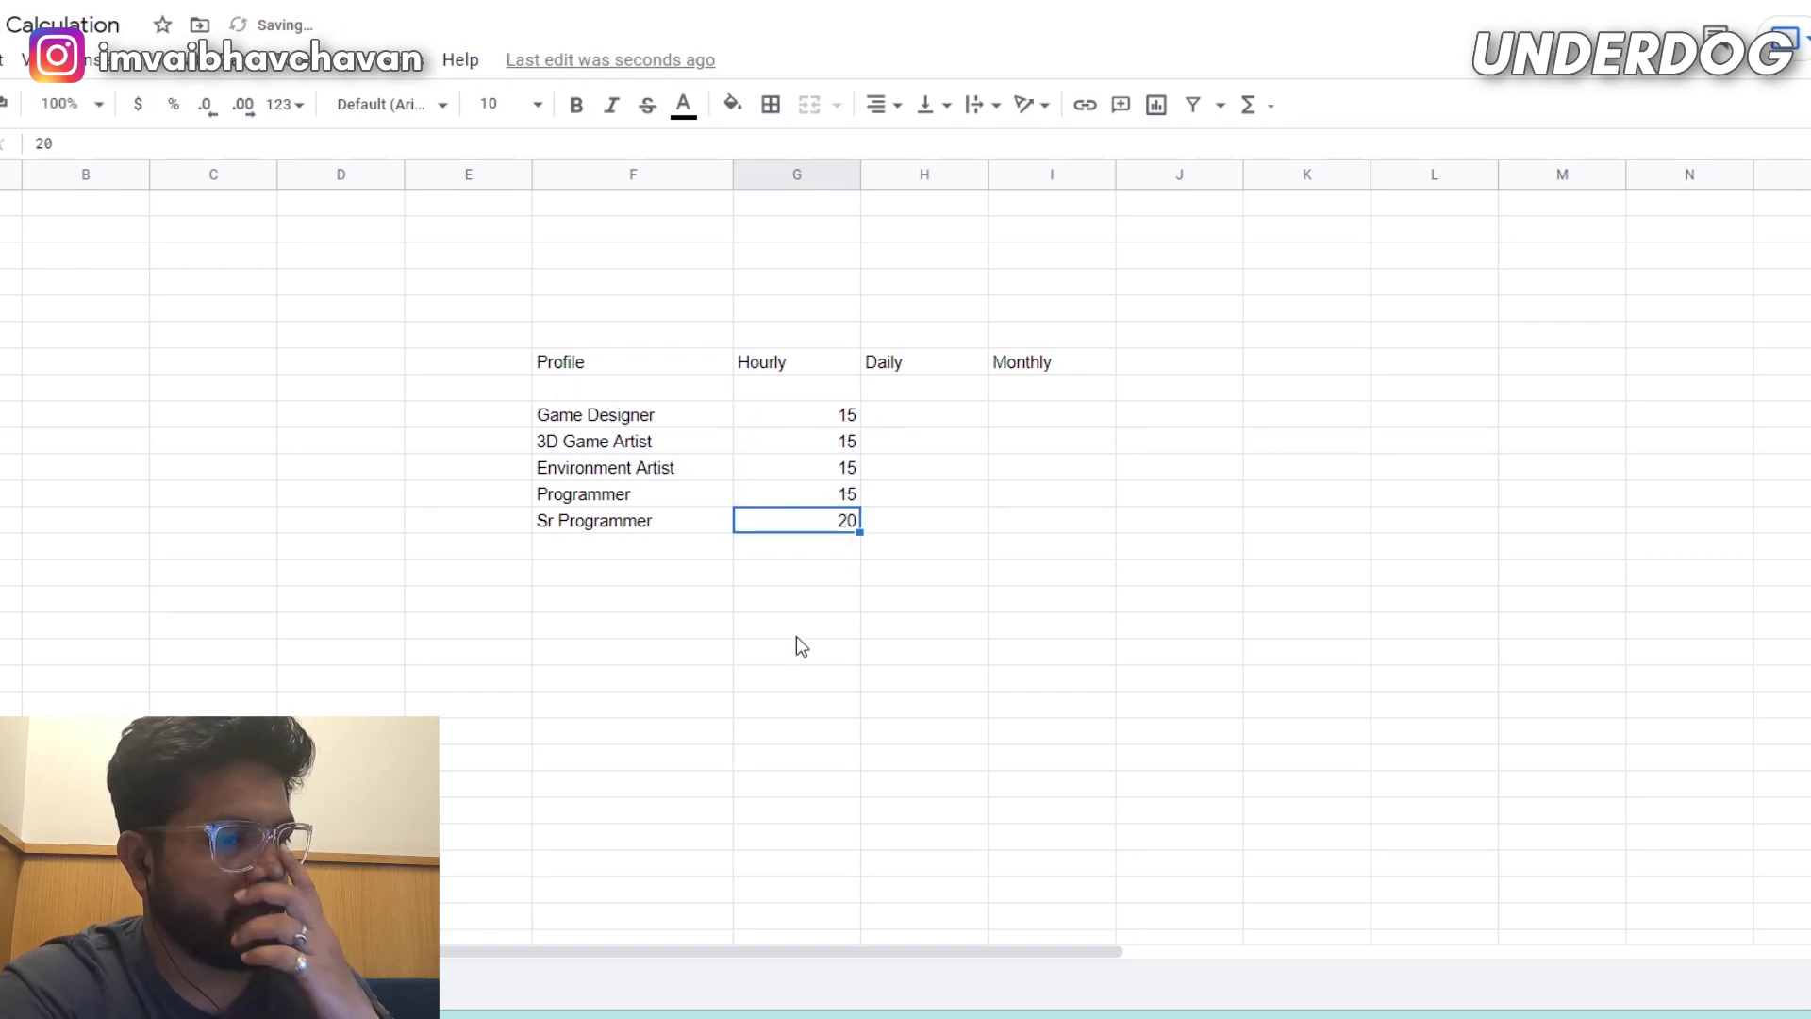
left_click(801, 626)
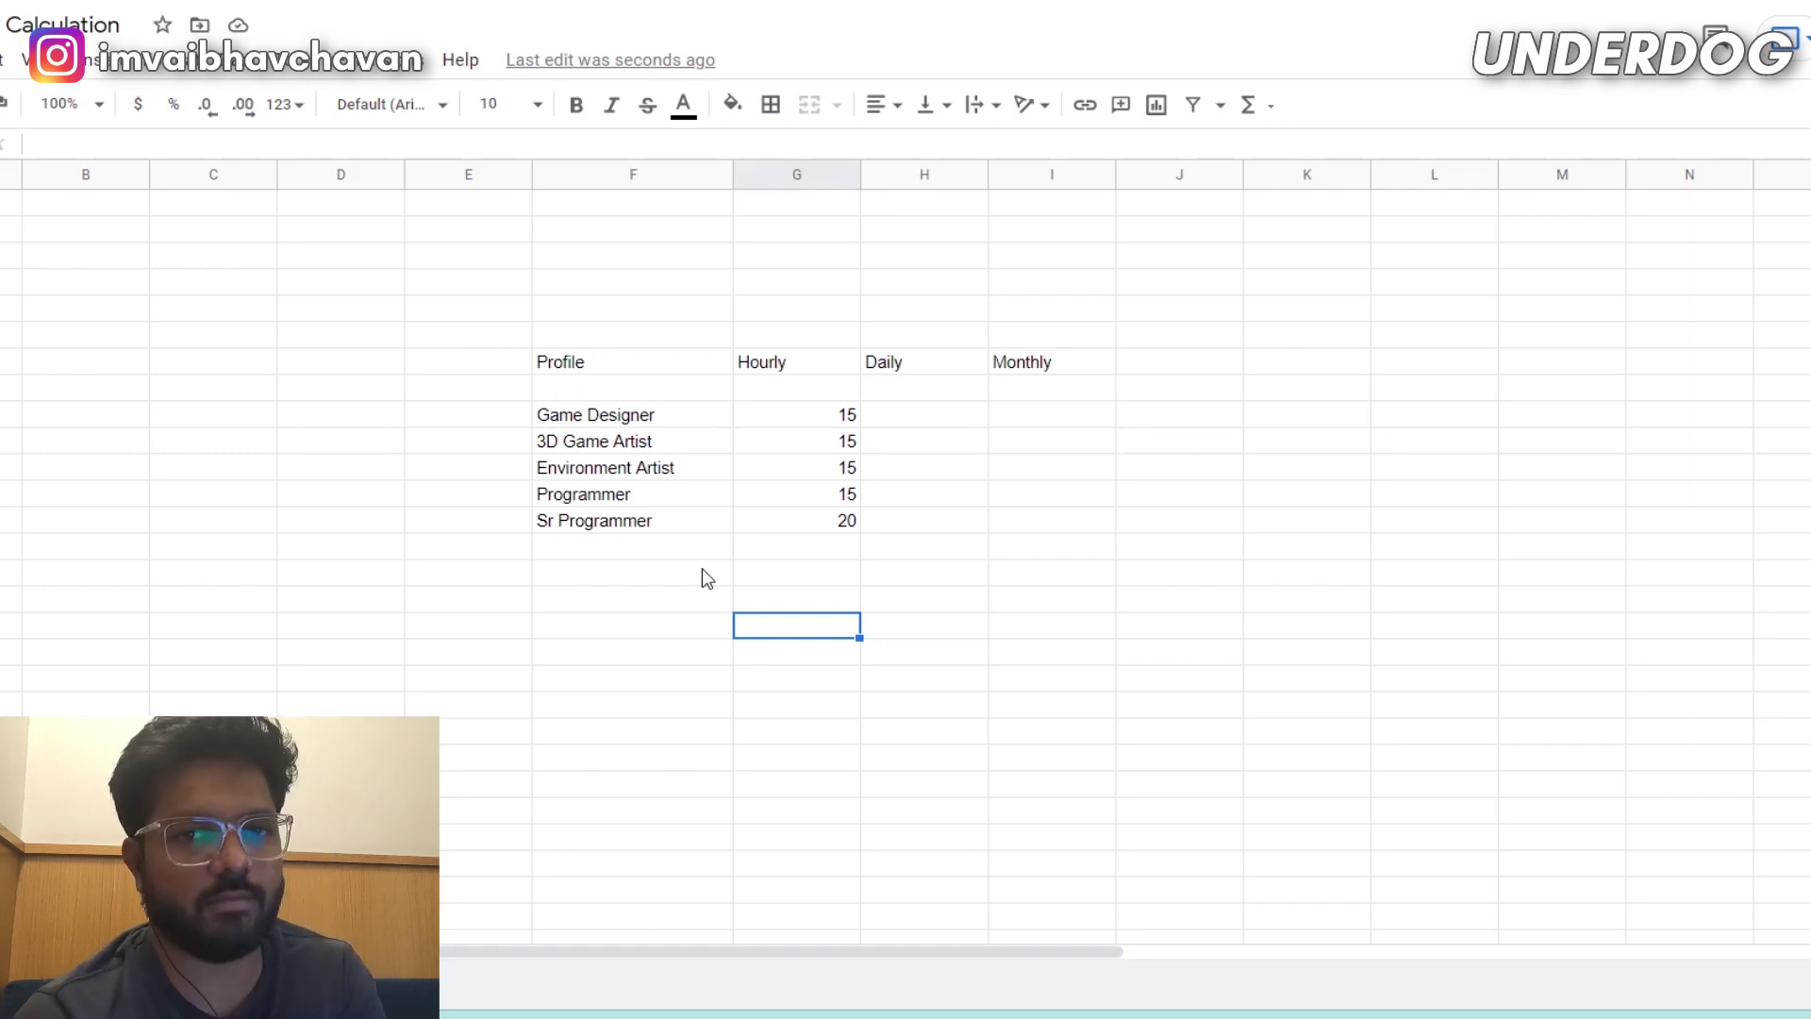
left_click(798, 525)
left_click(821, 418, "shift")
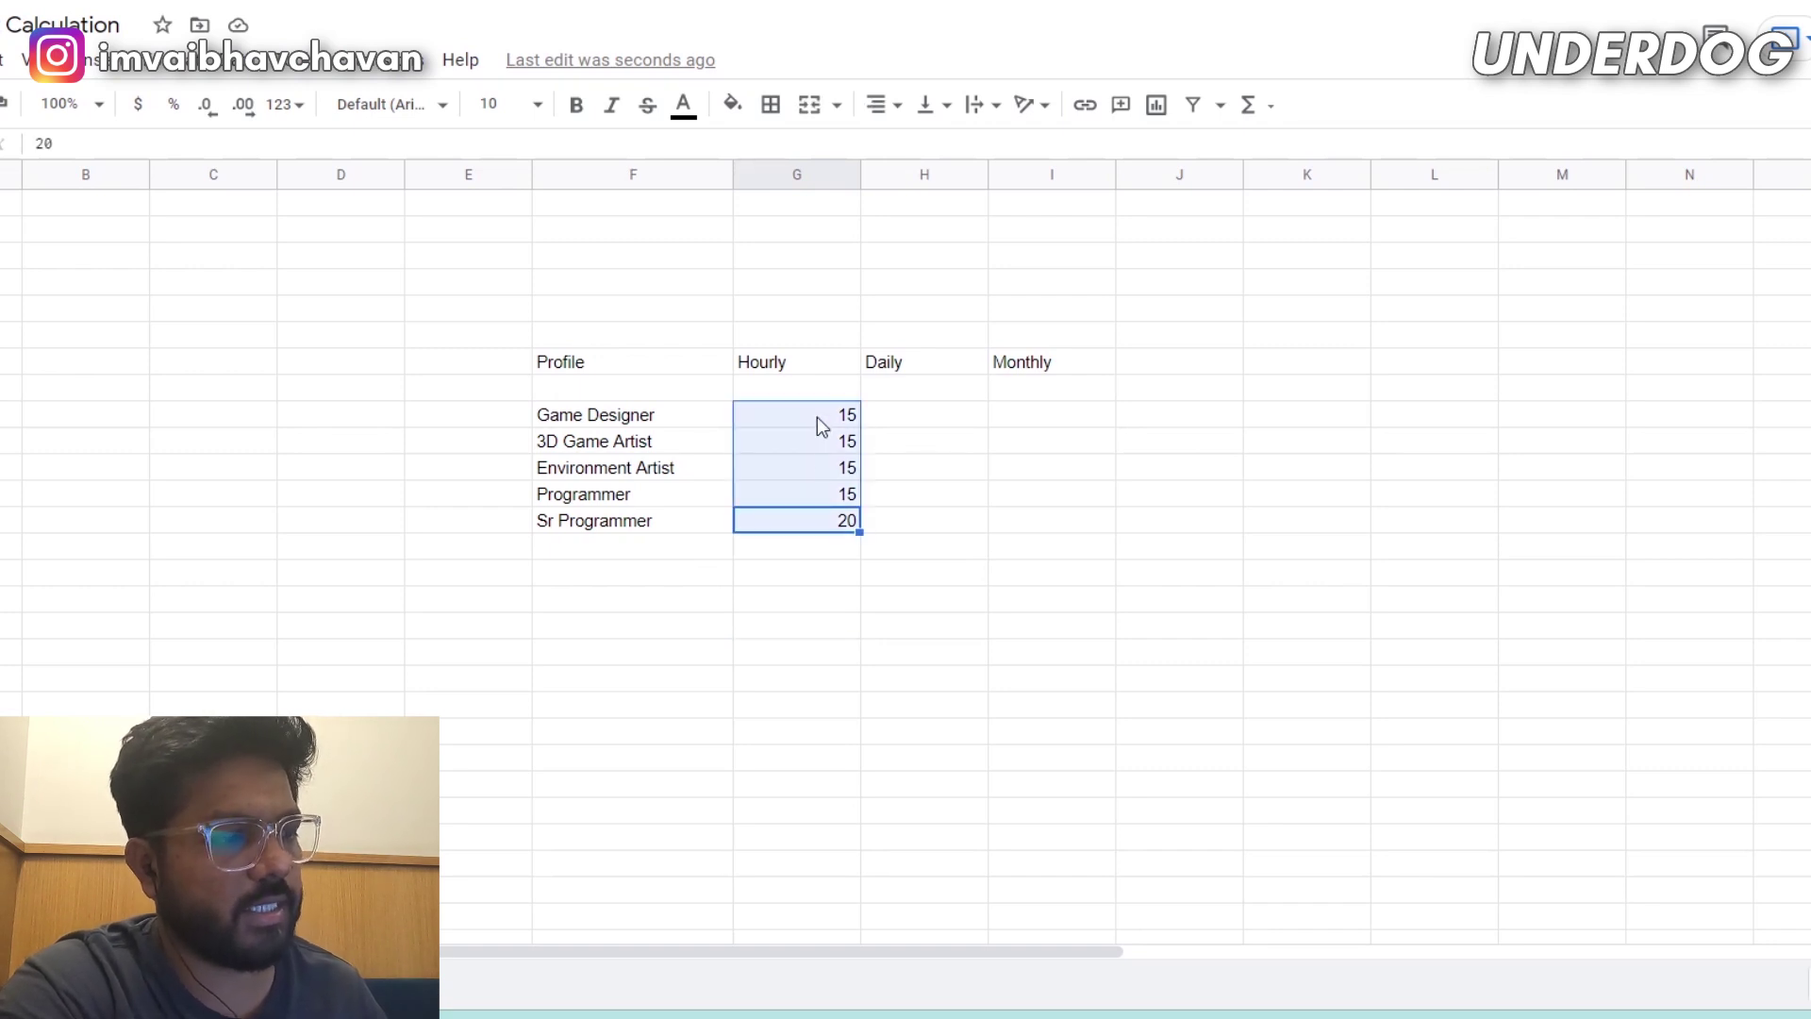
left_click(934, 424)
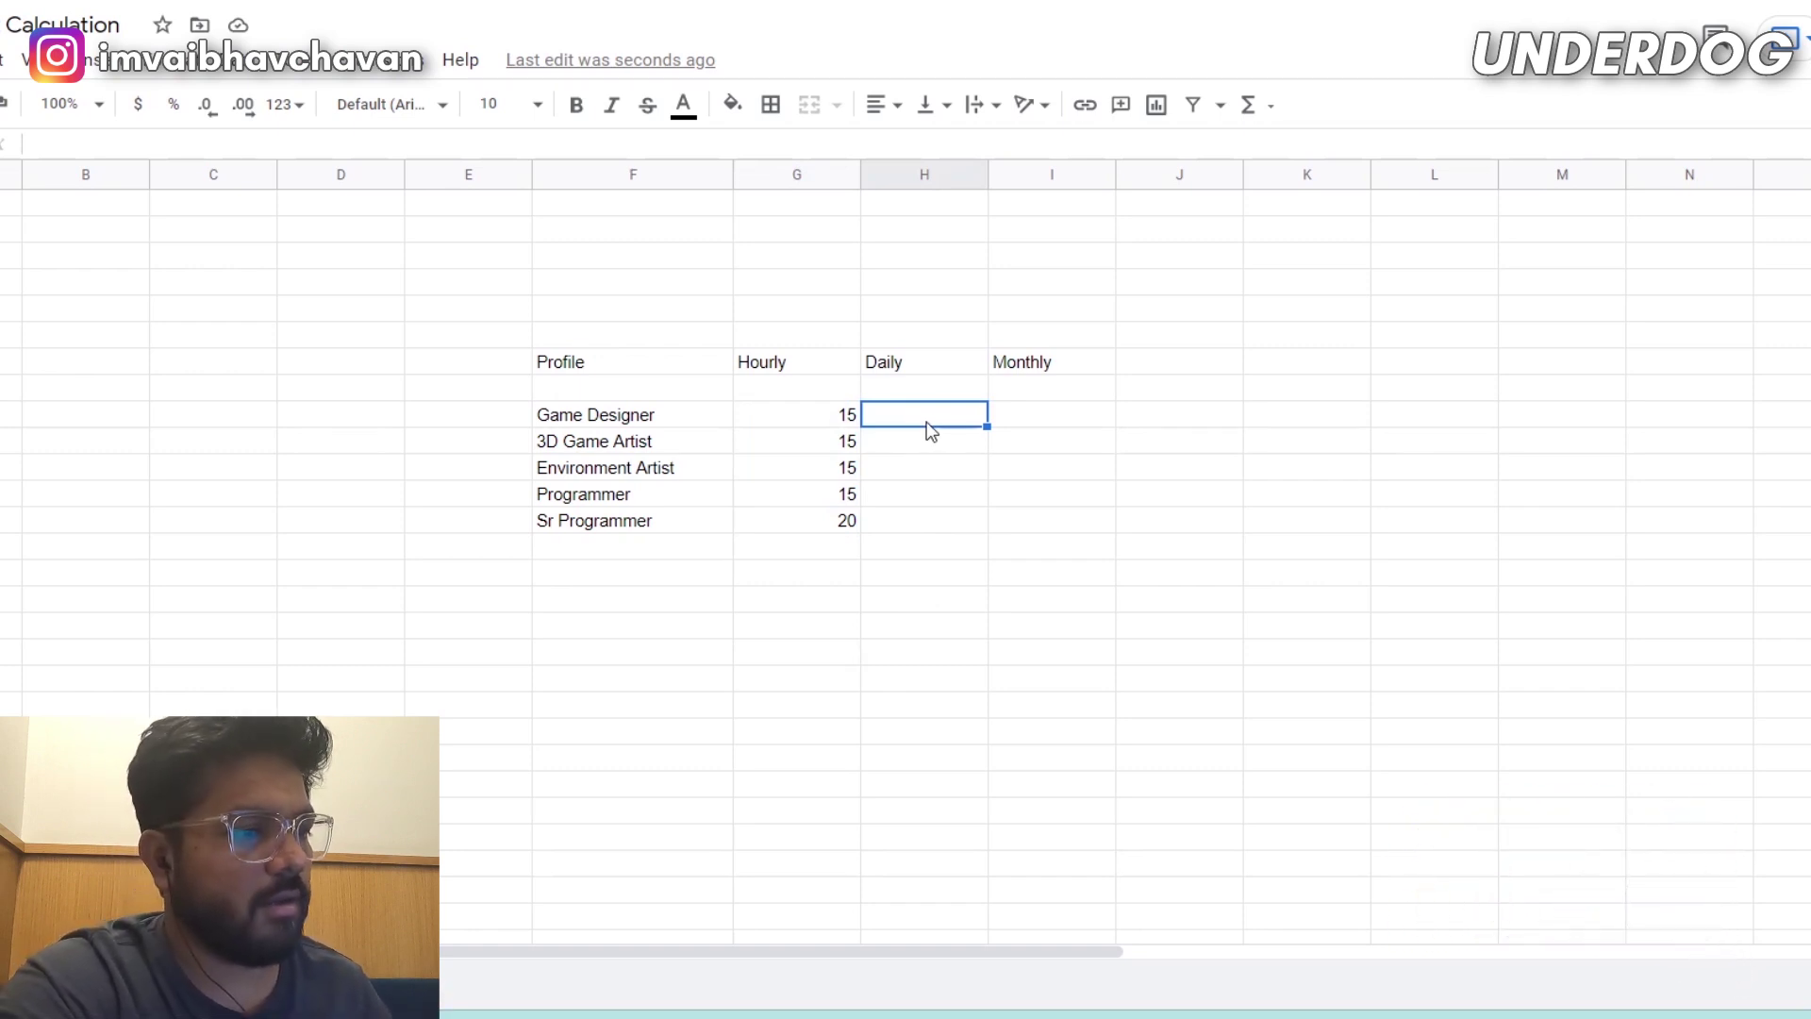
Enter =G9*8 as Game Designer's daily pay and fill it down to Sr Programmer.
type("=")
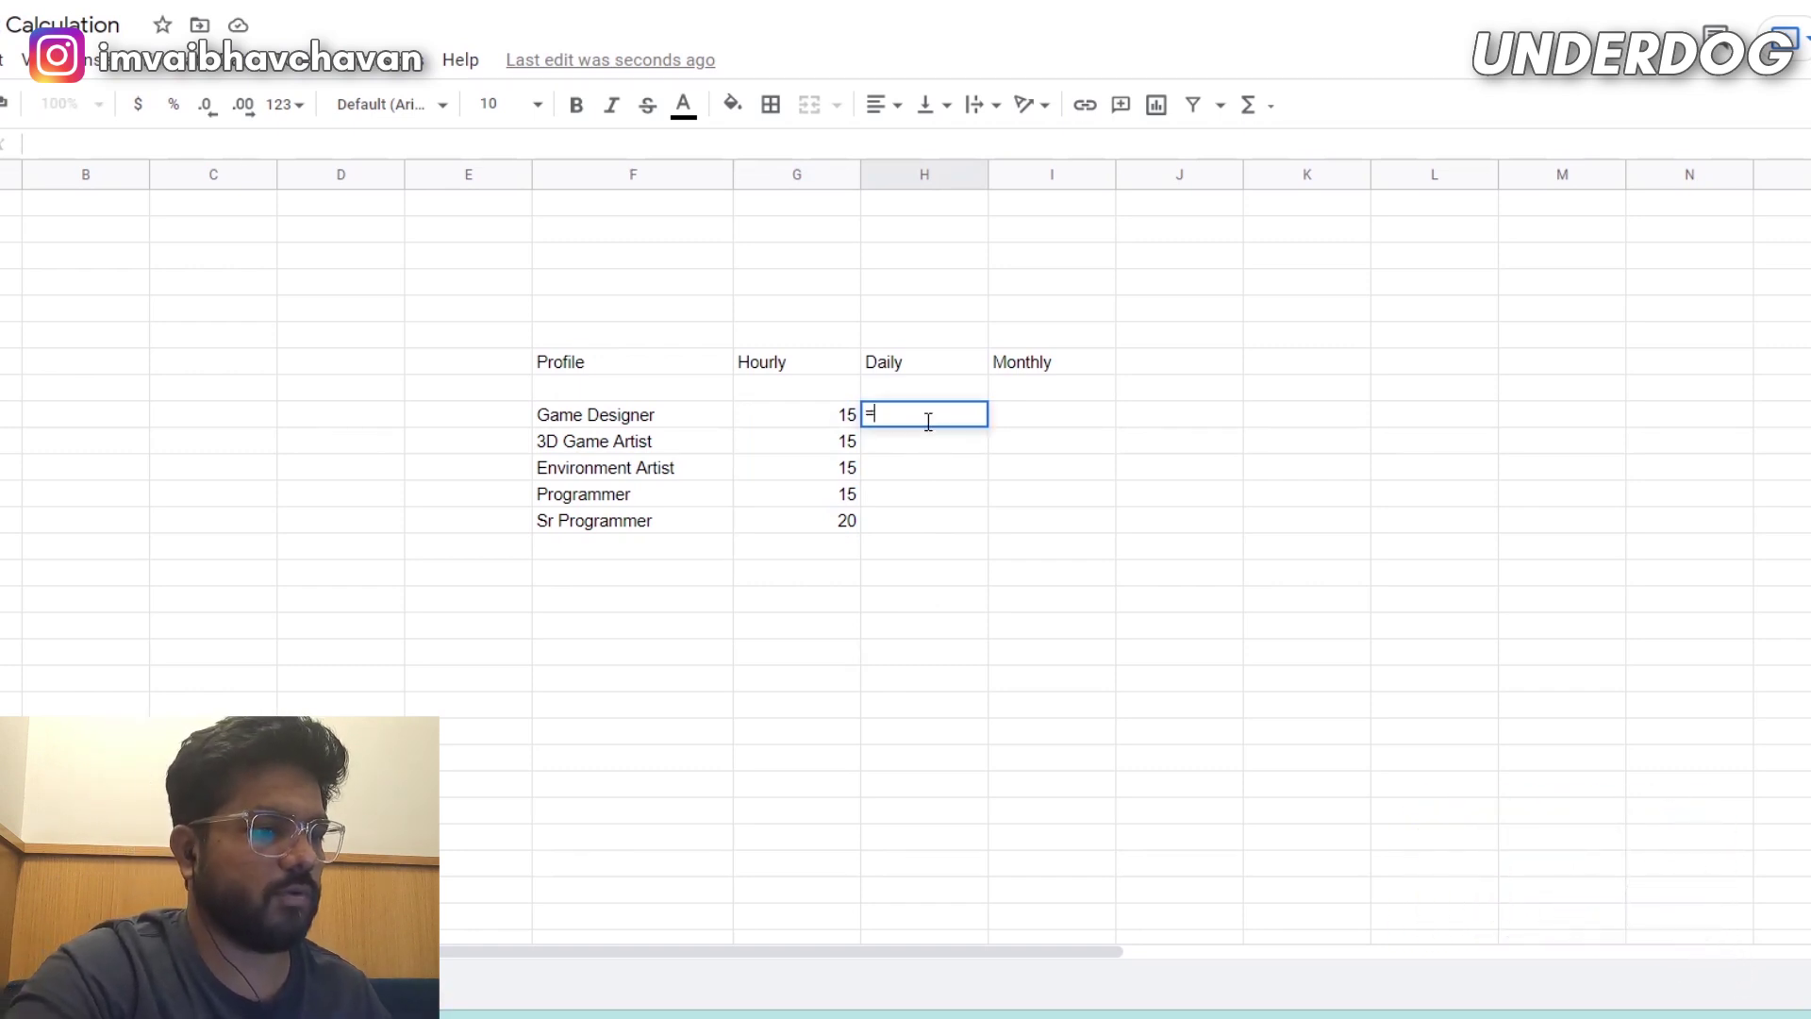
left_click(808, 424)
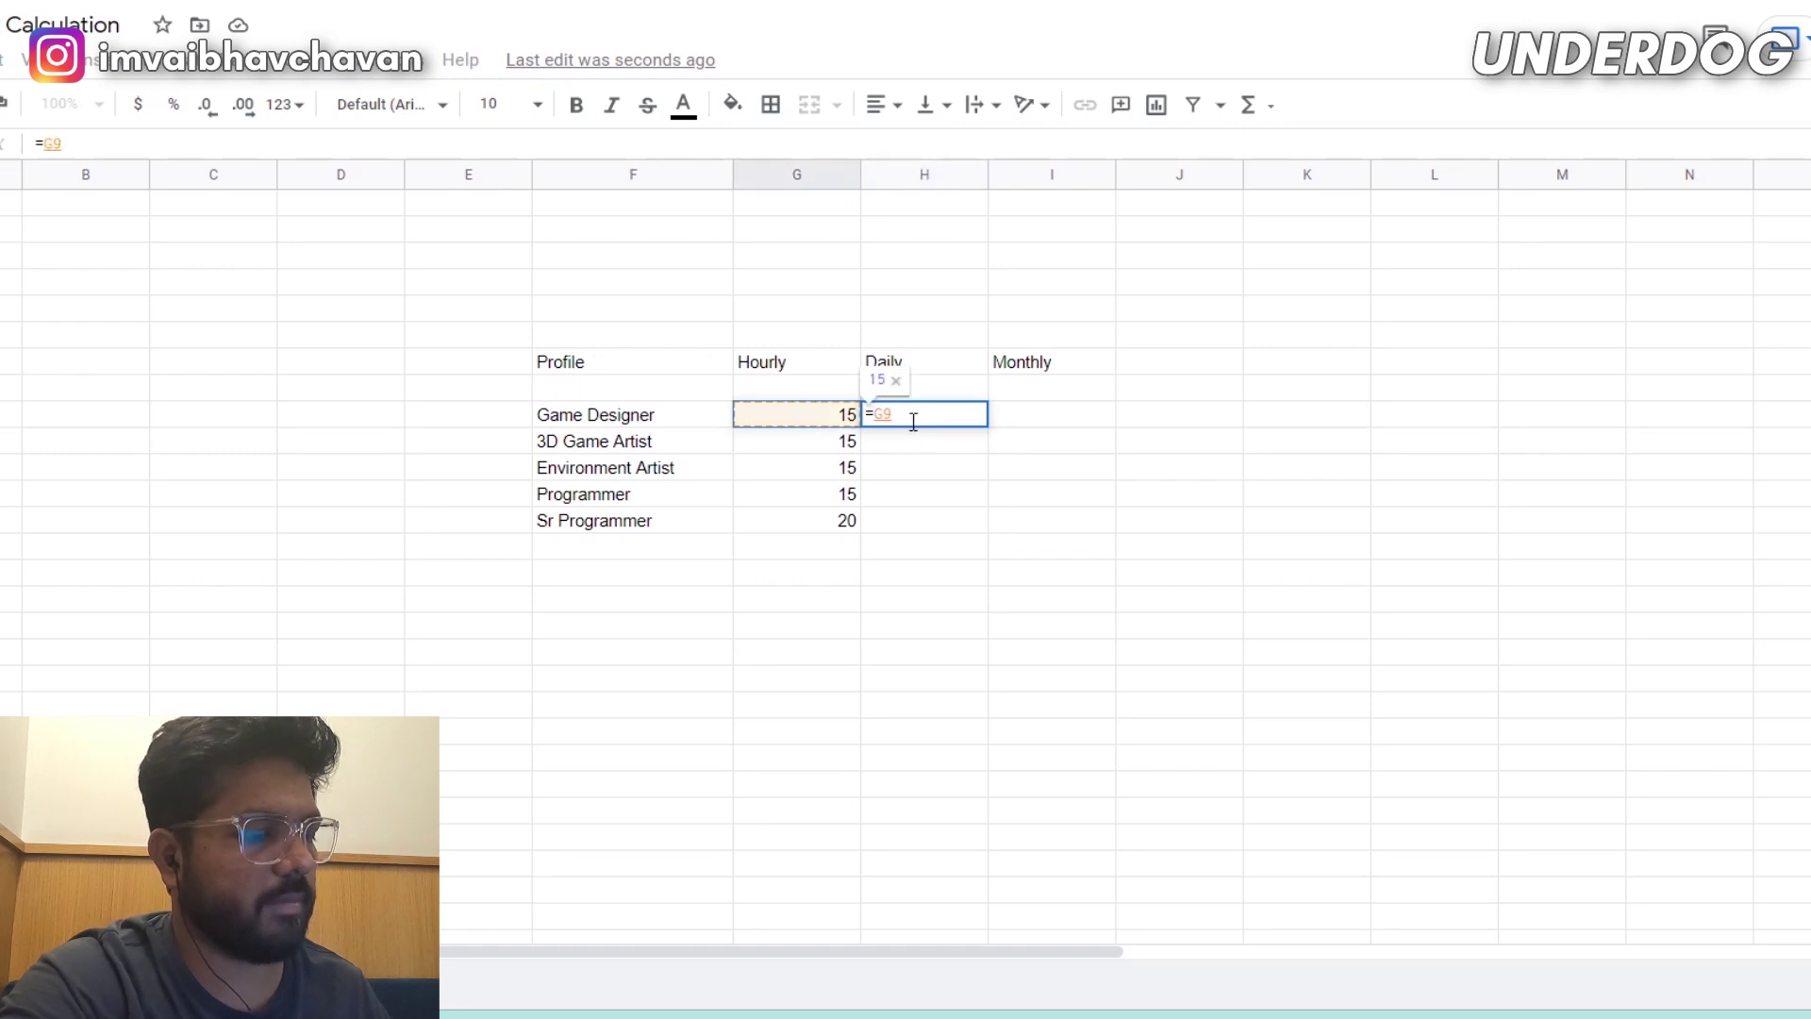
type("*8")
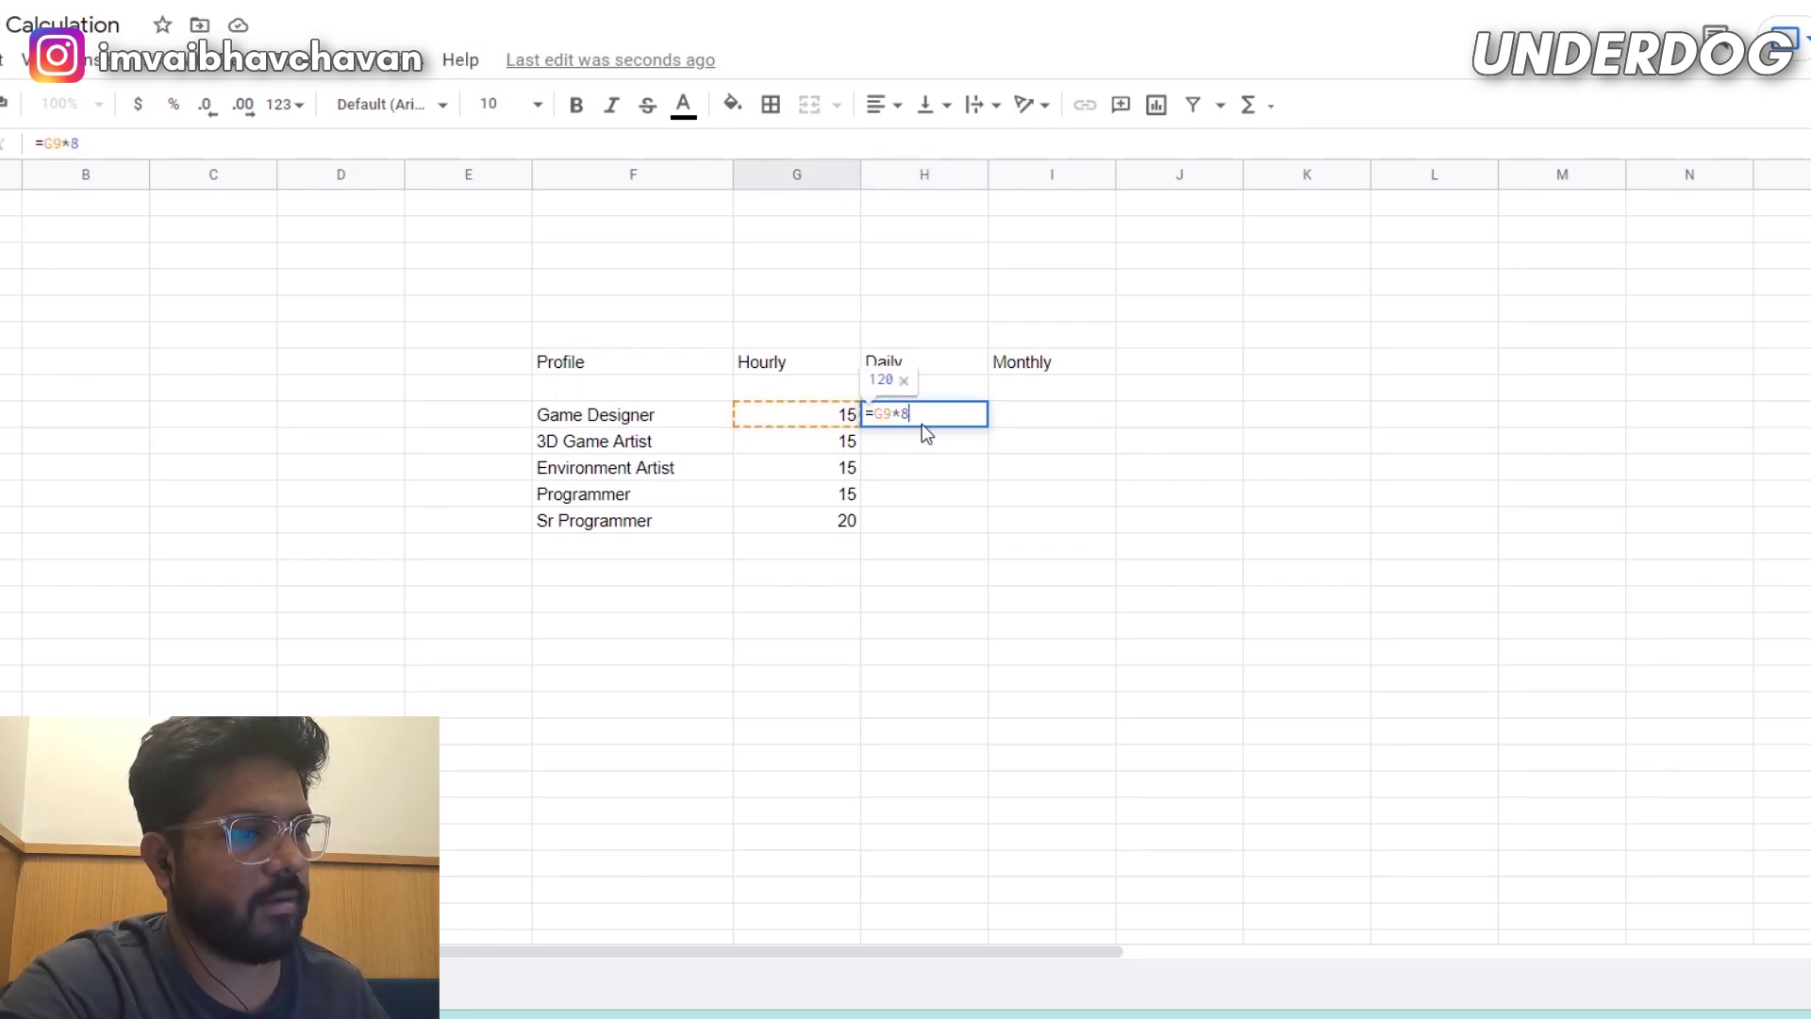
key("Return")
left_click(926, 422)
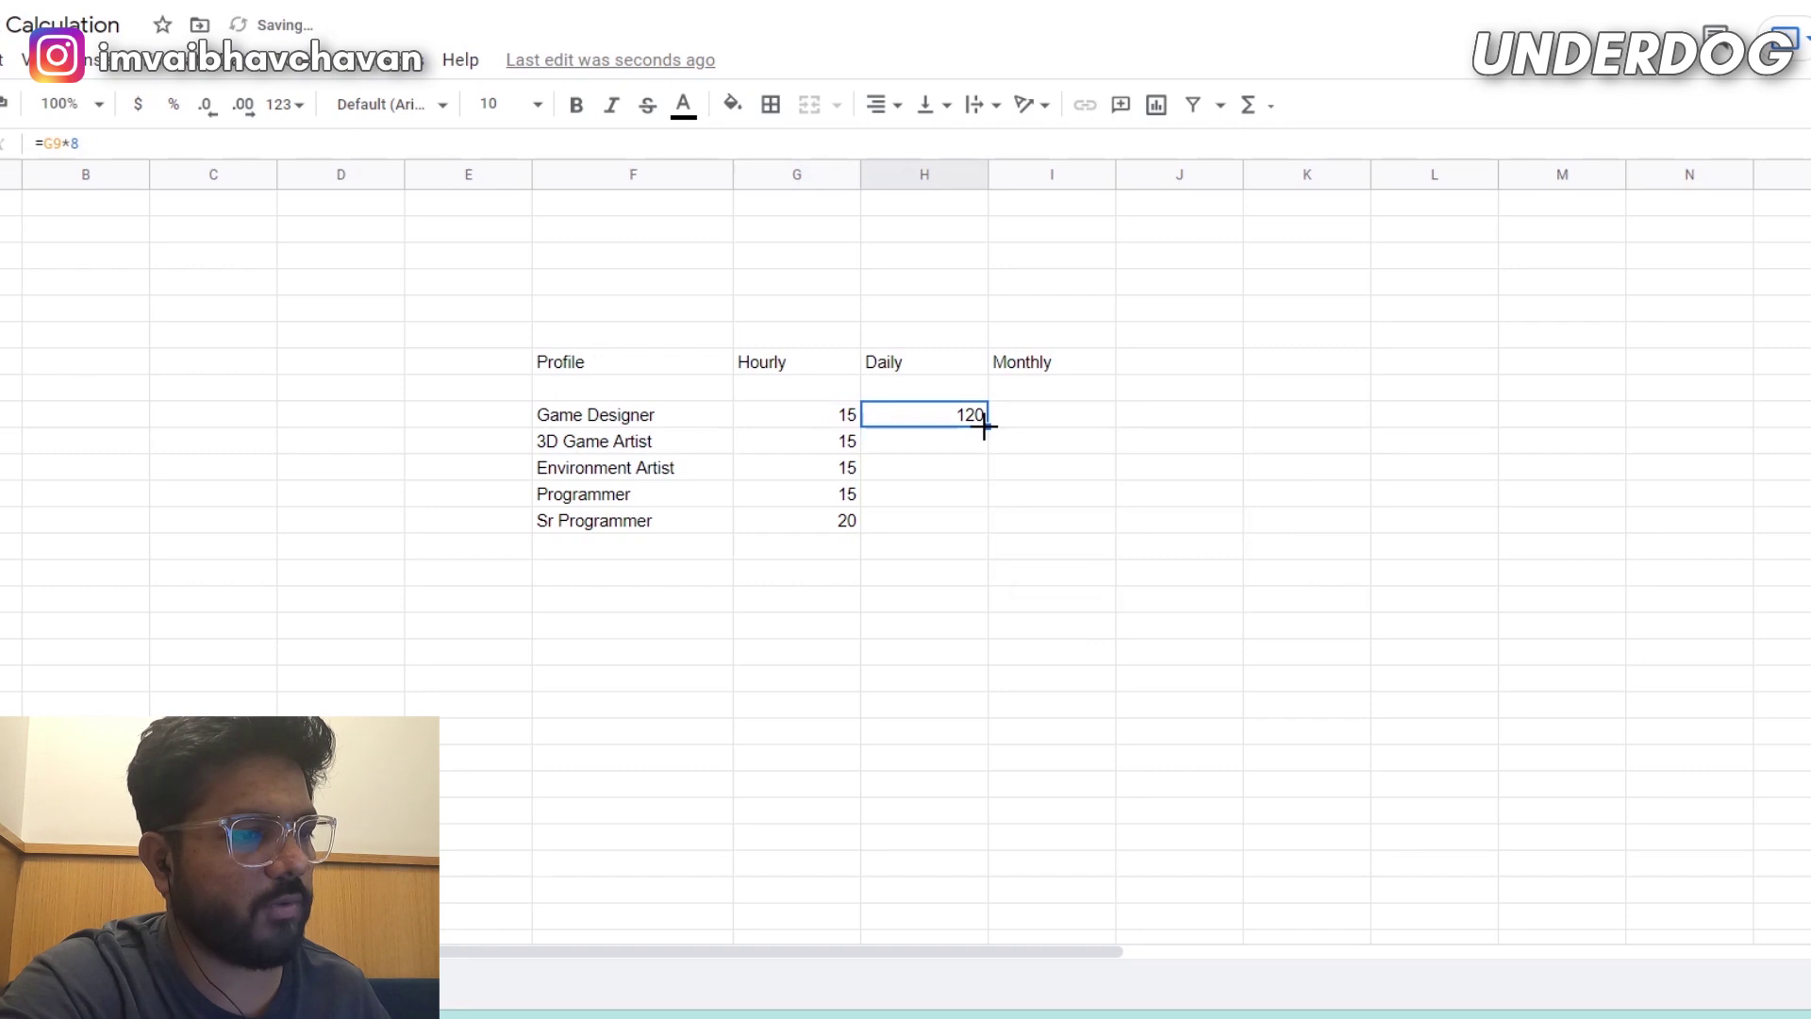
left_click_drag(983, 427, 982, 525)
left_click(1016, 581)
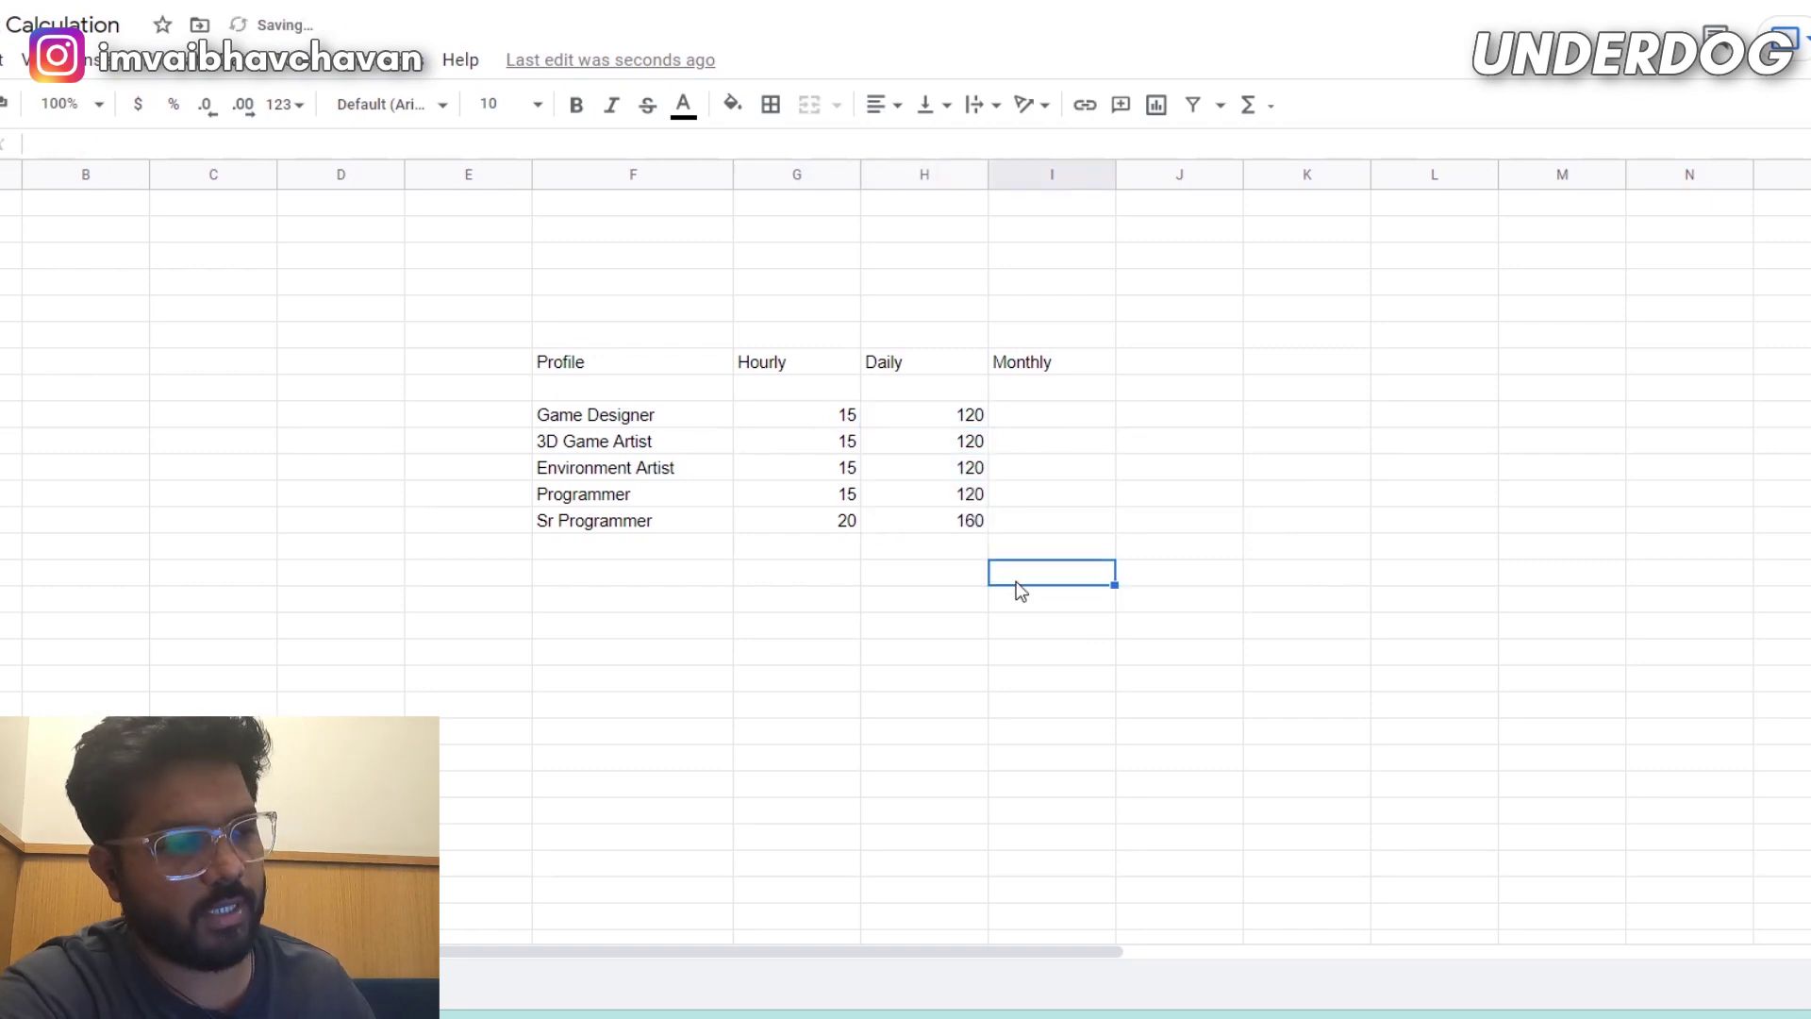
left_click(966, 526)
left_click(949, 573)
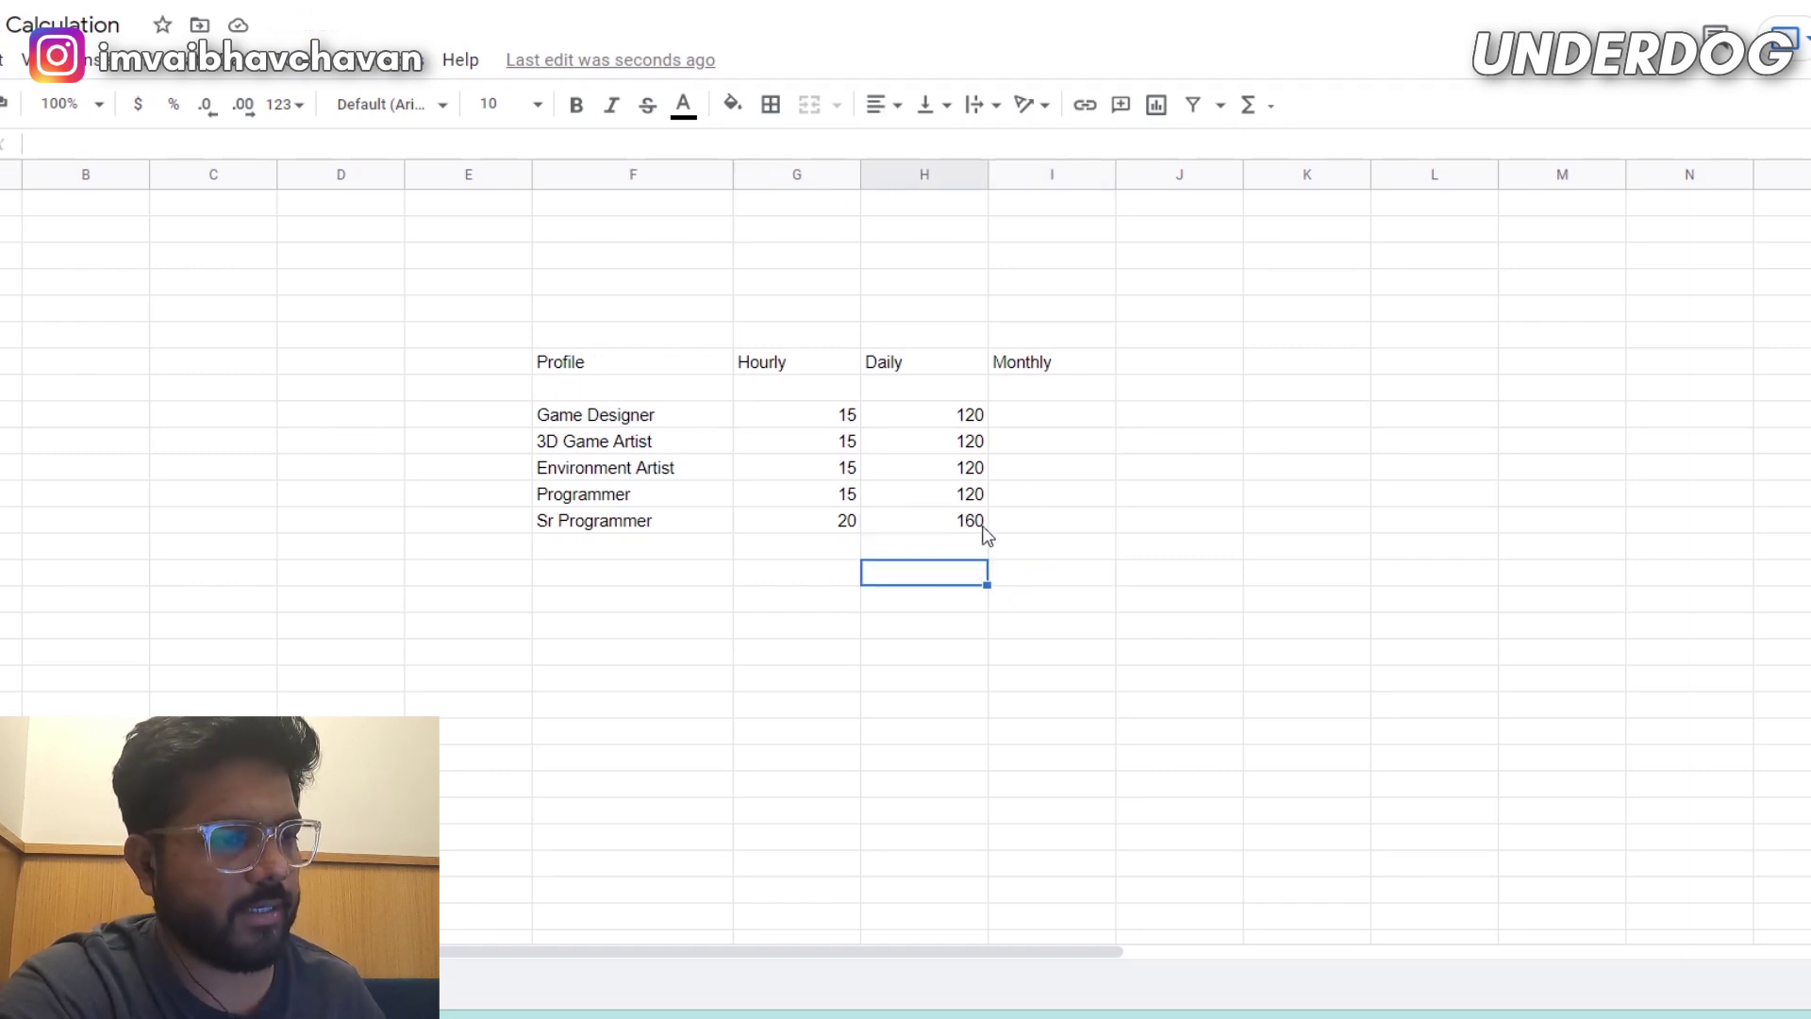
left_click(1038, 424)
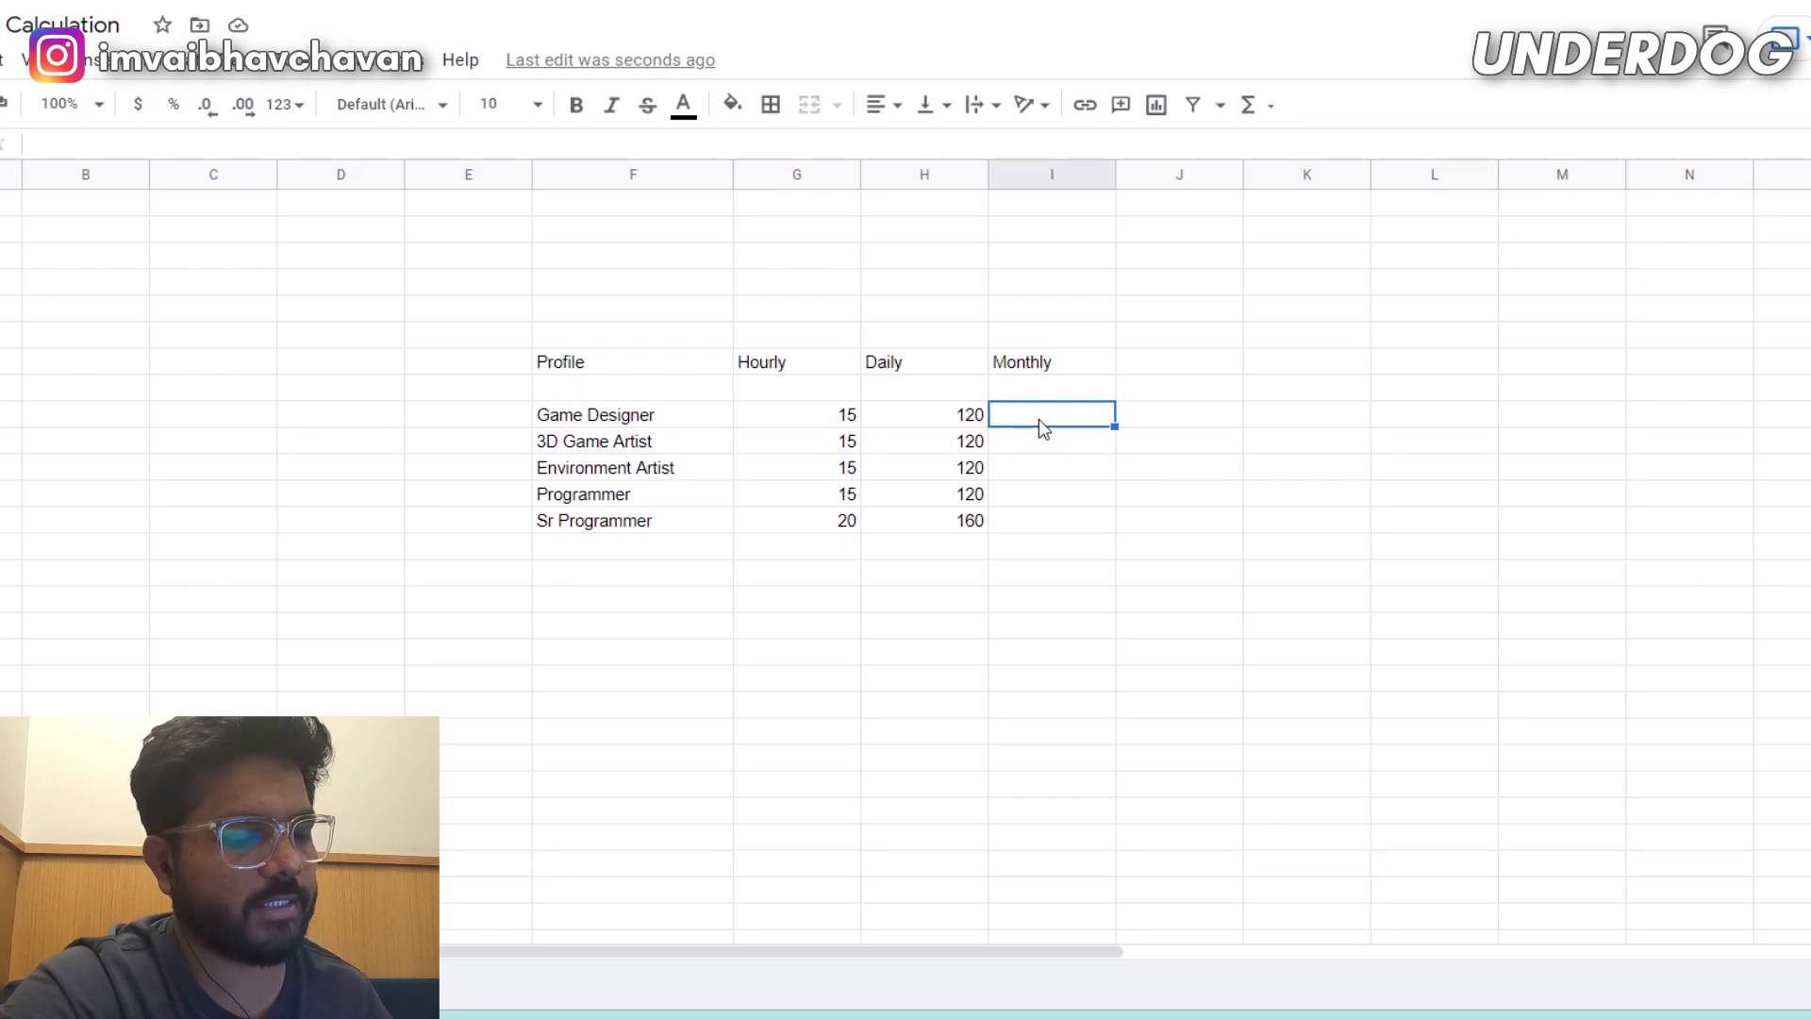
Enter =22*H9 as monthly pay and fill it down, giving 2640 and 3520.
type("=")
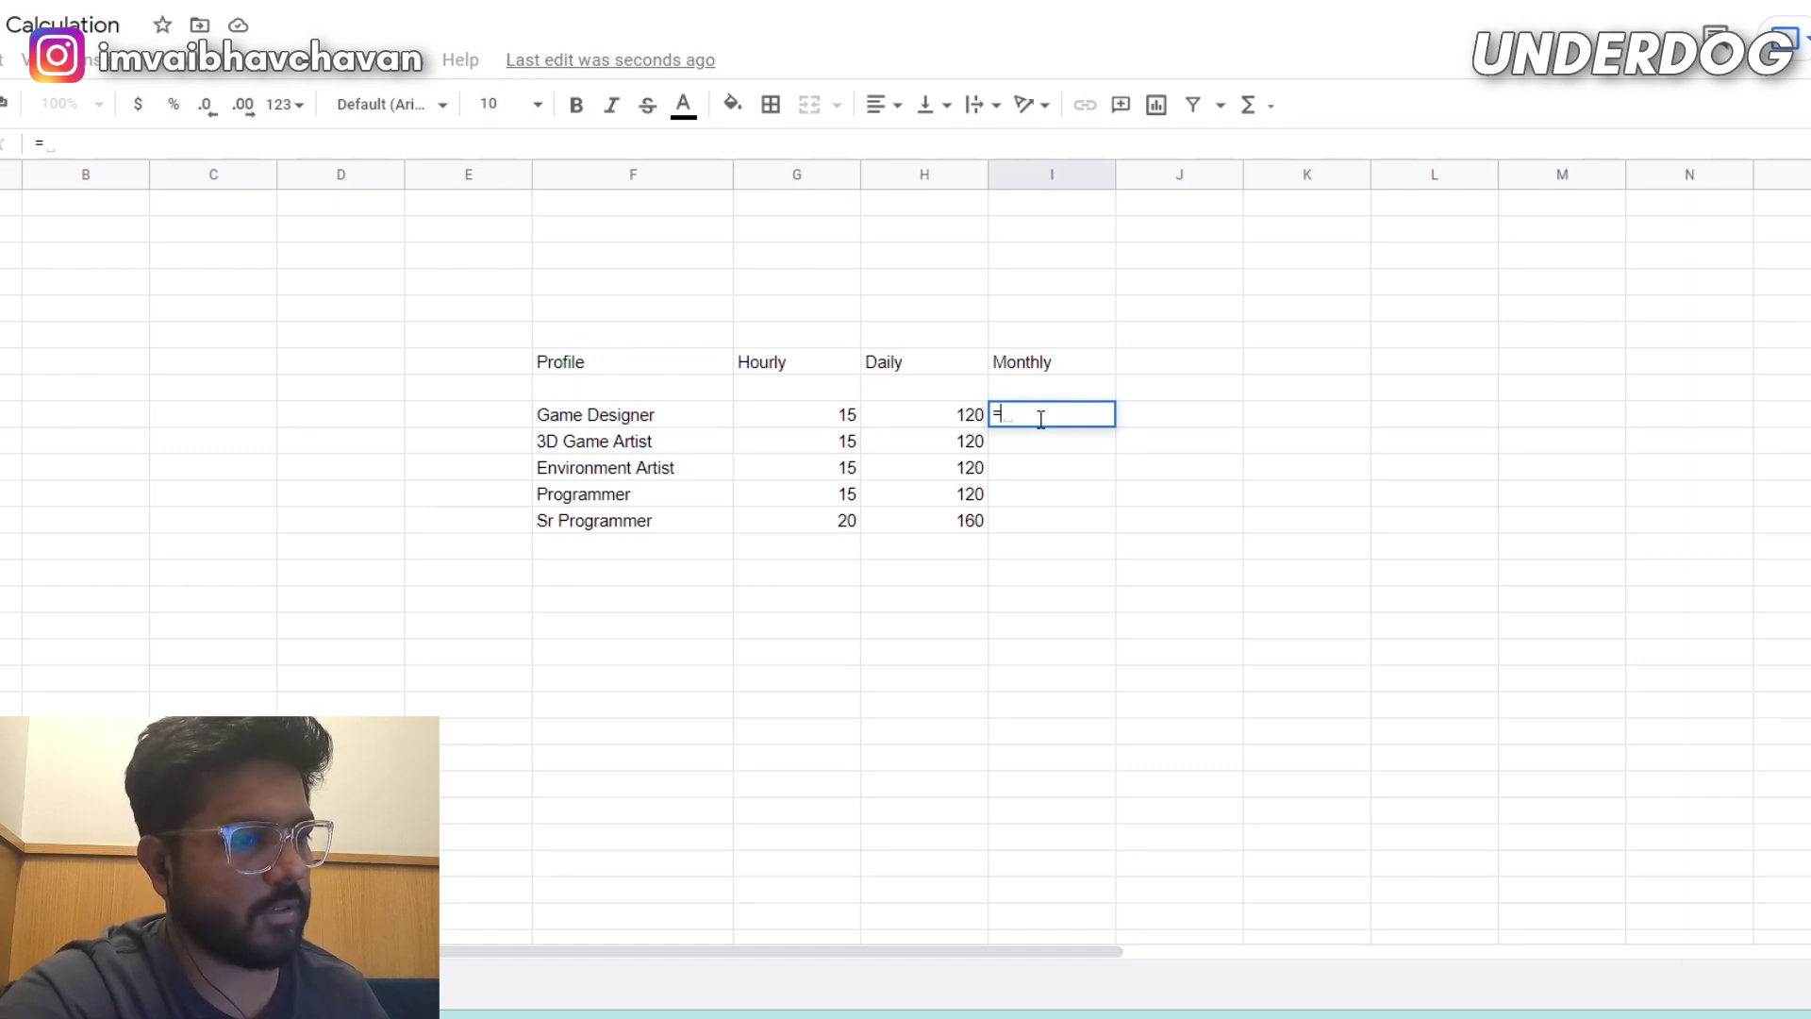
type("22")
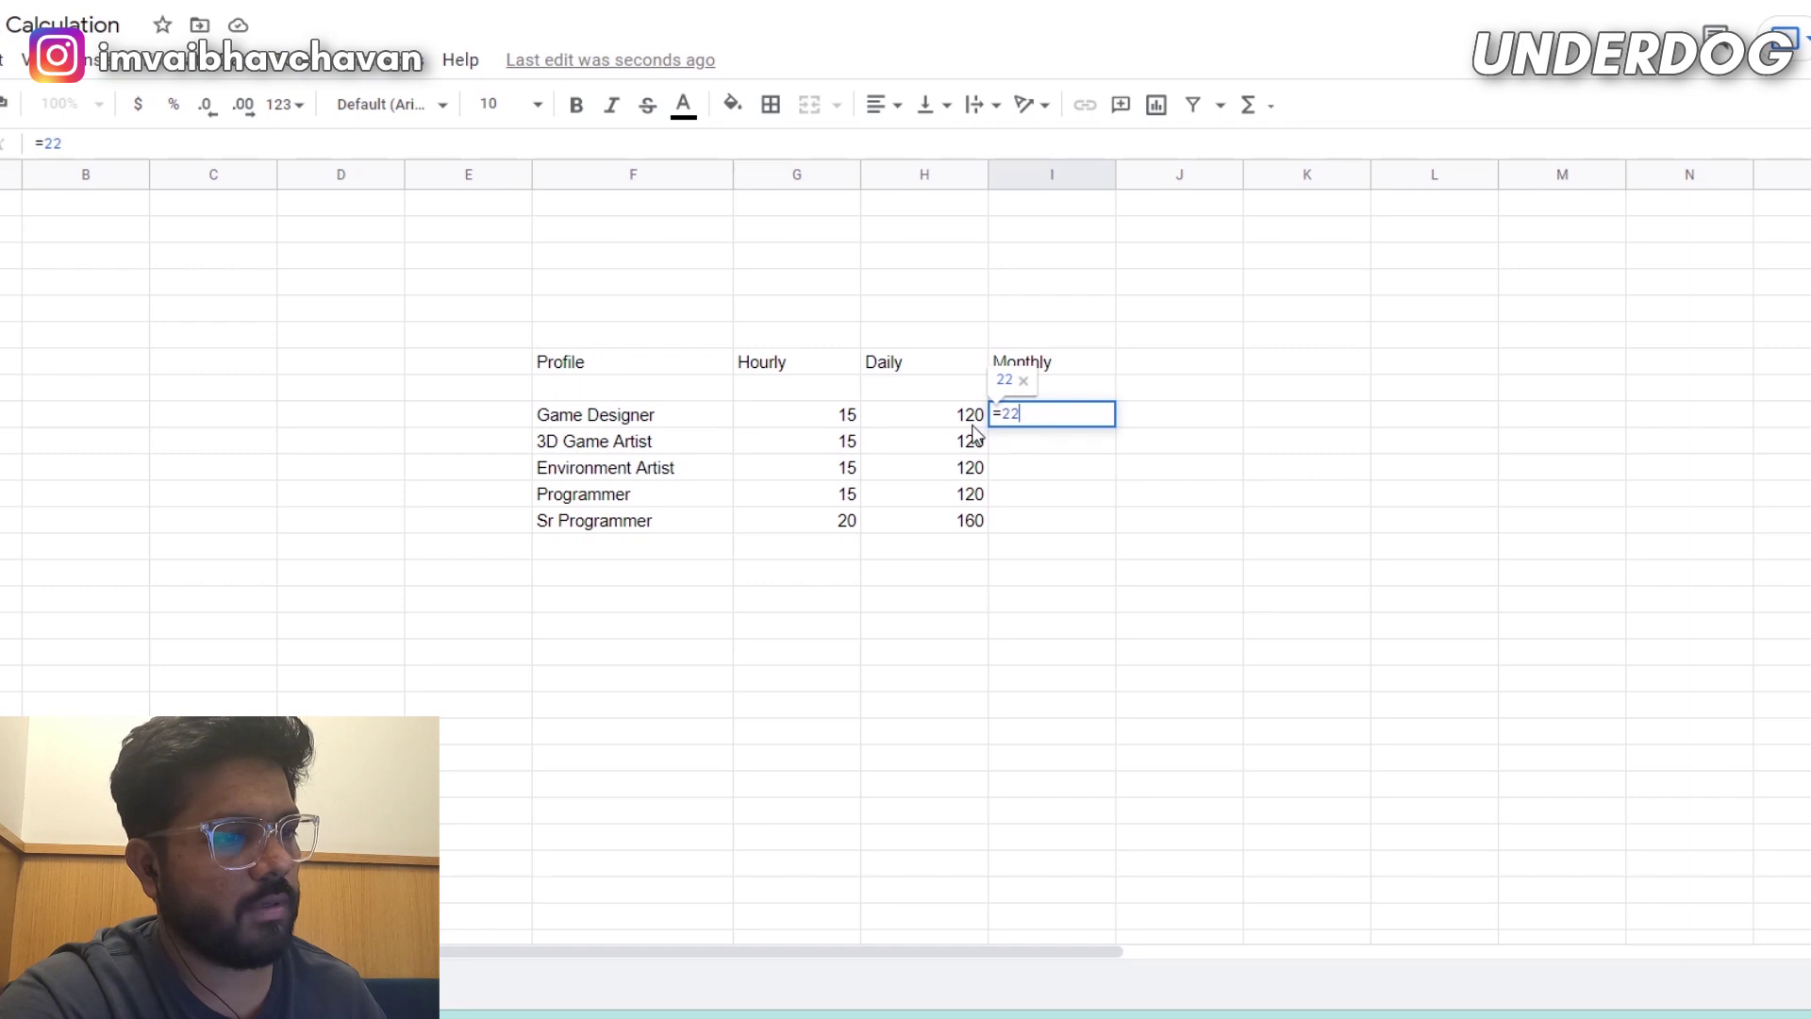
type("*")
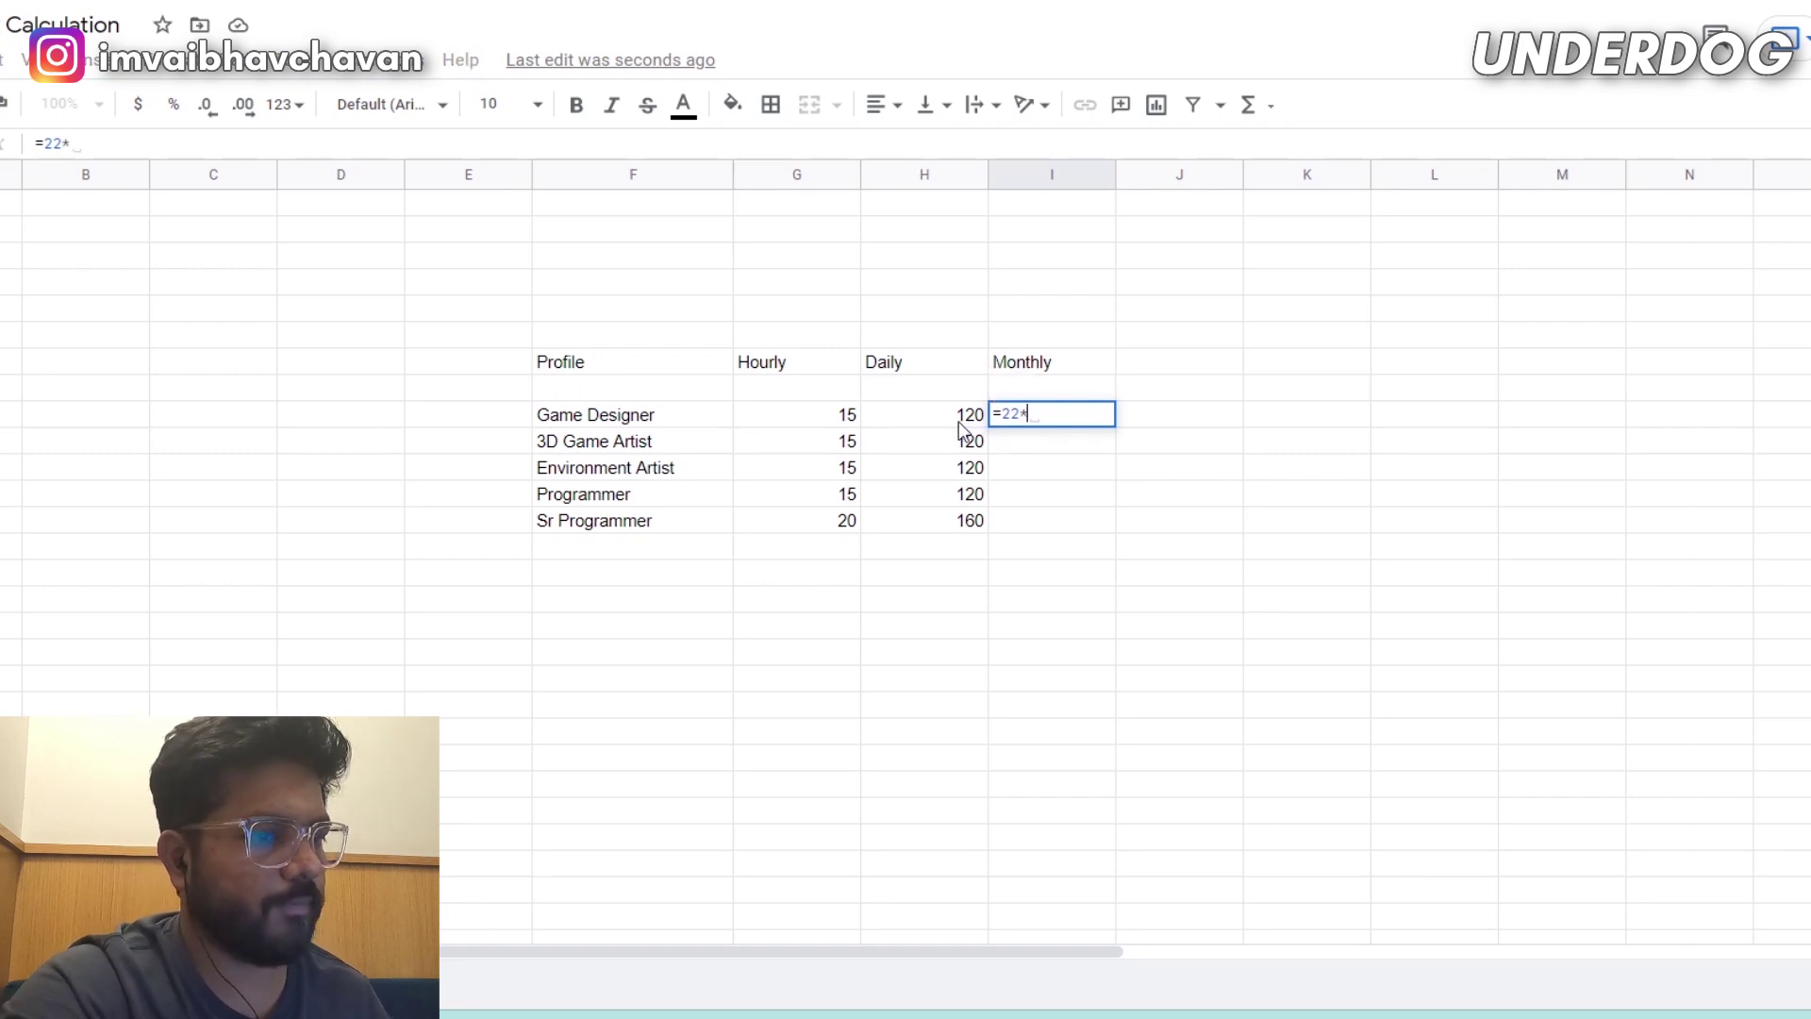
left_click(958, 421)
key("Return")
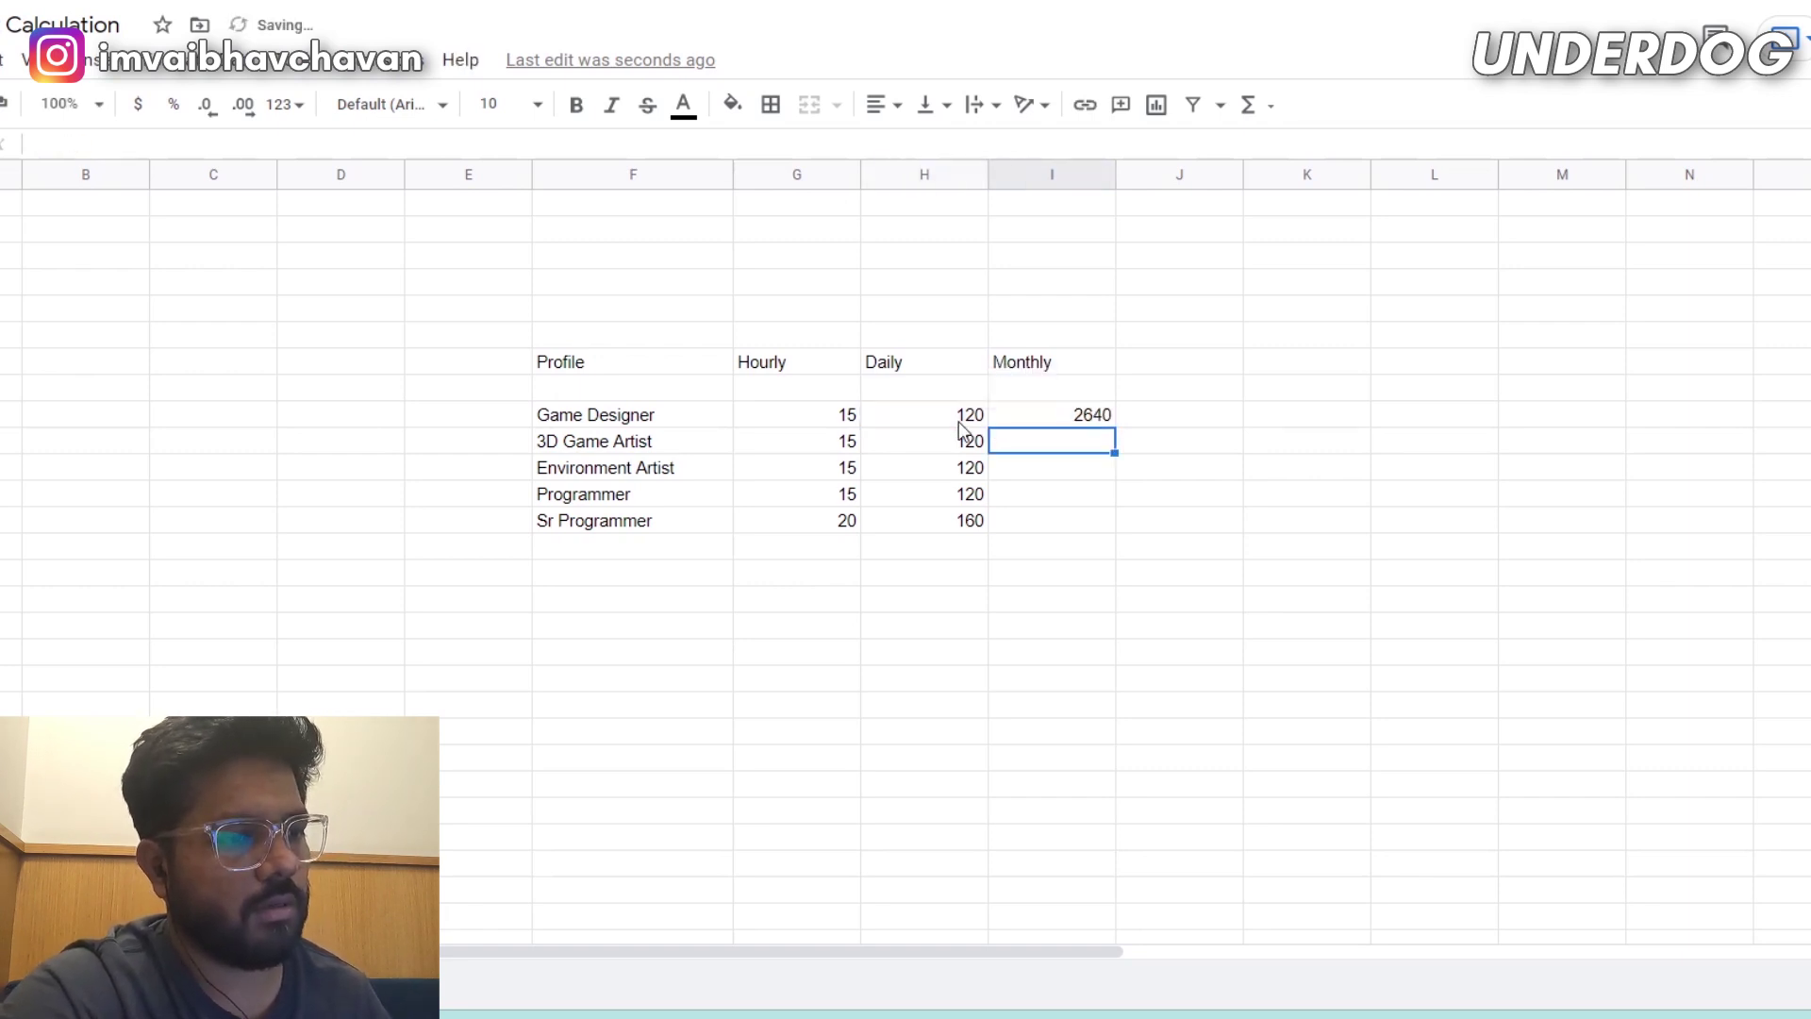
left_click(1104, 421)
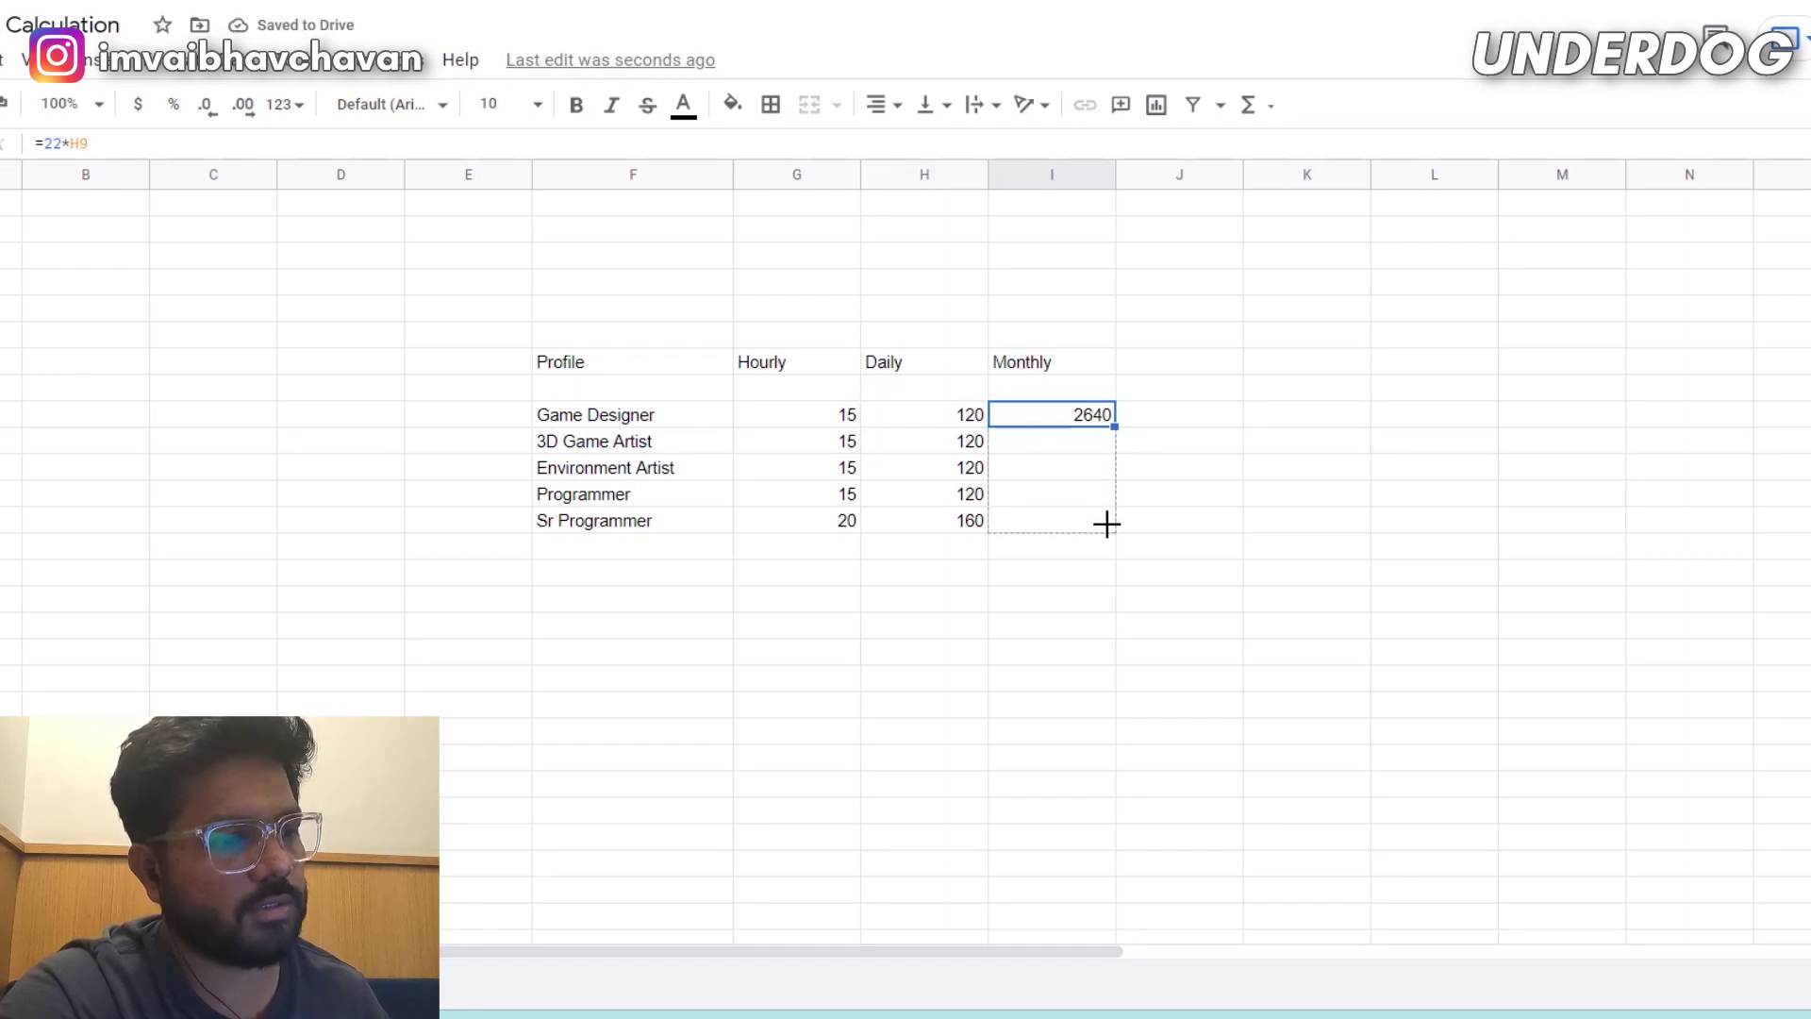
left_click_drag(1114, 450, 1103, 522)
left_click(1140, 593)
left_click(1084, 598)
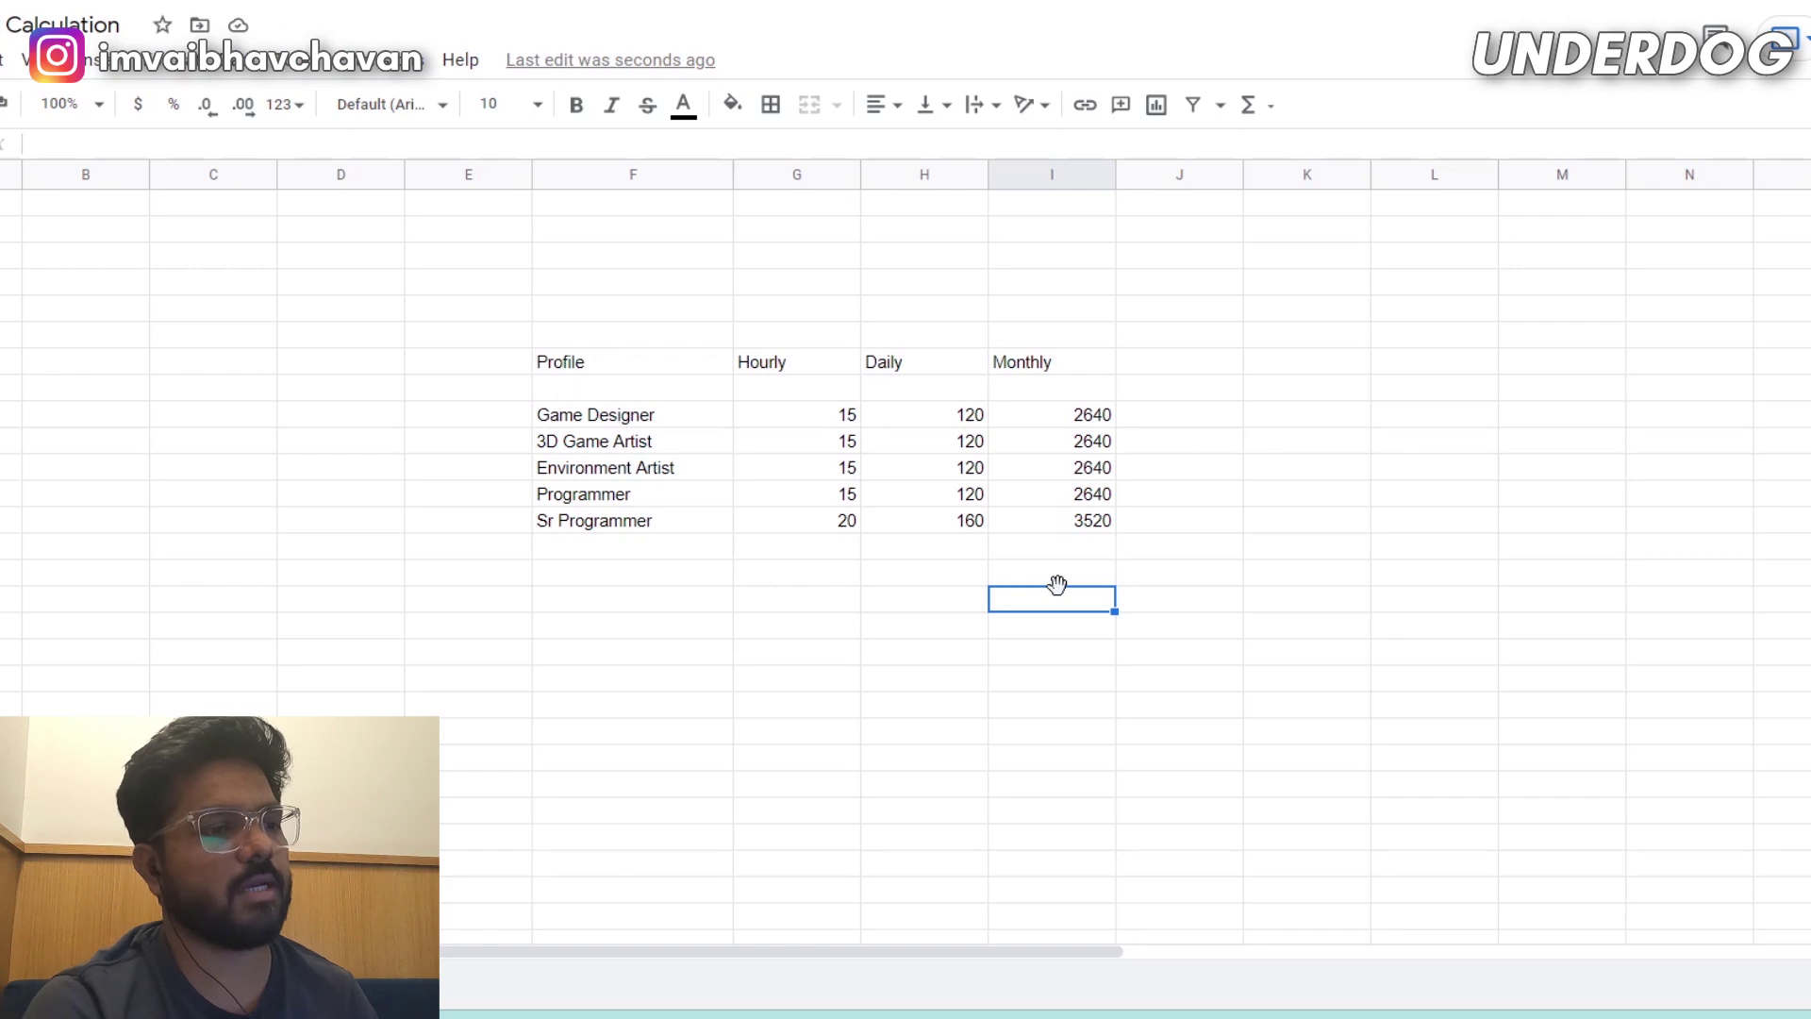
right_click(1045, 523)
Review Game Designer's hourly, daily and monthly values and the Monthly column.
left_click(933, 559)
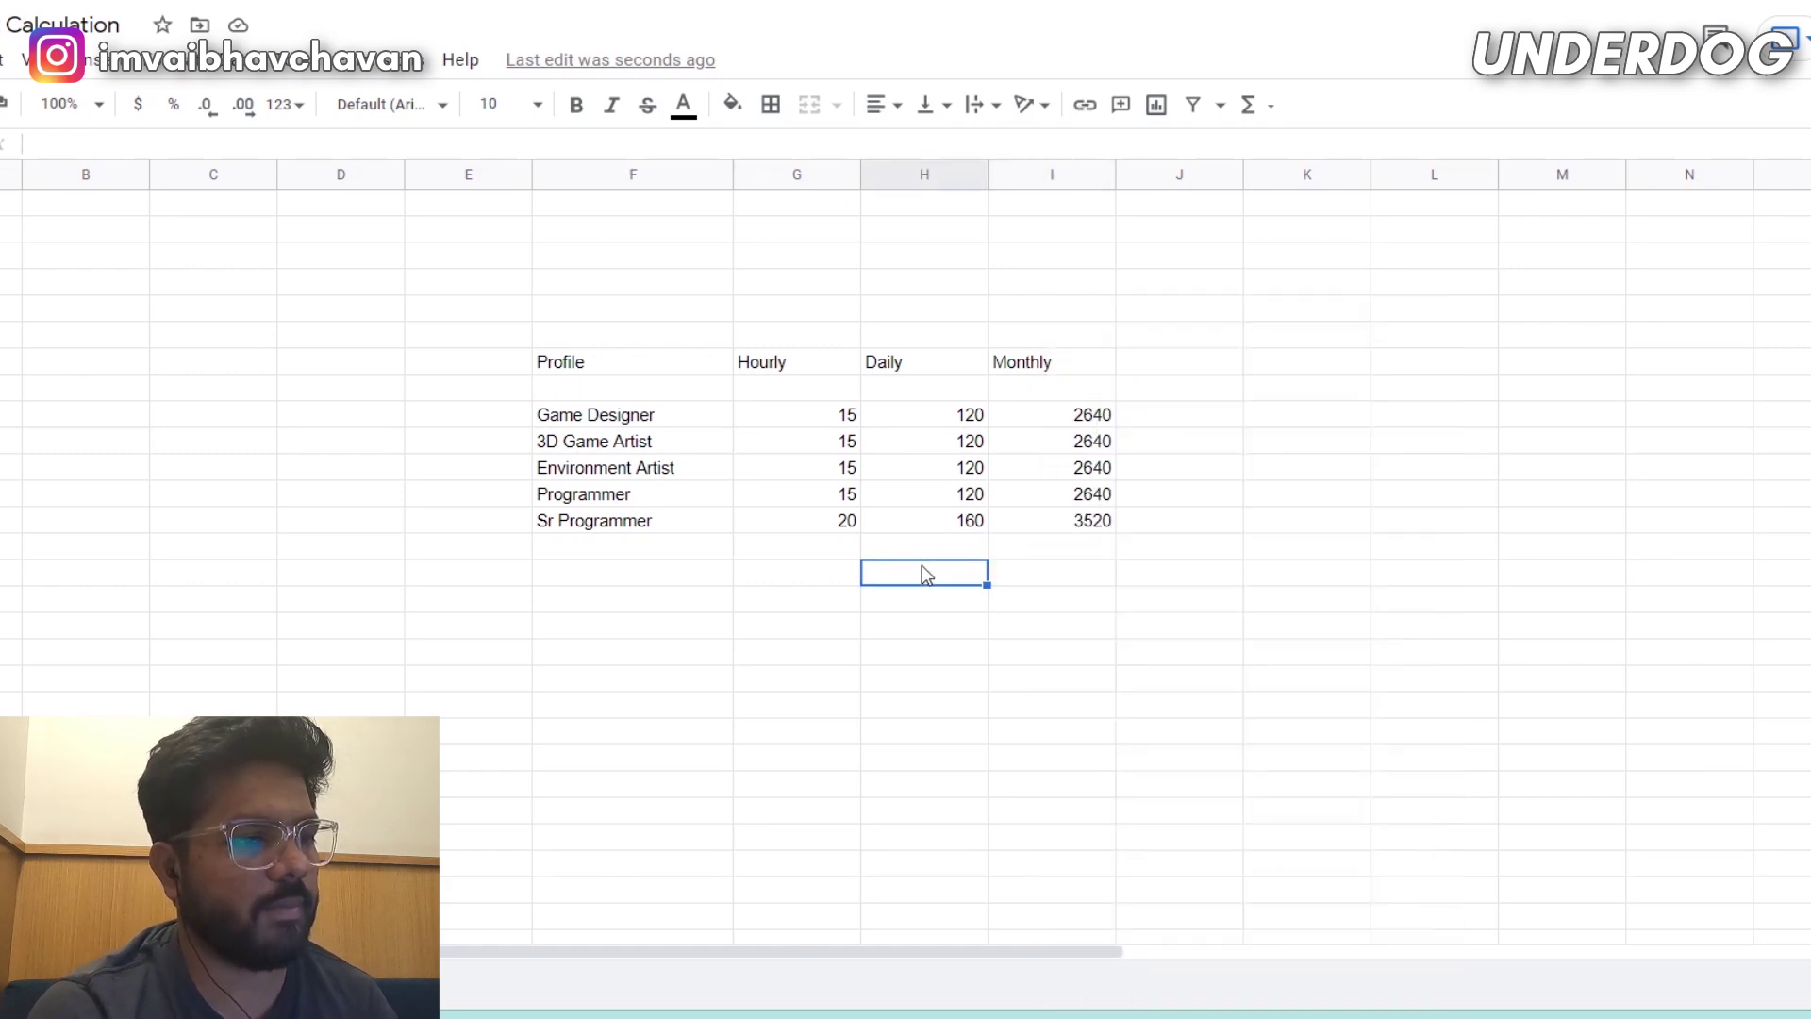
left_click(1091, 523)
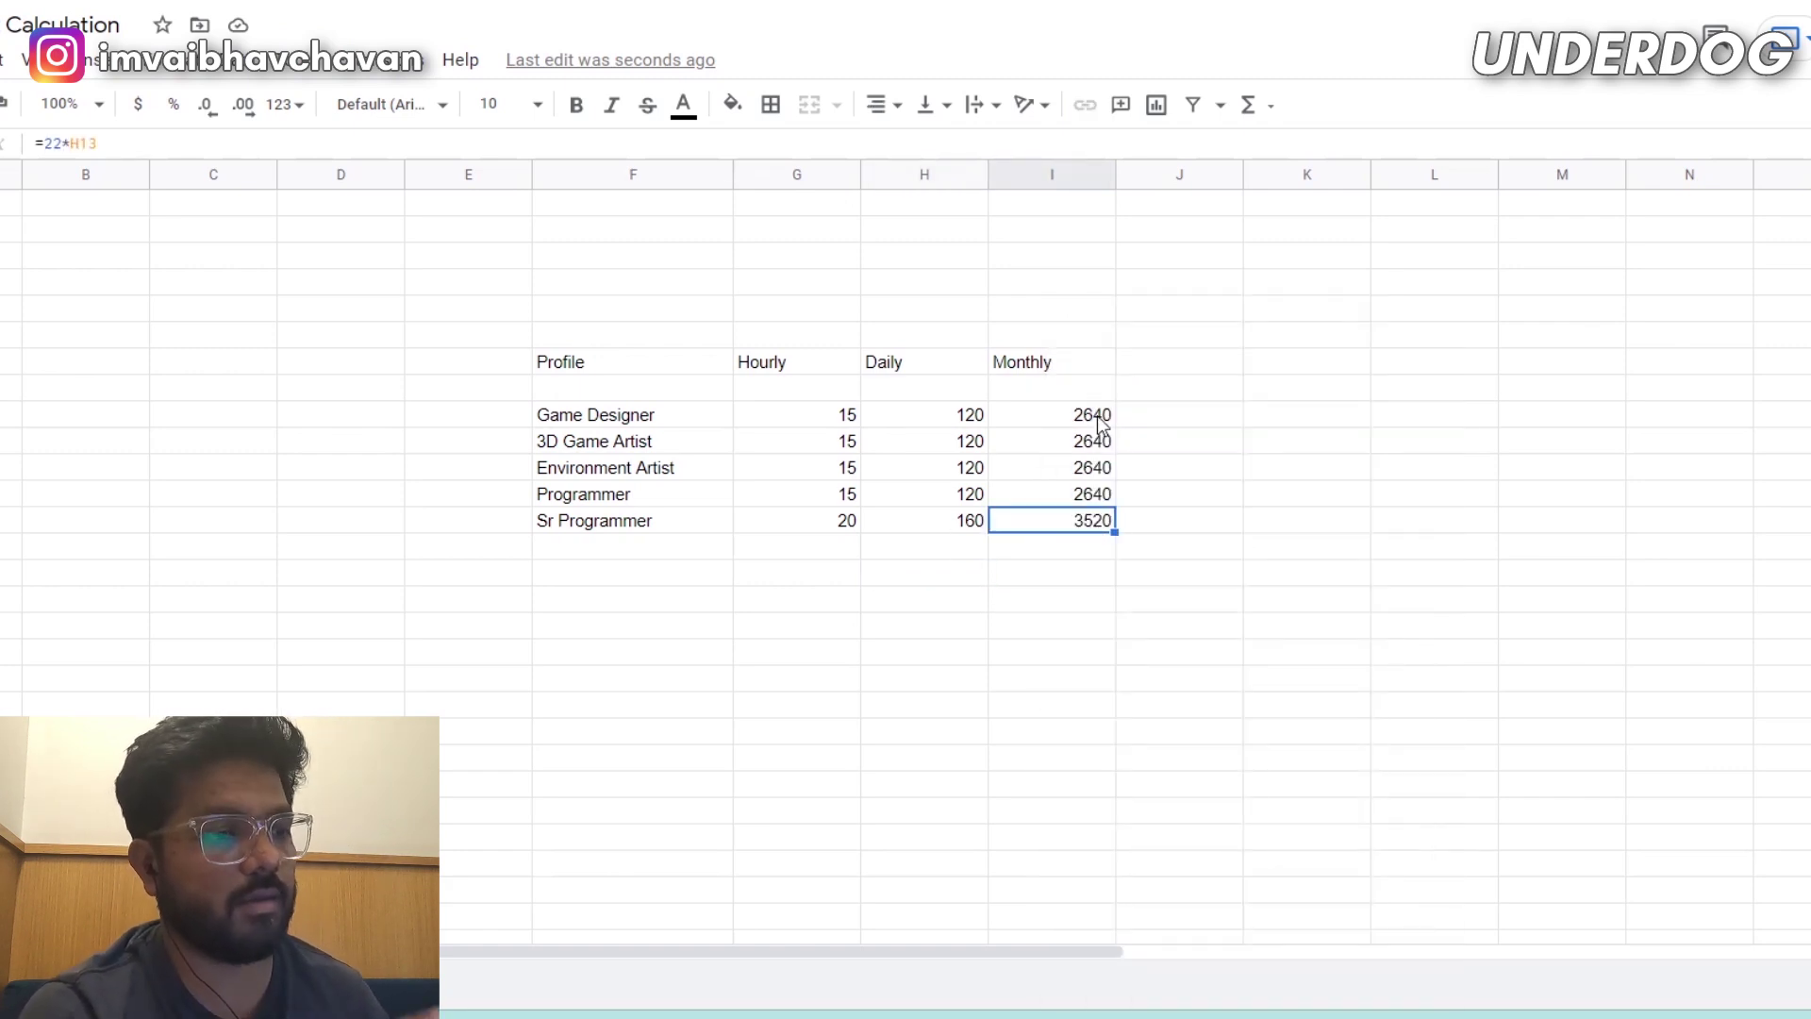
left_click(818, 416)
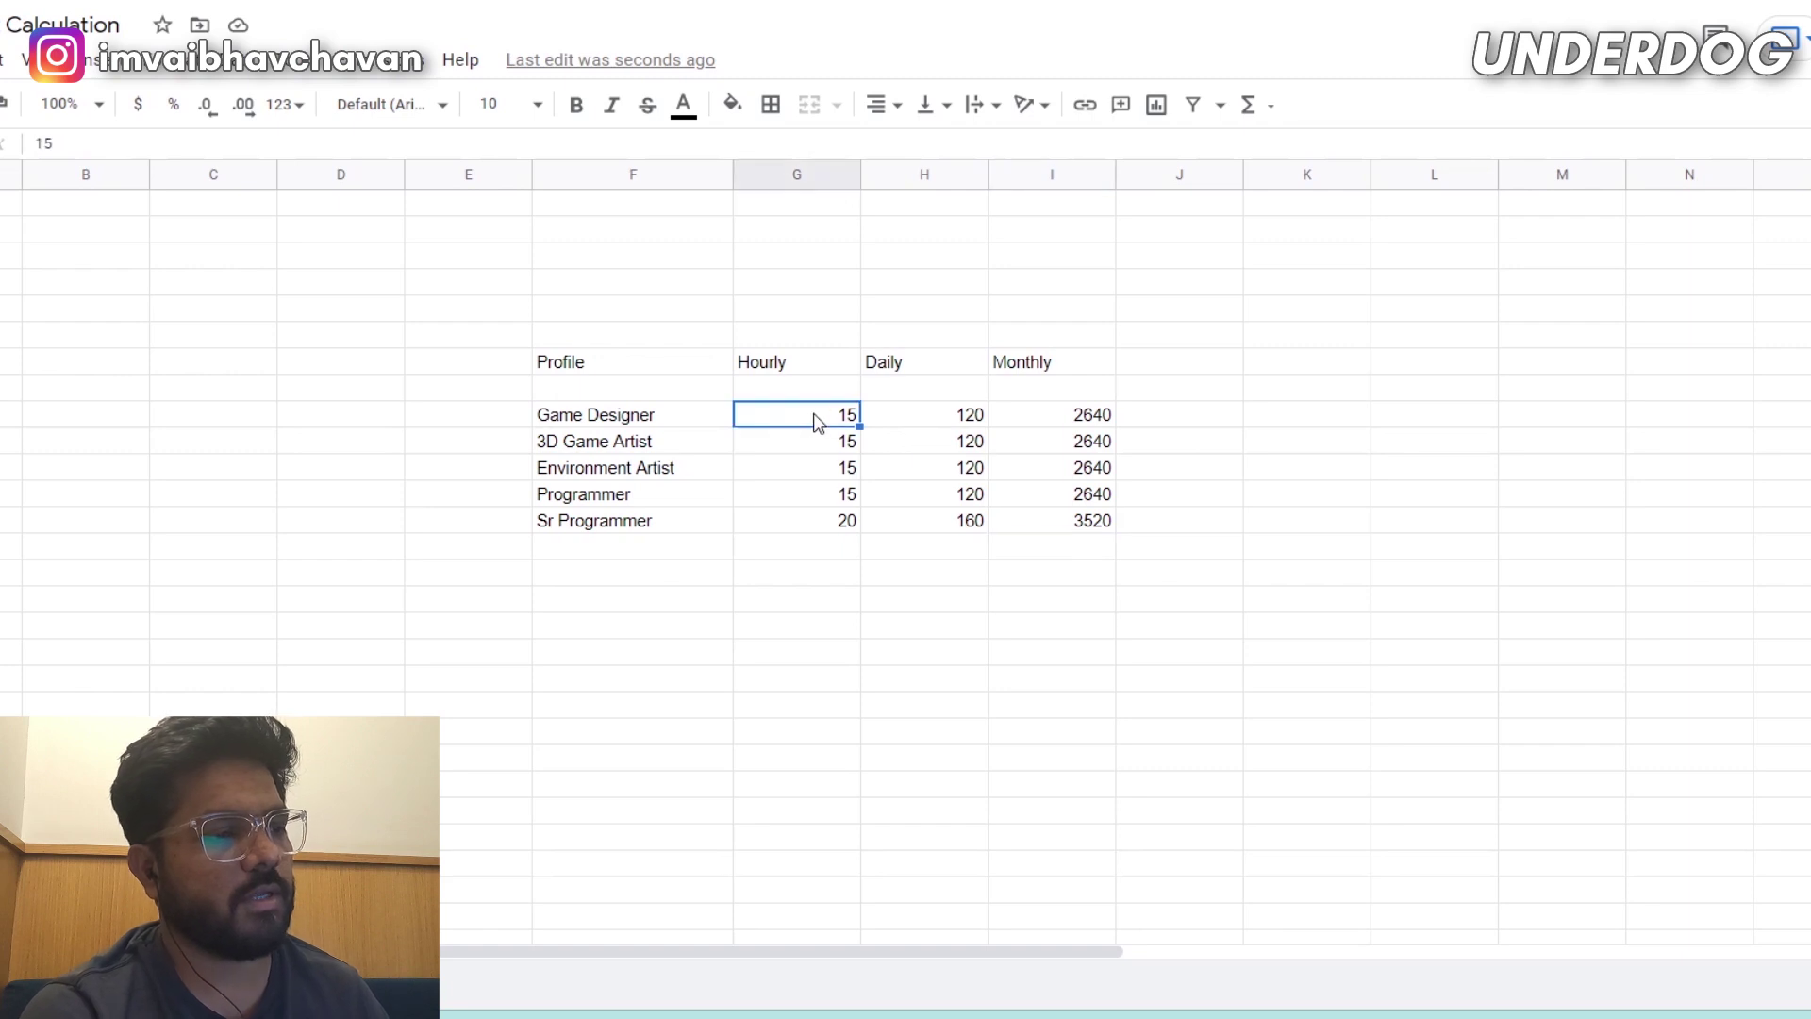
left_click(951, 422)
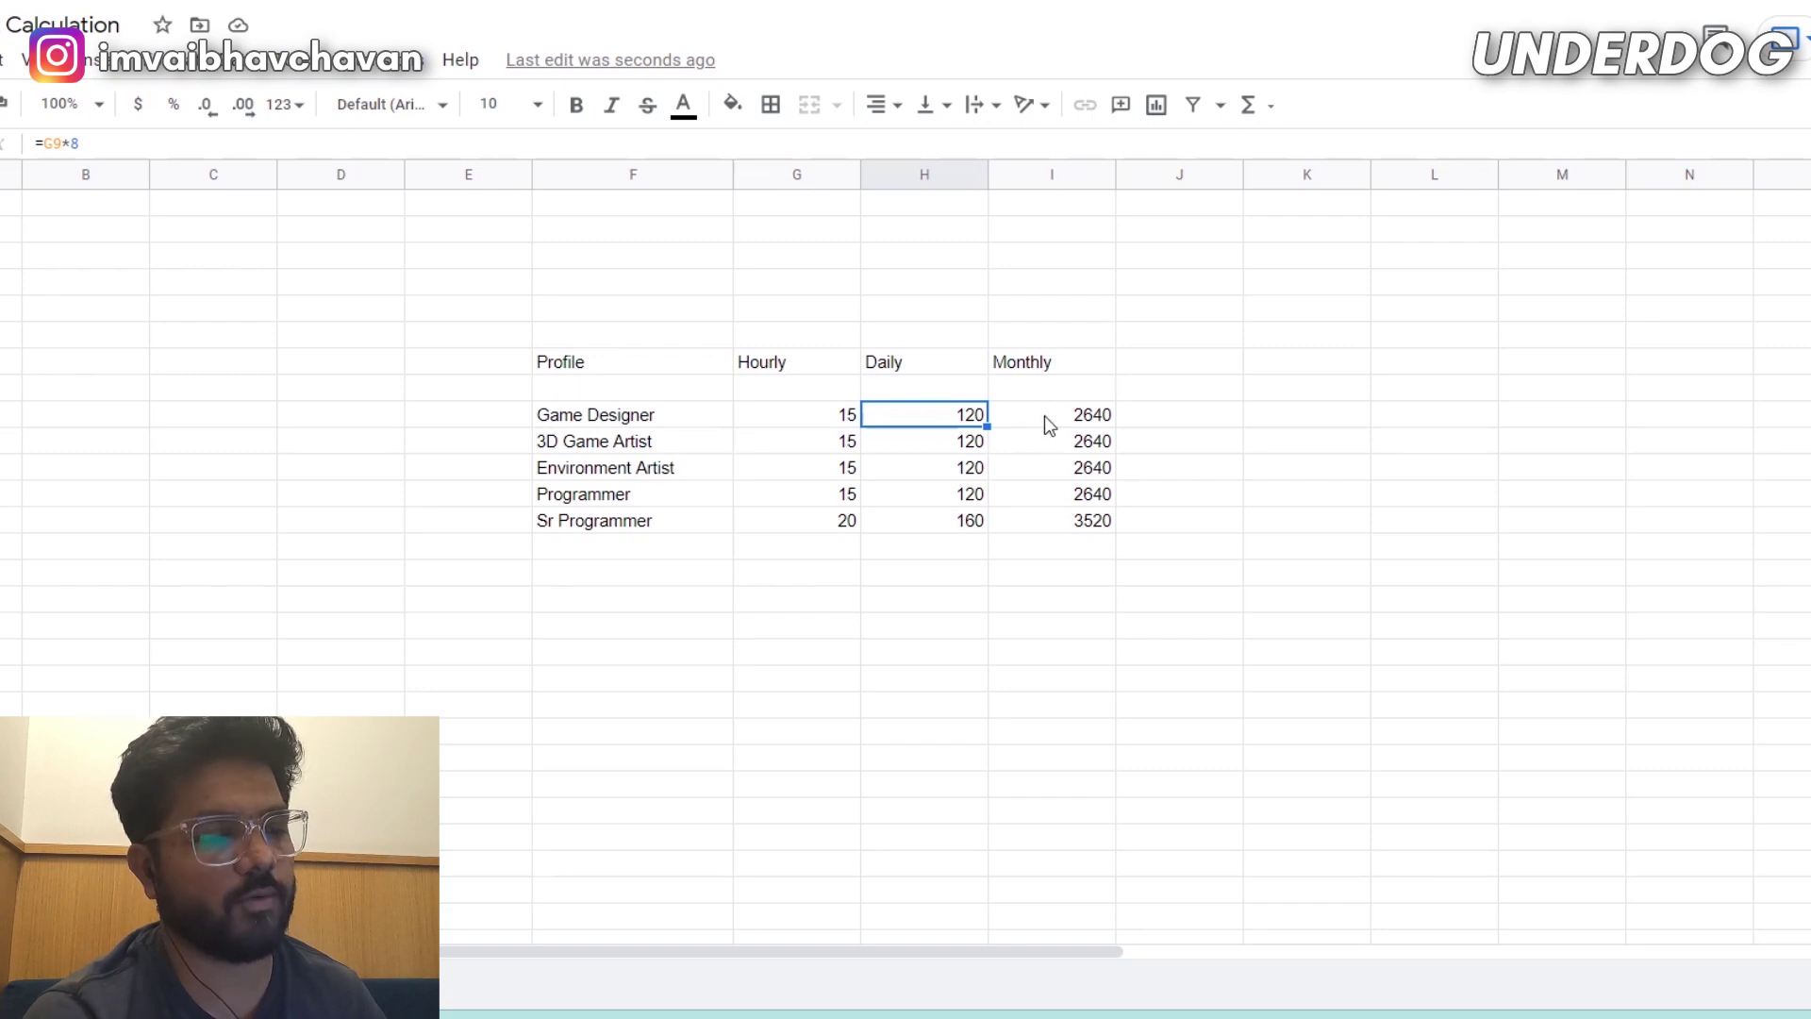
left_click(1109, 420)
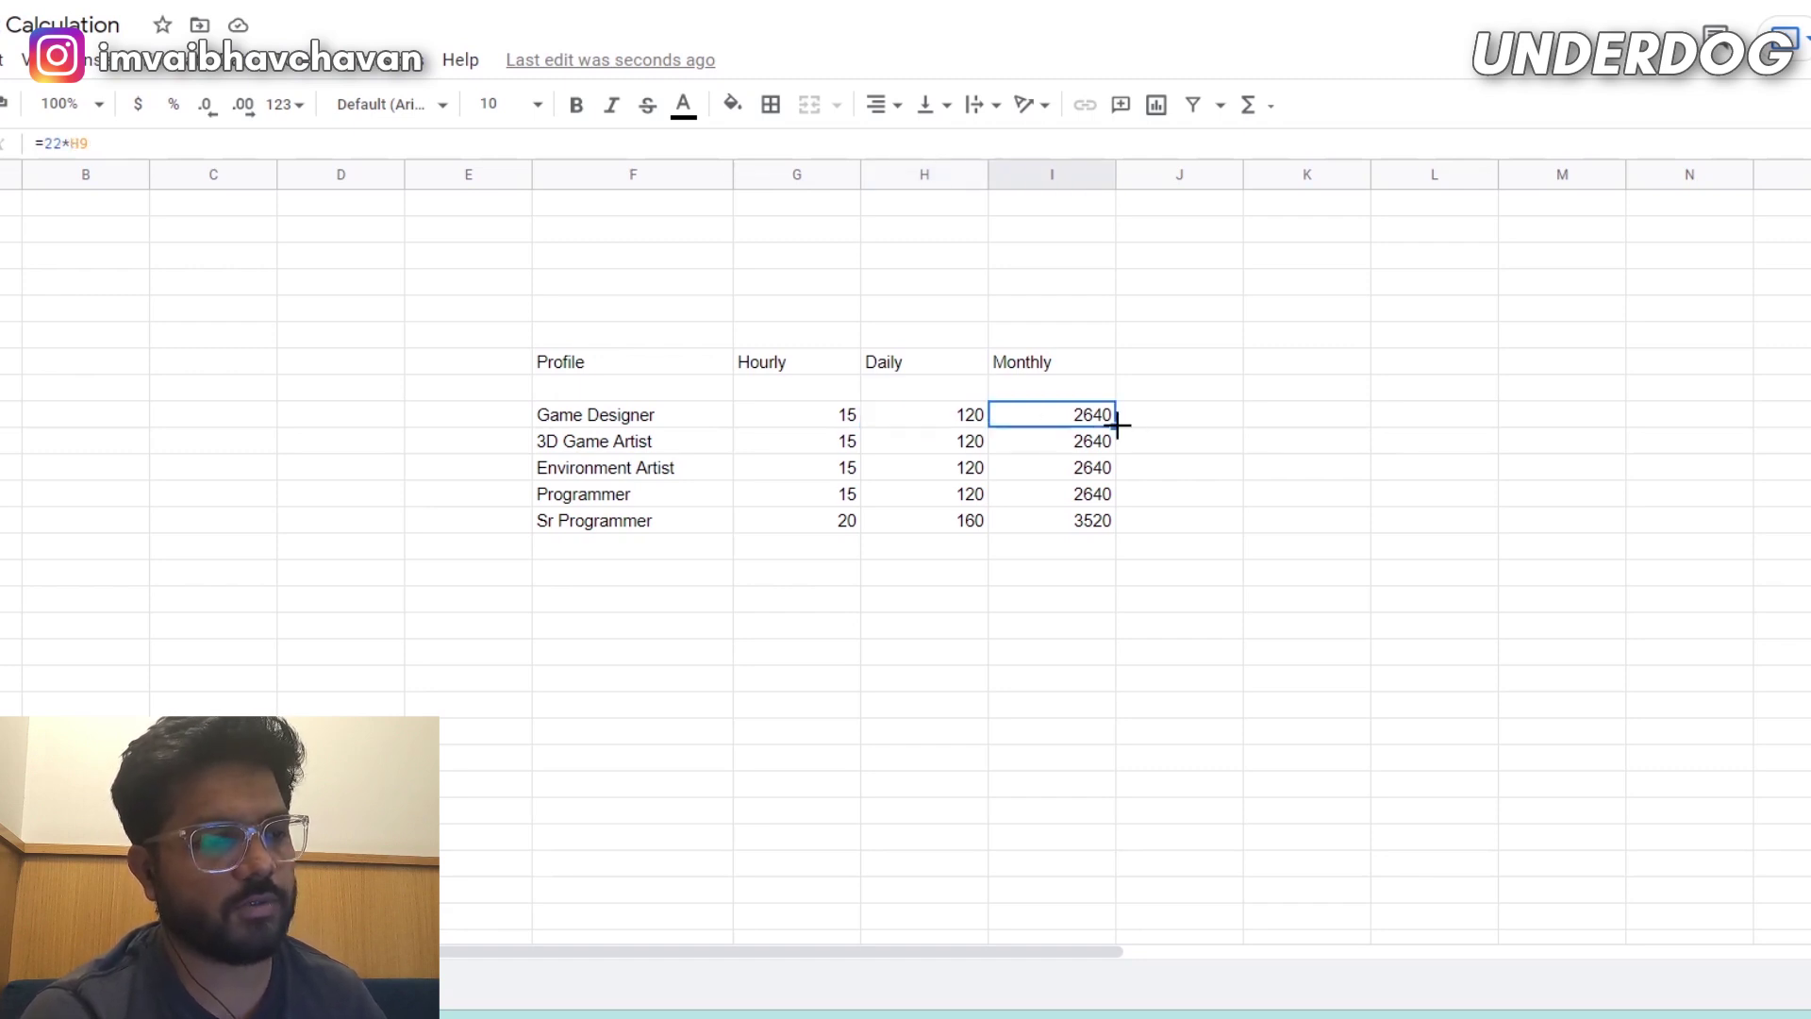
left_click(1066, 523, "shift")
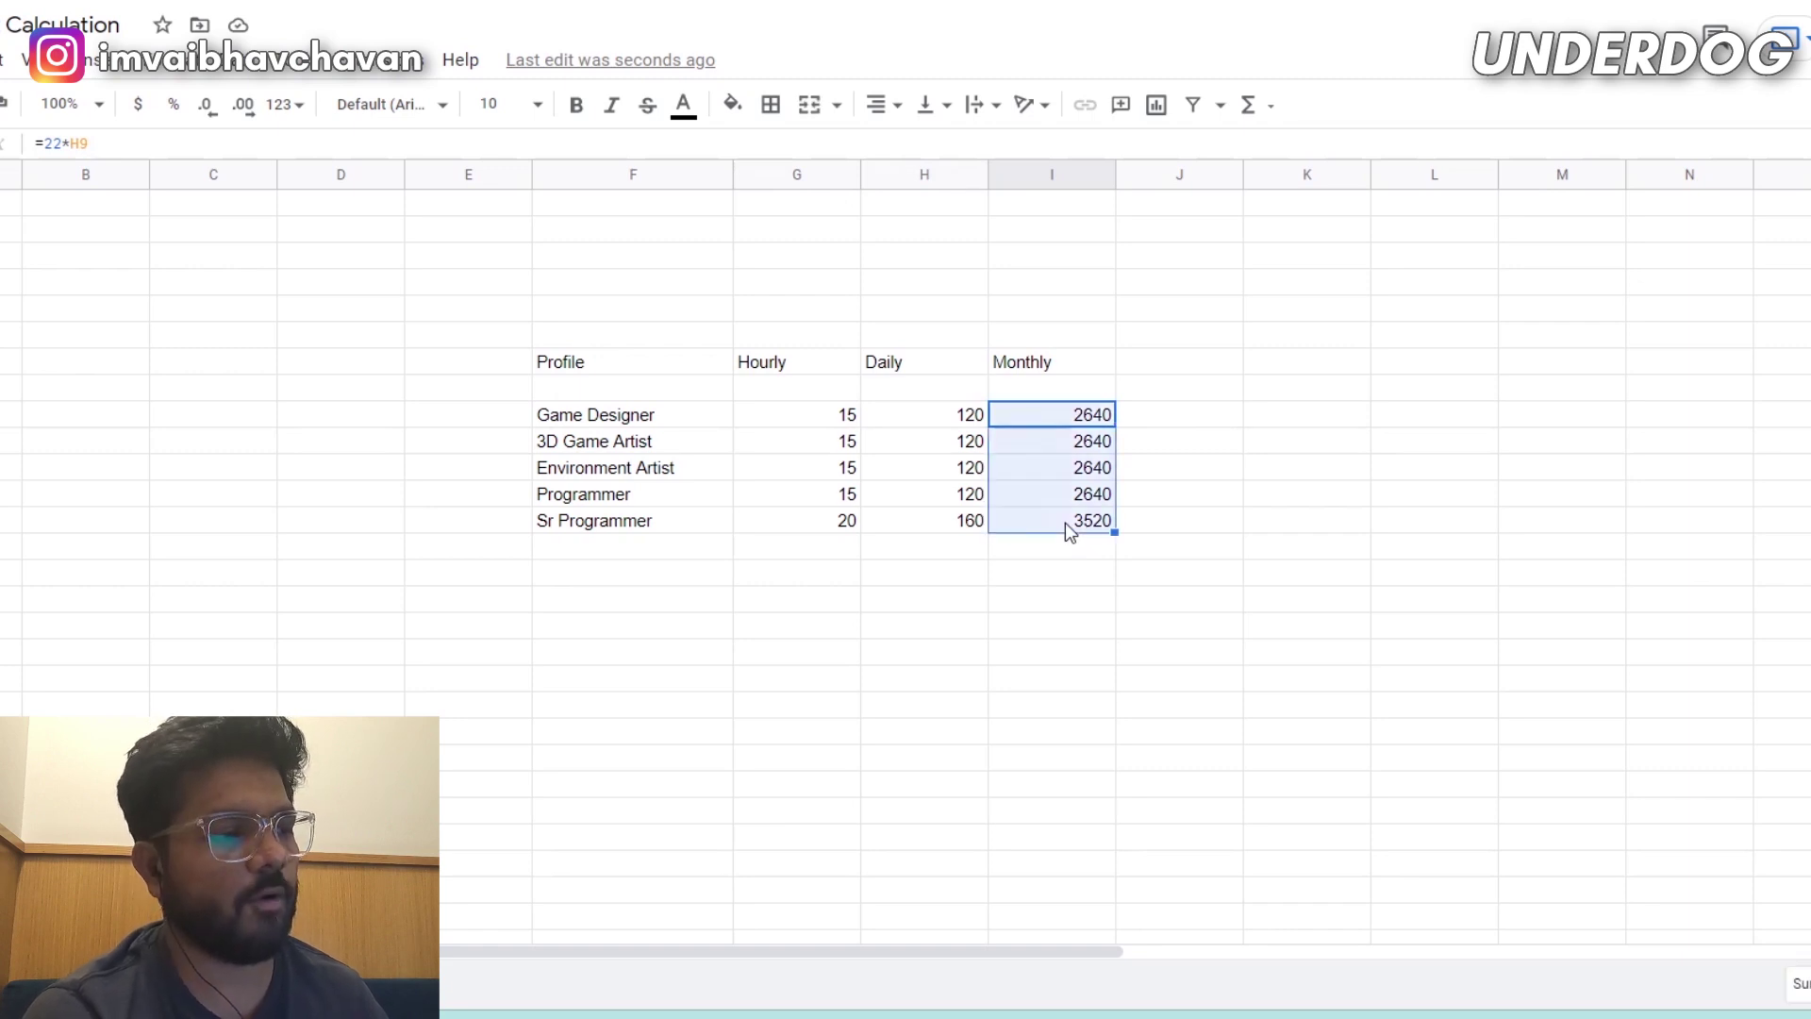
Enter =SUM(I8:I13) below the Monthly column for a total of 14080.
left_click(1079, 601)
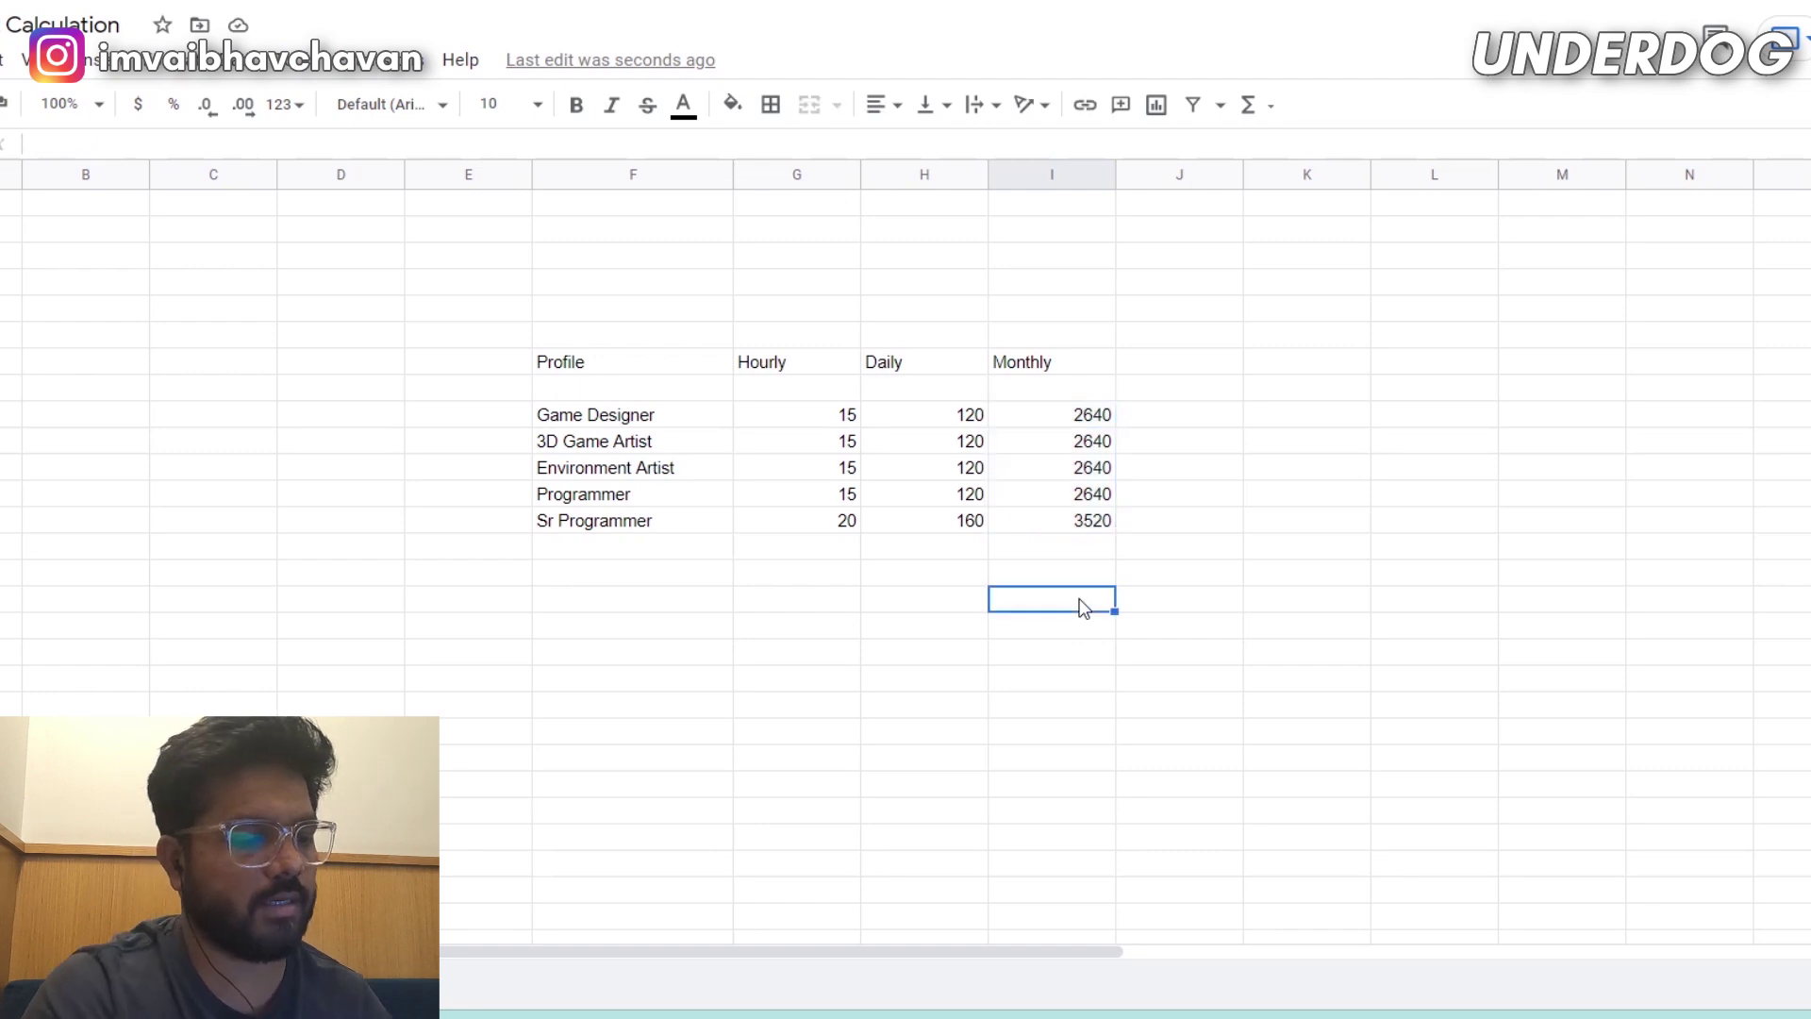
type("=")
key("Down")
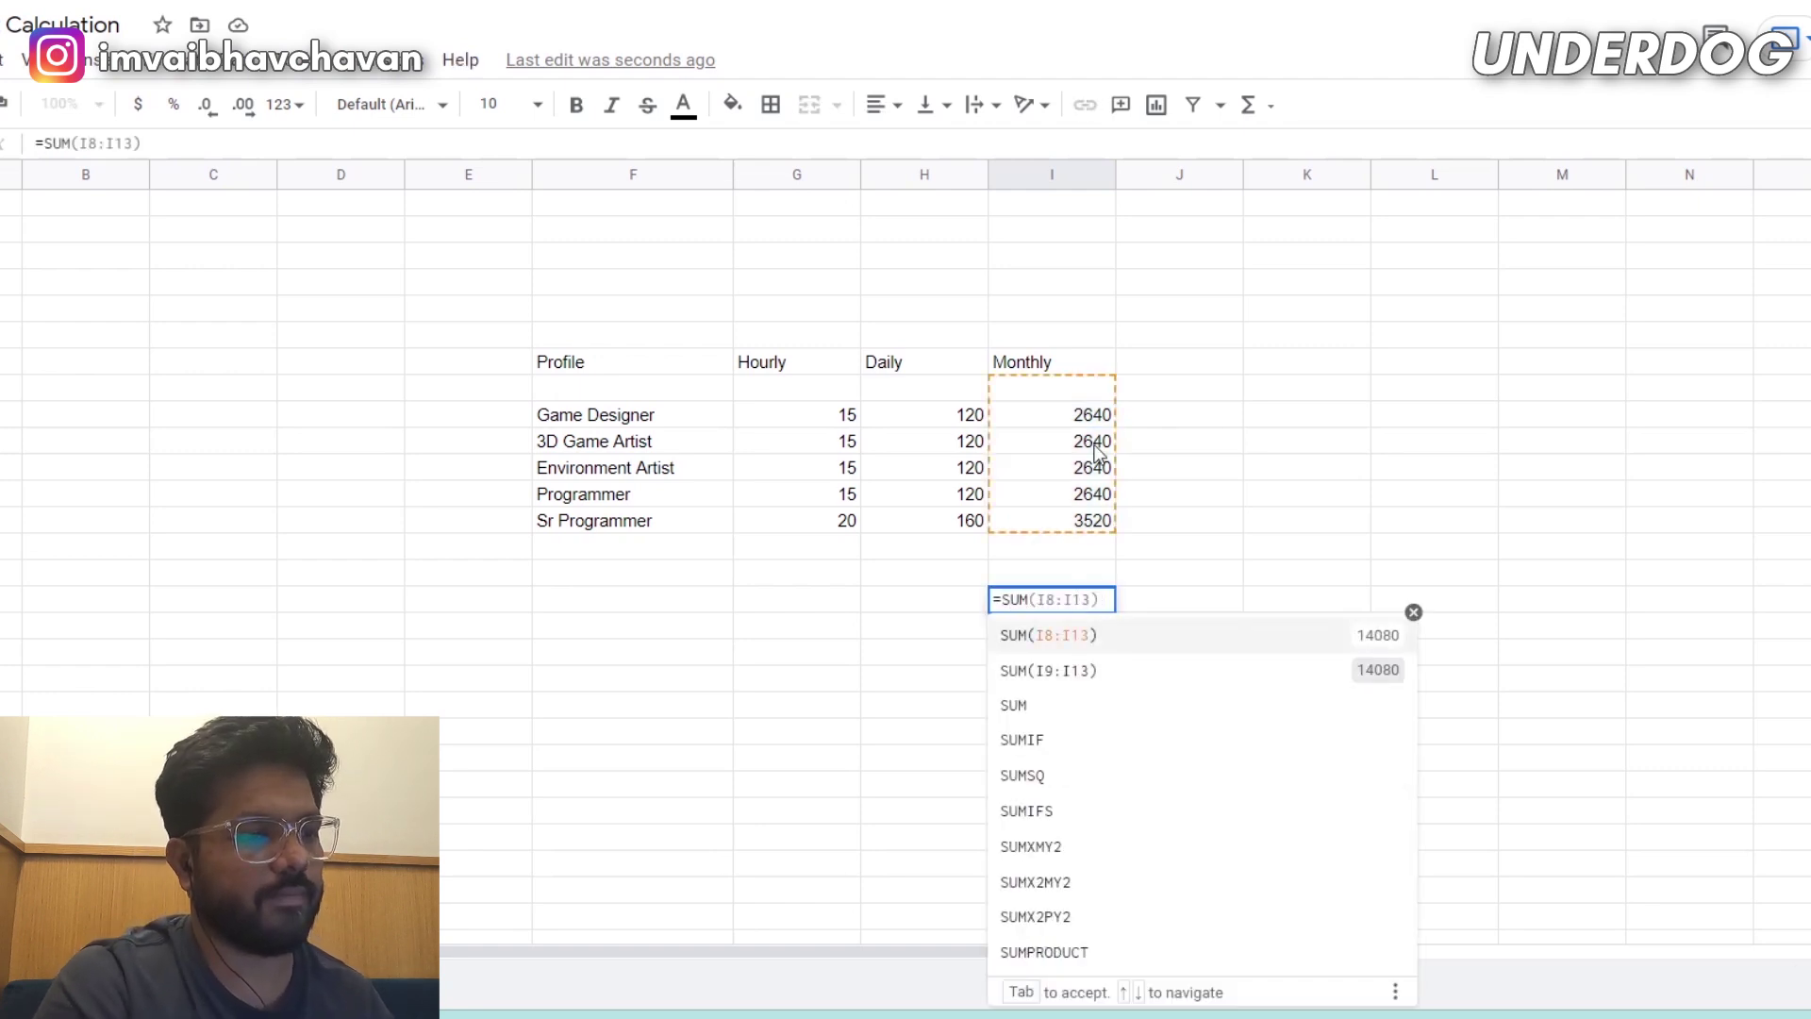
key("Tab")
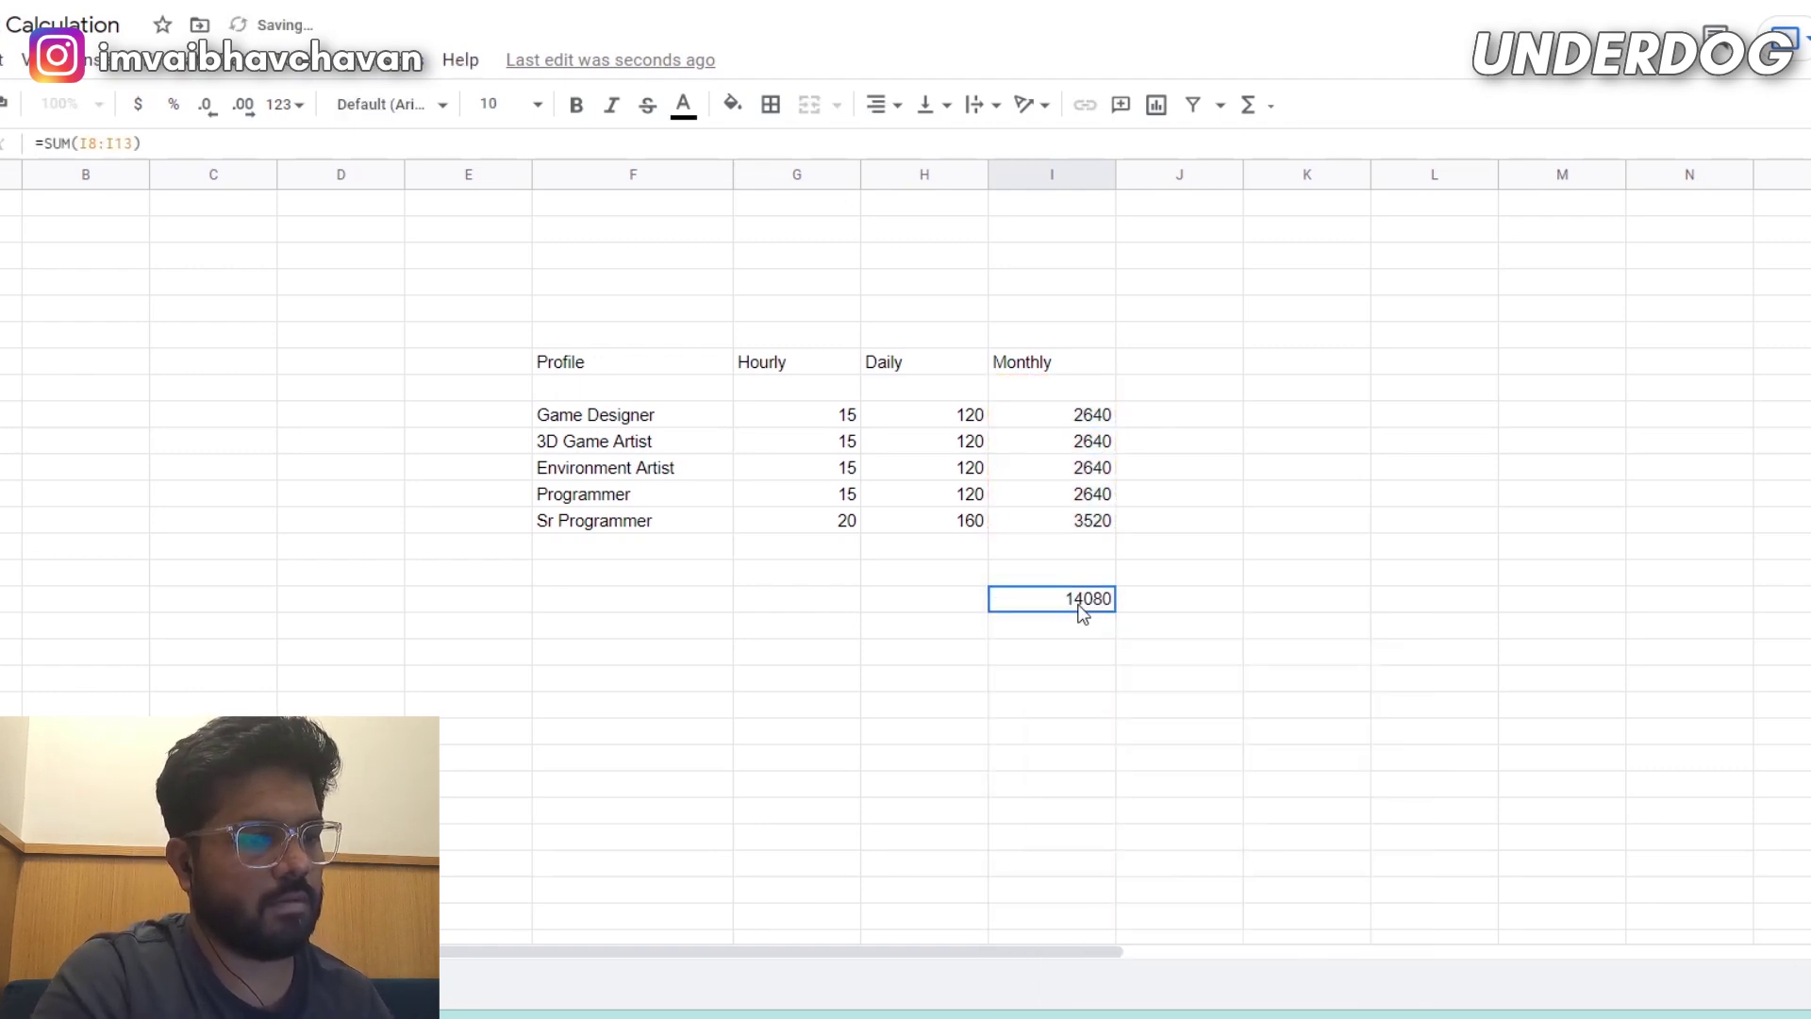
left_click(1113, 658)
left_click(1076, 604)
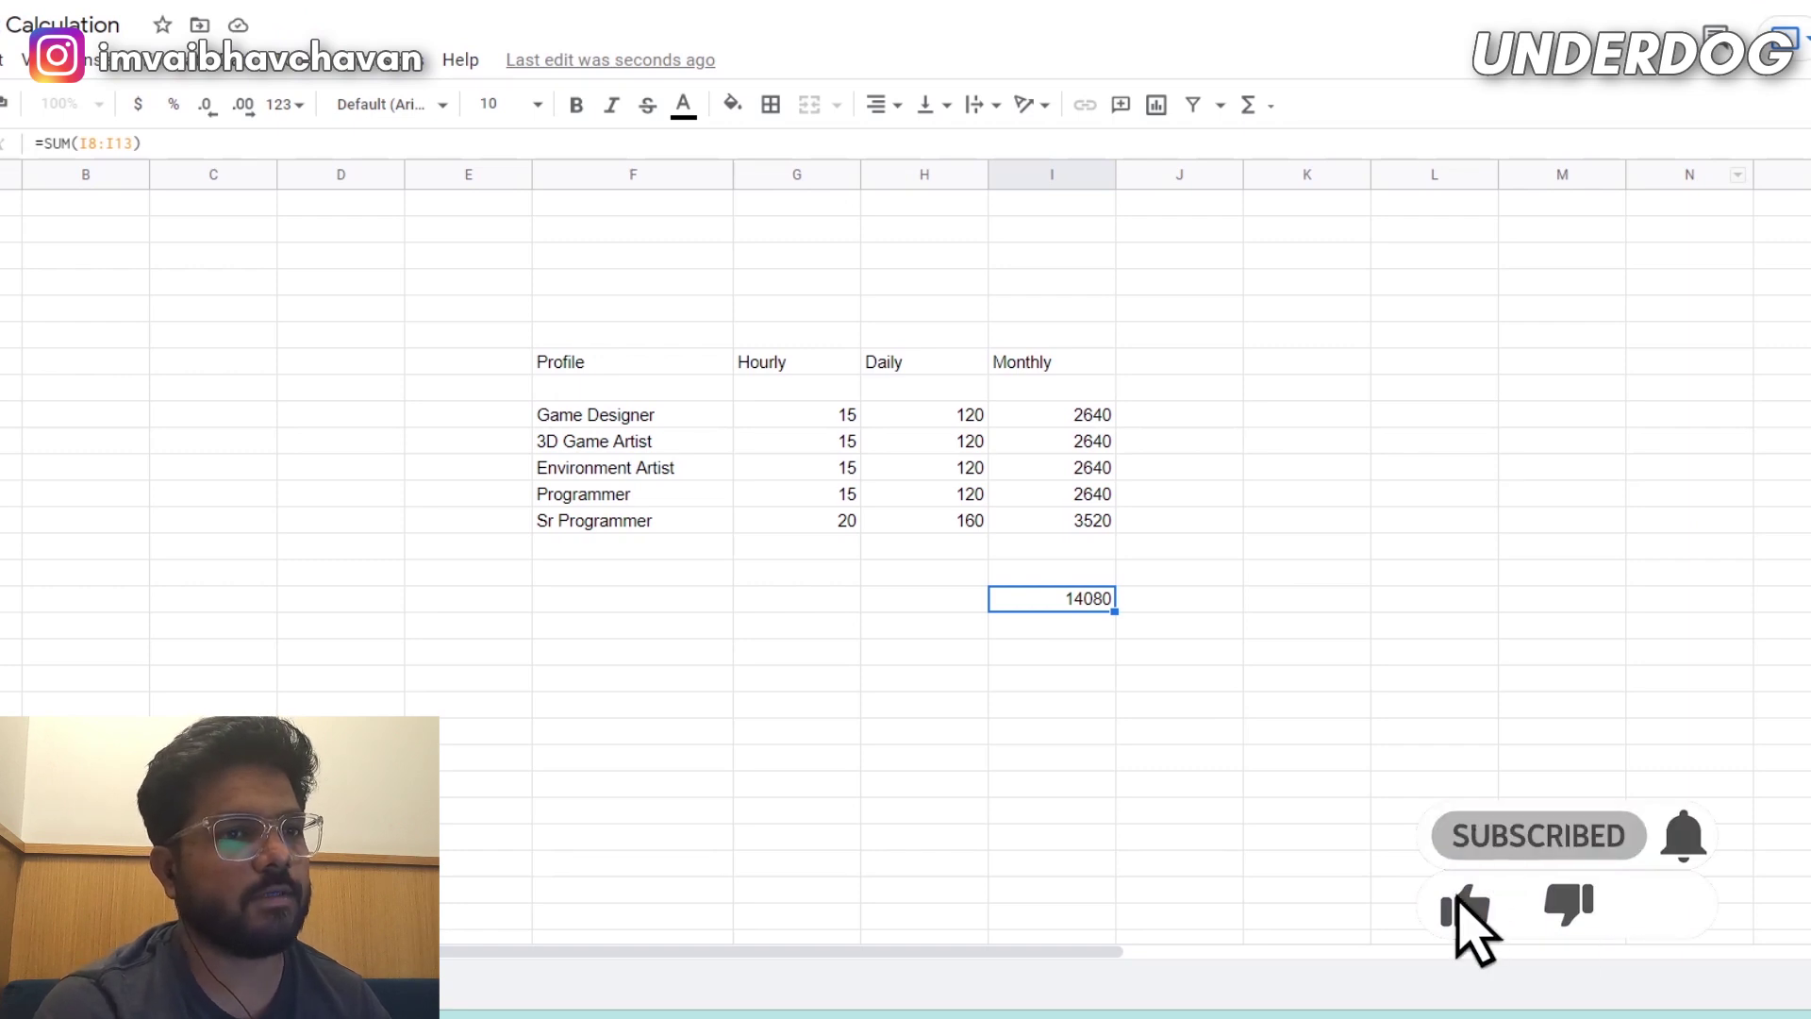
Search 14080 usd to inr in a new browser tab, then reselect the 14080 total.
key("ctrl+t")
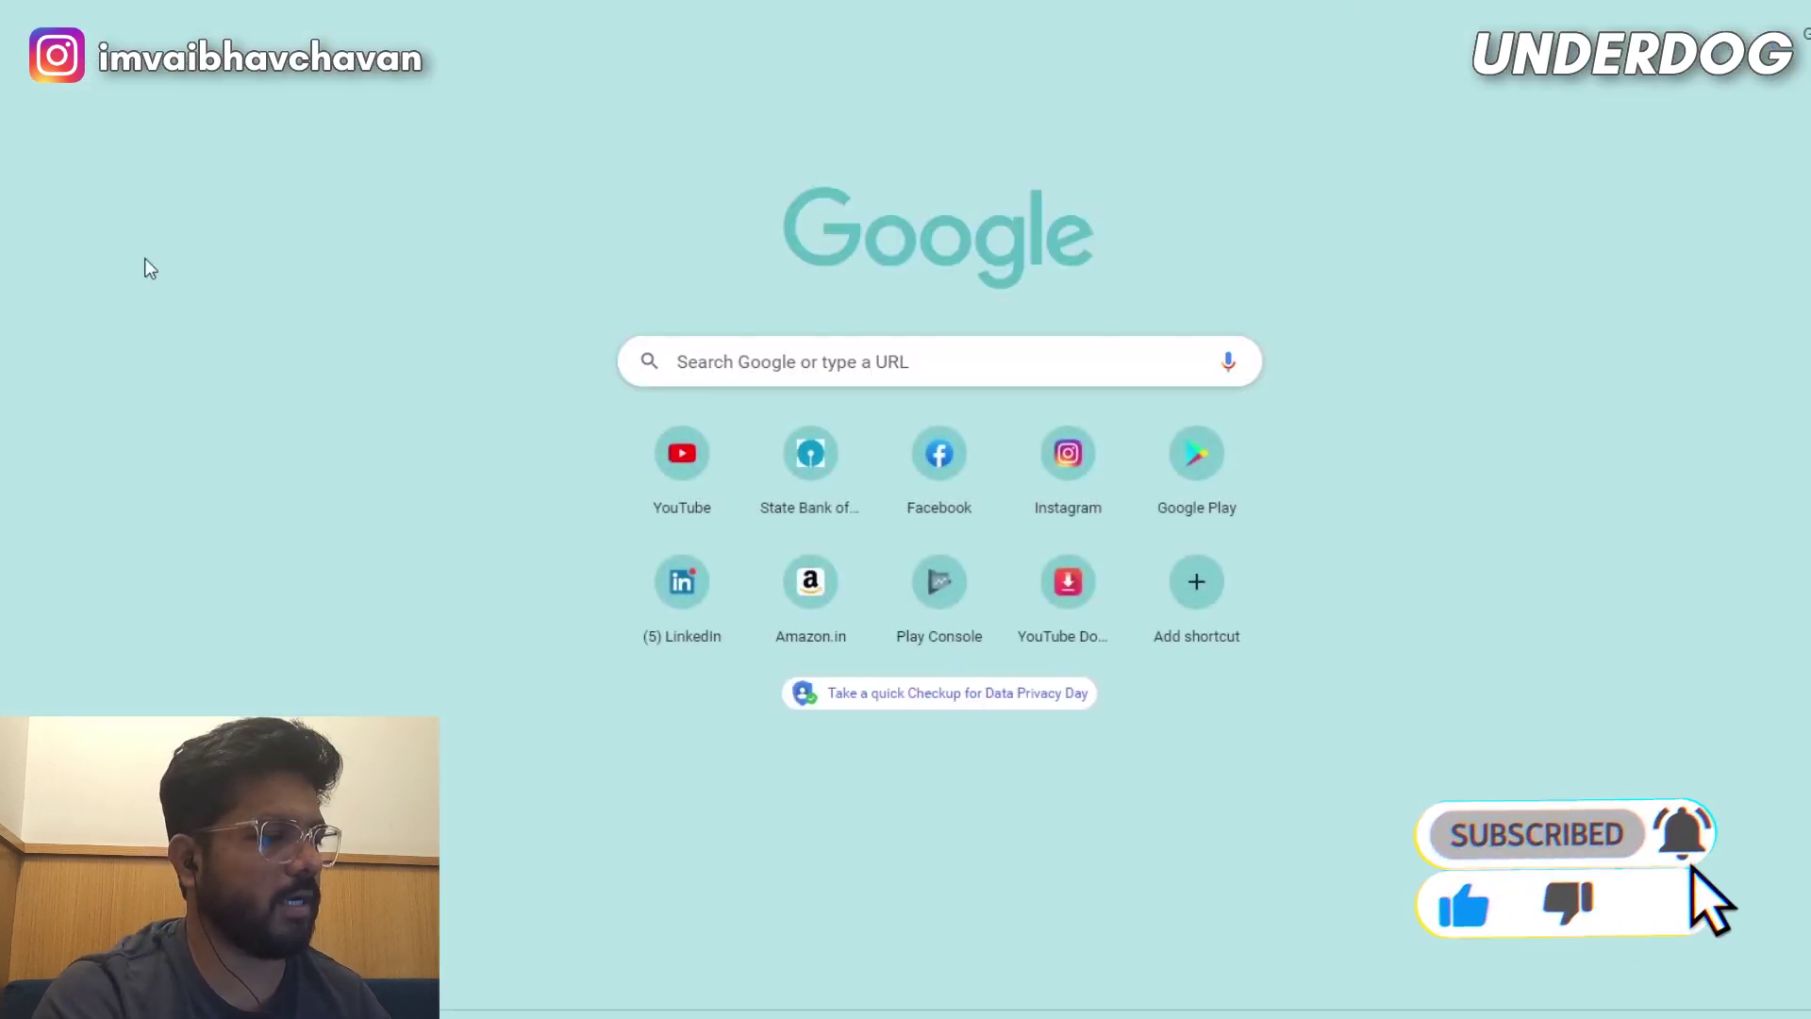
type("14")
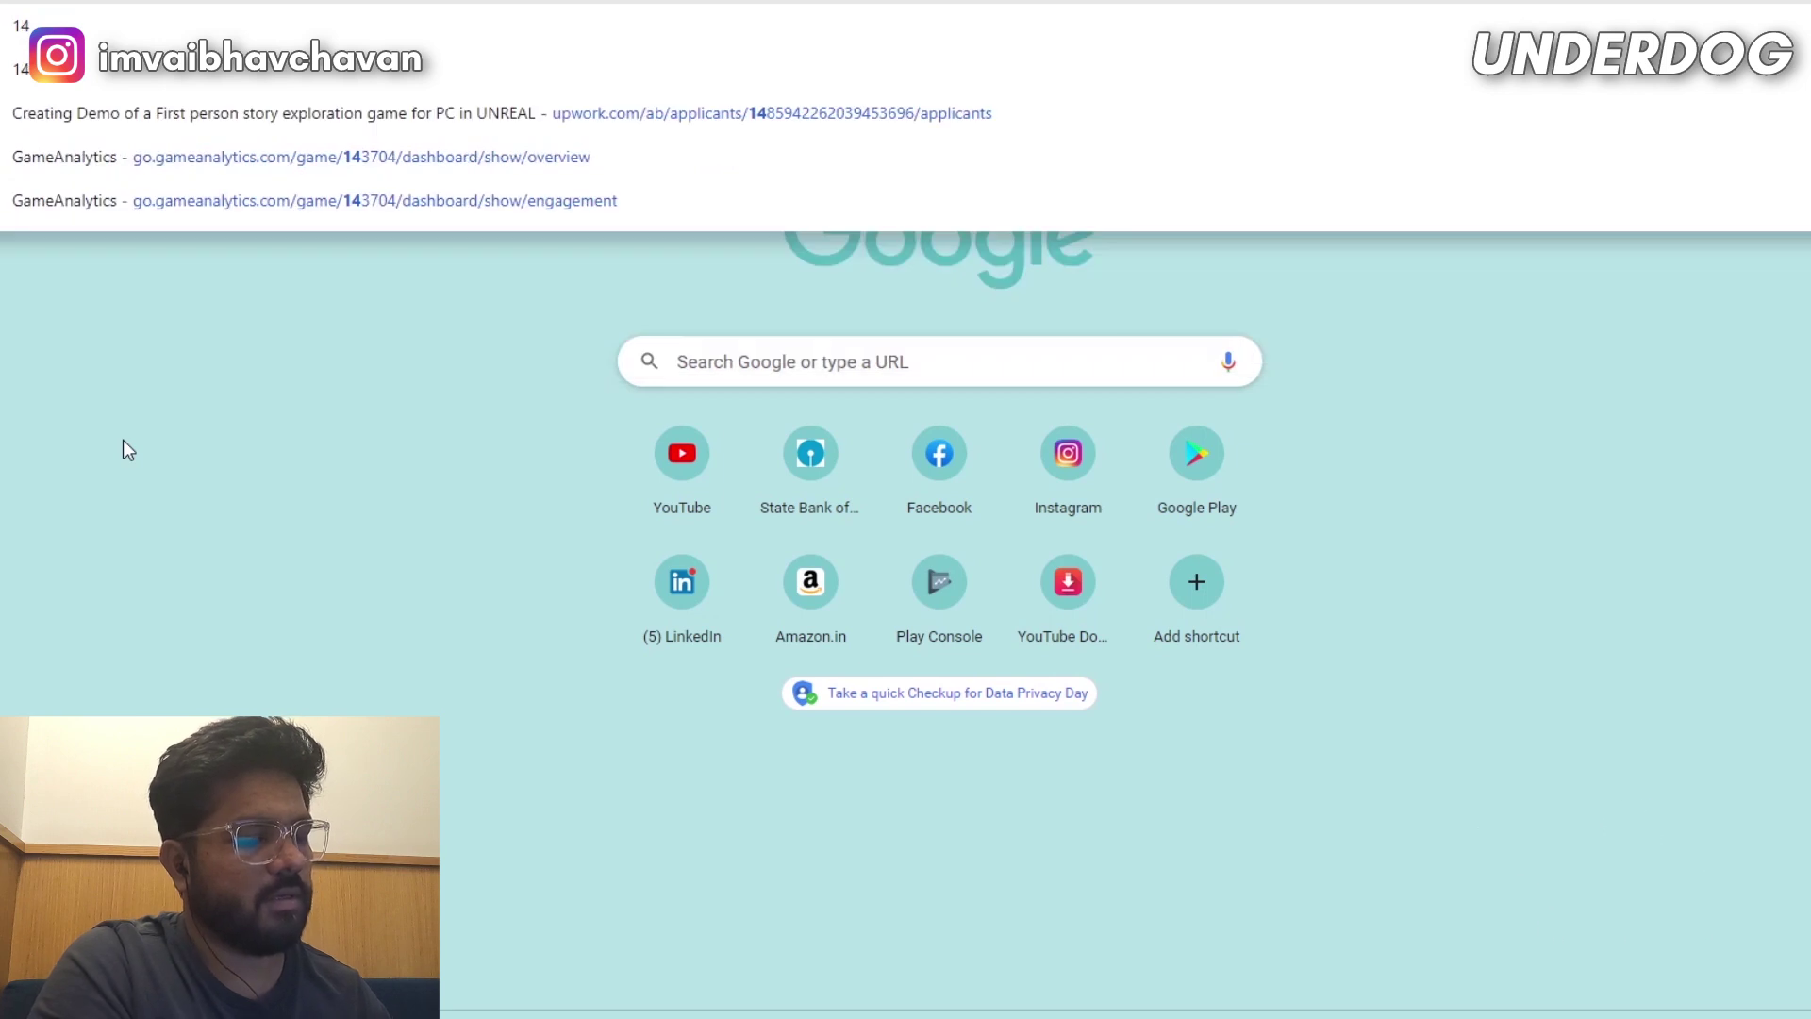
key("Escape")
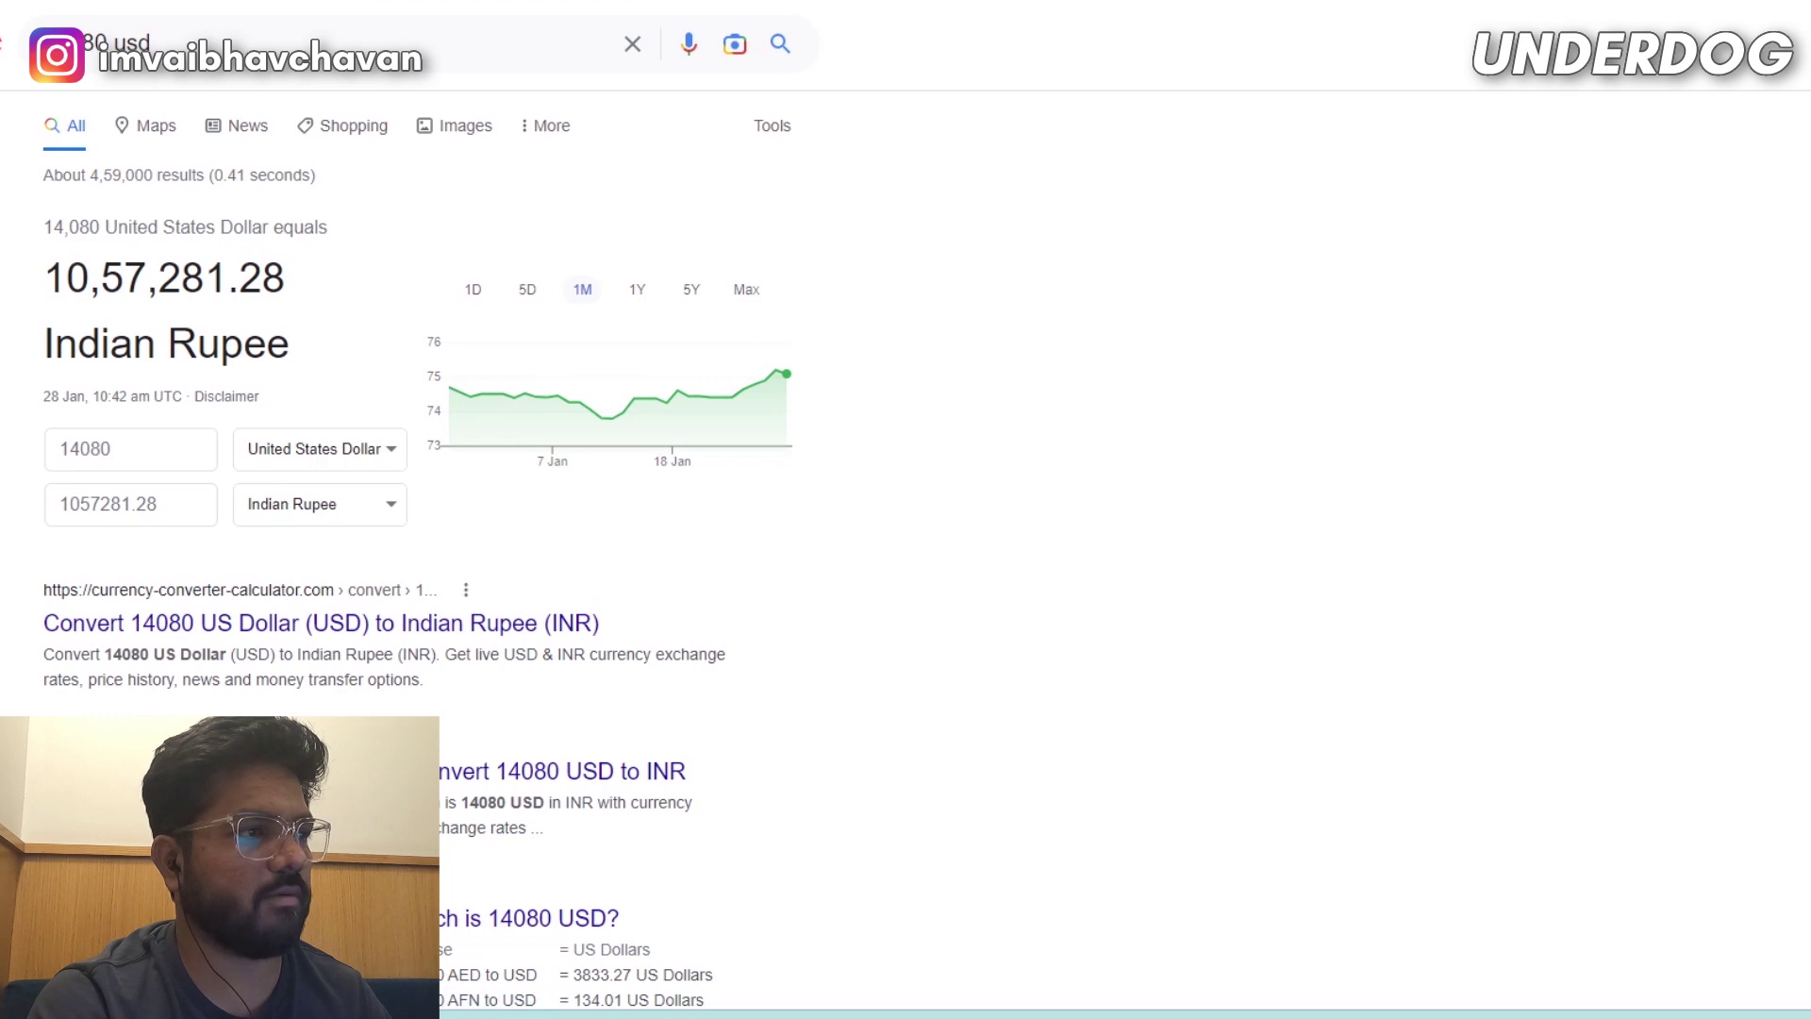
left_click(1424, 700)
left_click(1109, 604)
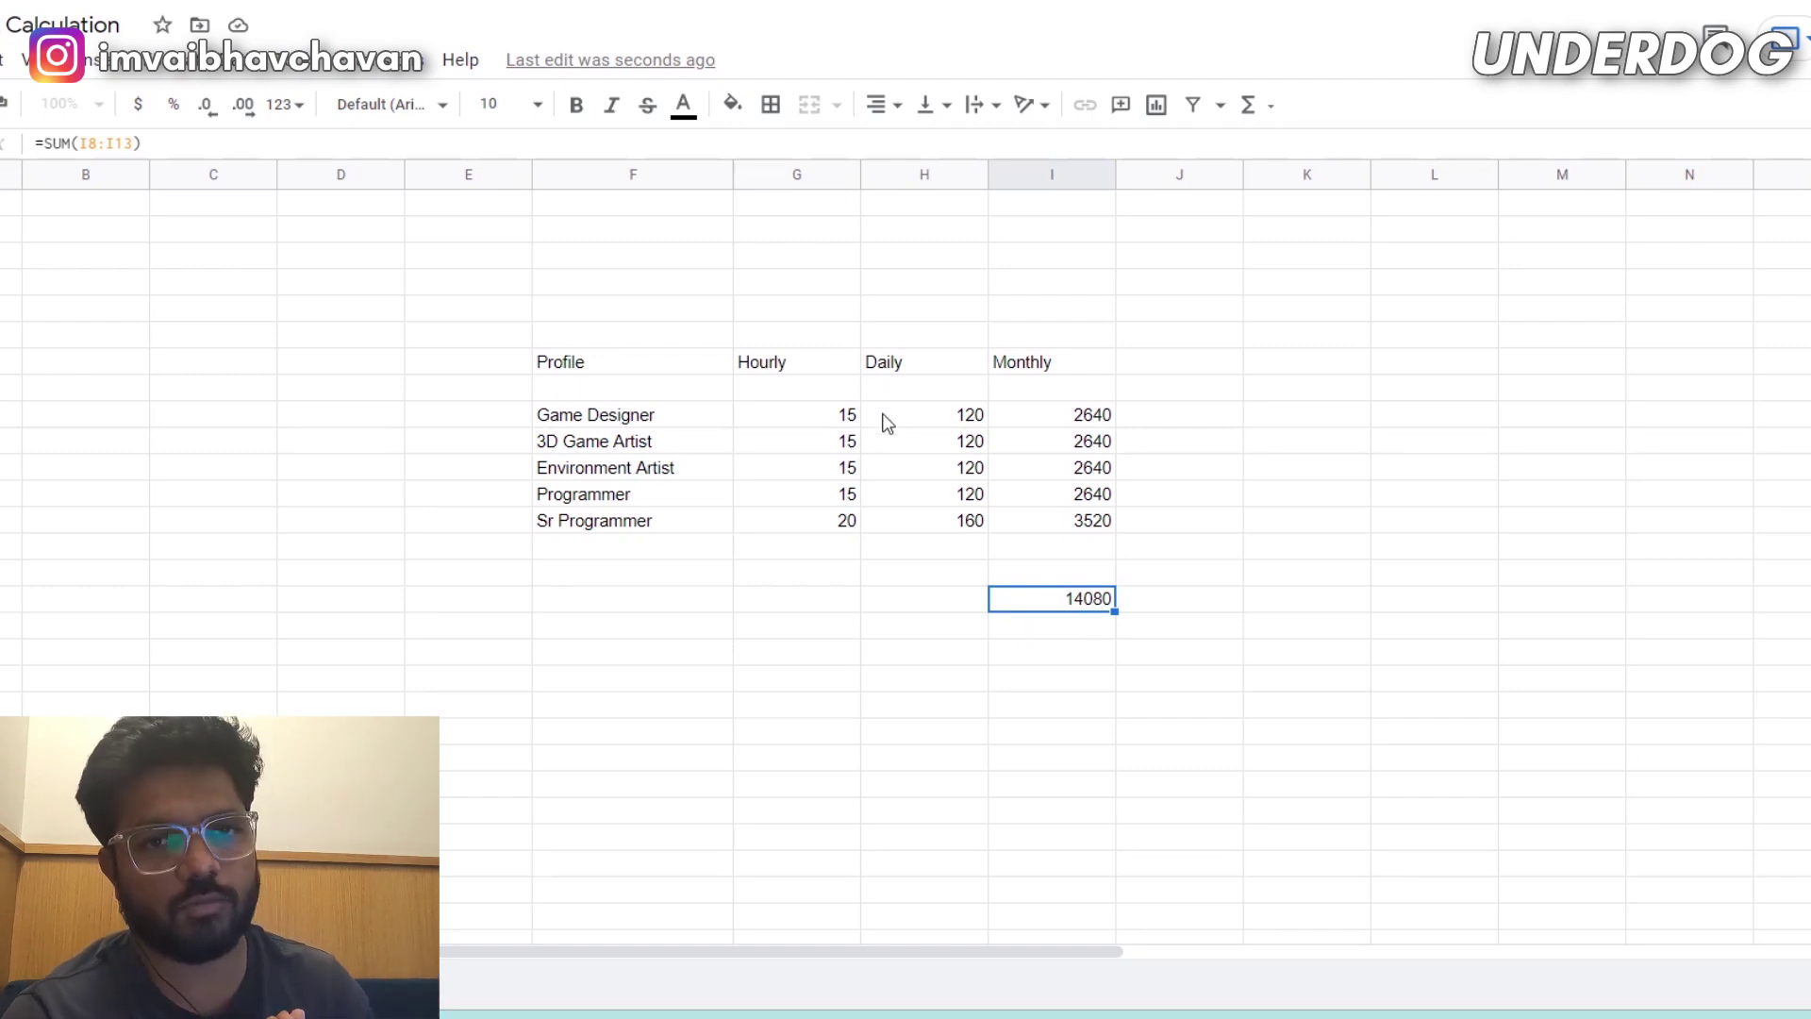
Change the hourly rates to 5 for four profiles and 10 for Sr Programmer.
left_click(815, 406)
type("5")
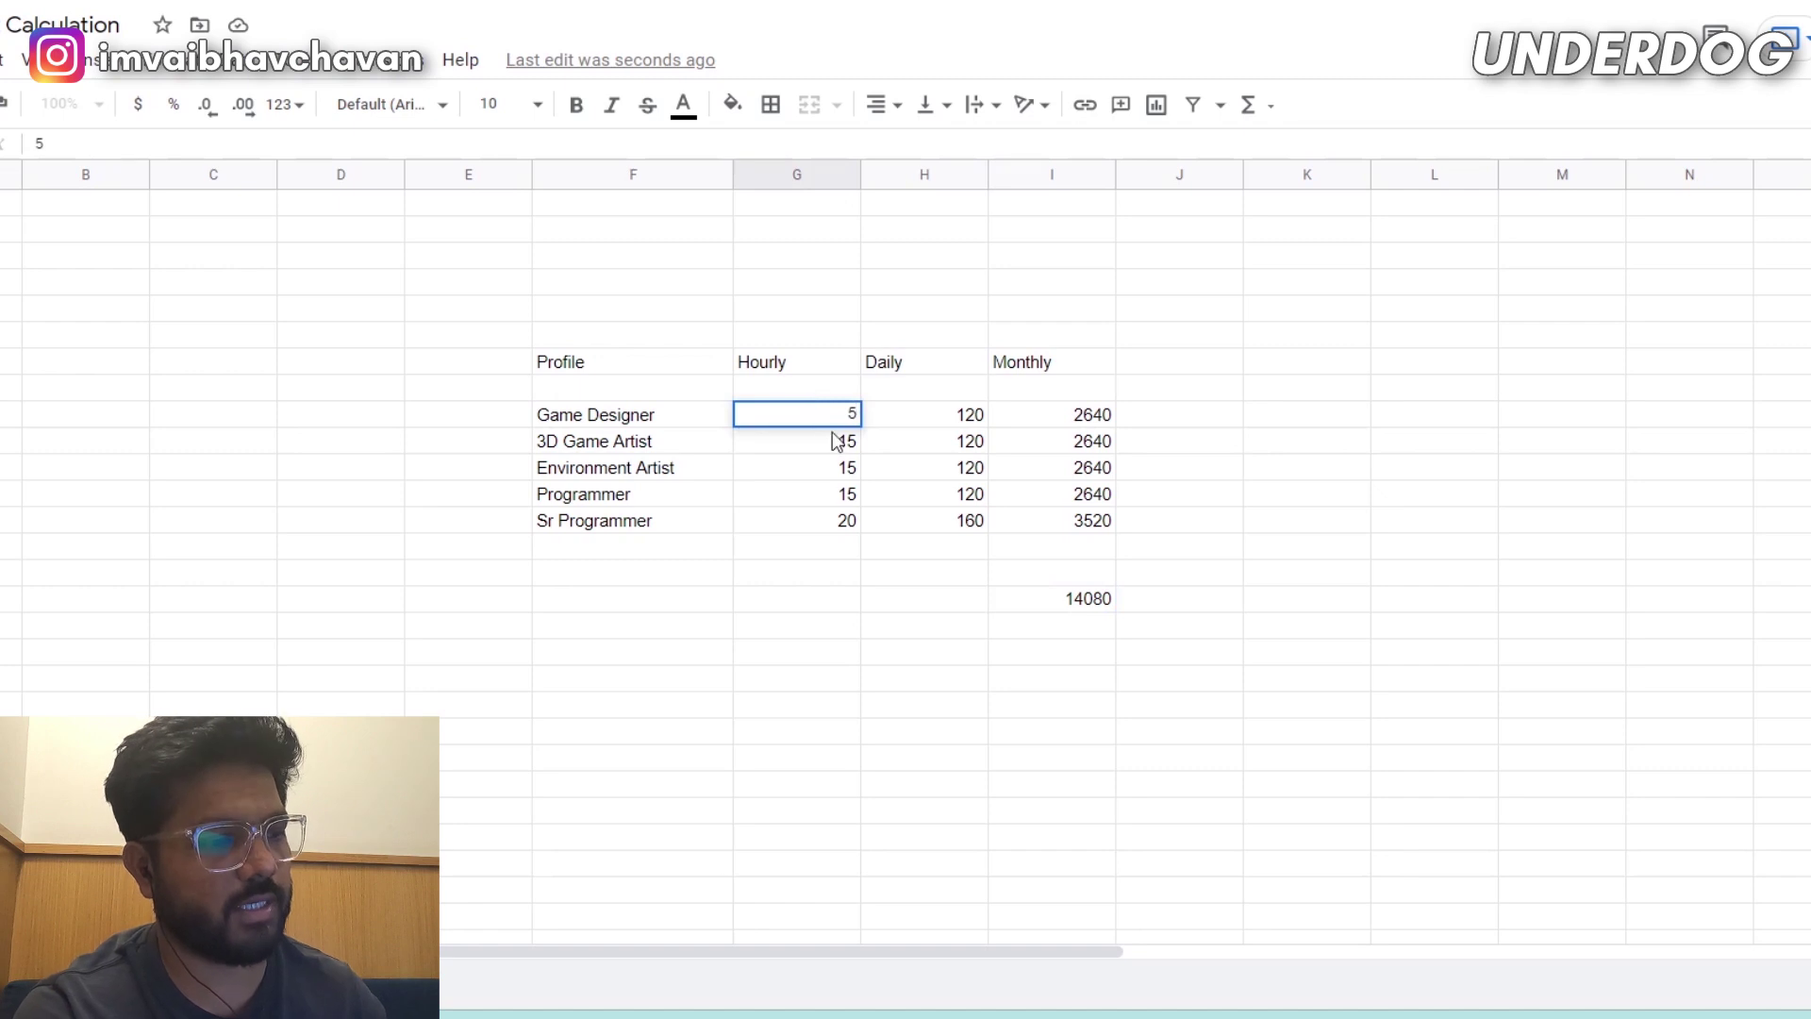
key("Return")
left_click(854, 420)
left_click_drag(859, 427, 860, 501)
left_click(852, 524)
type("10")
key("Return")
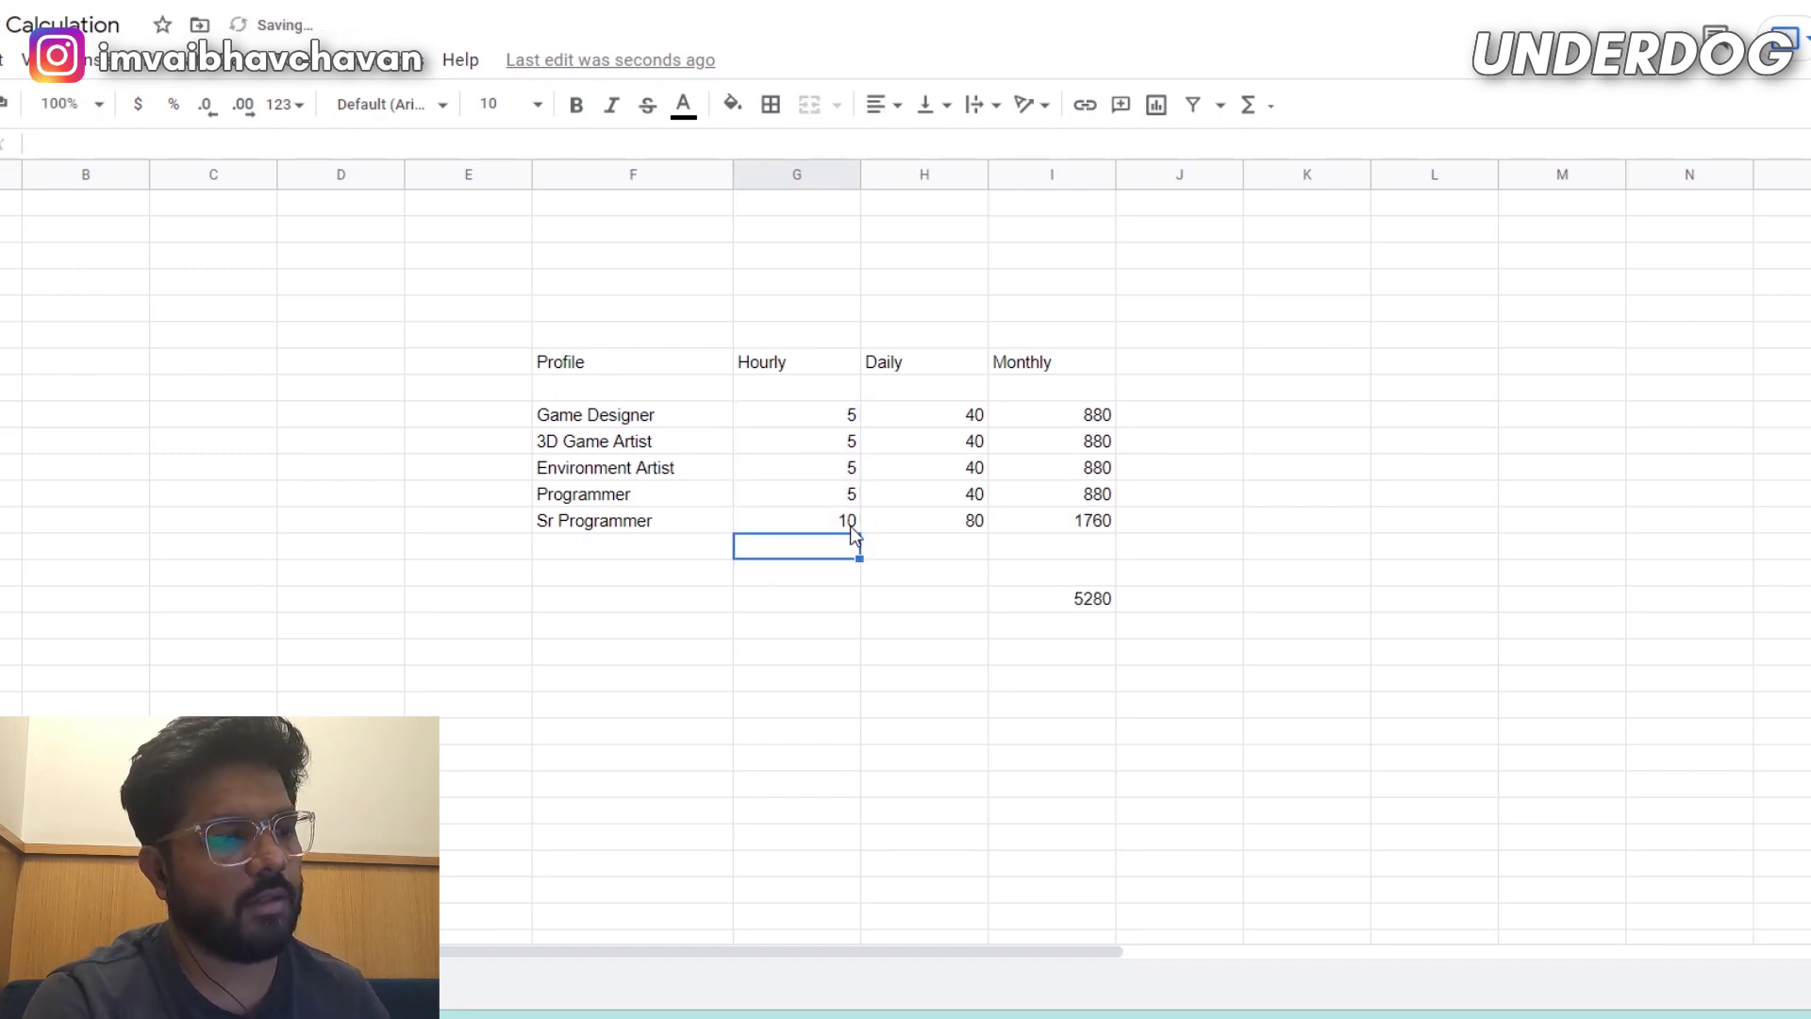
left_click(1096, 600)
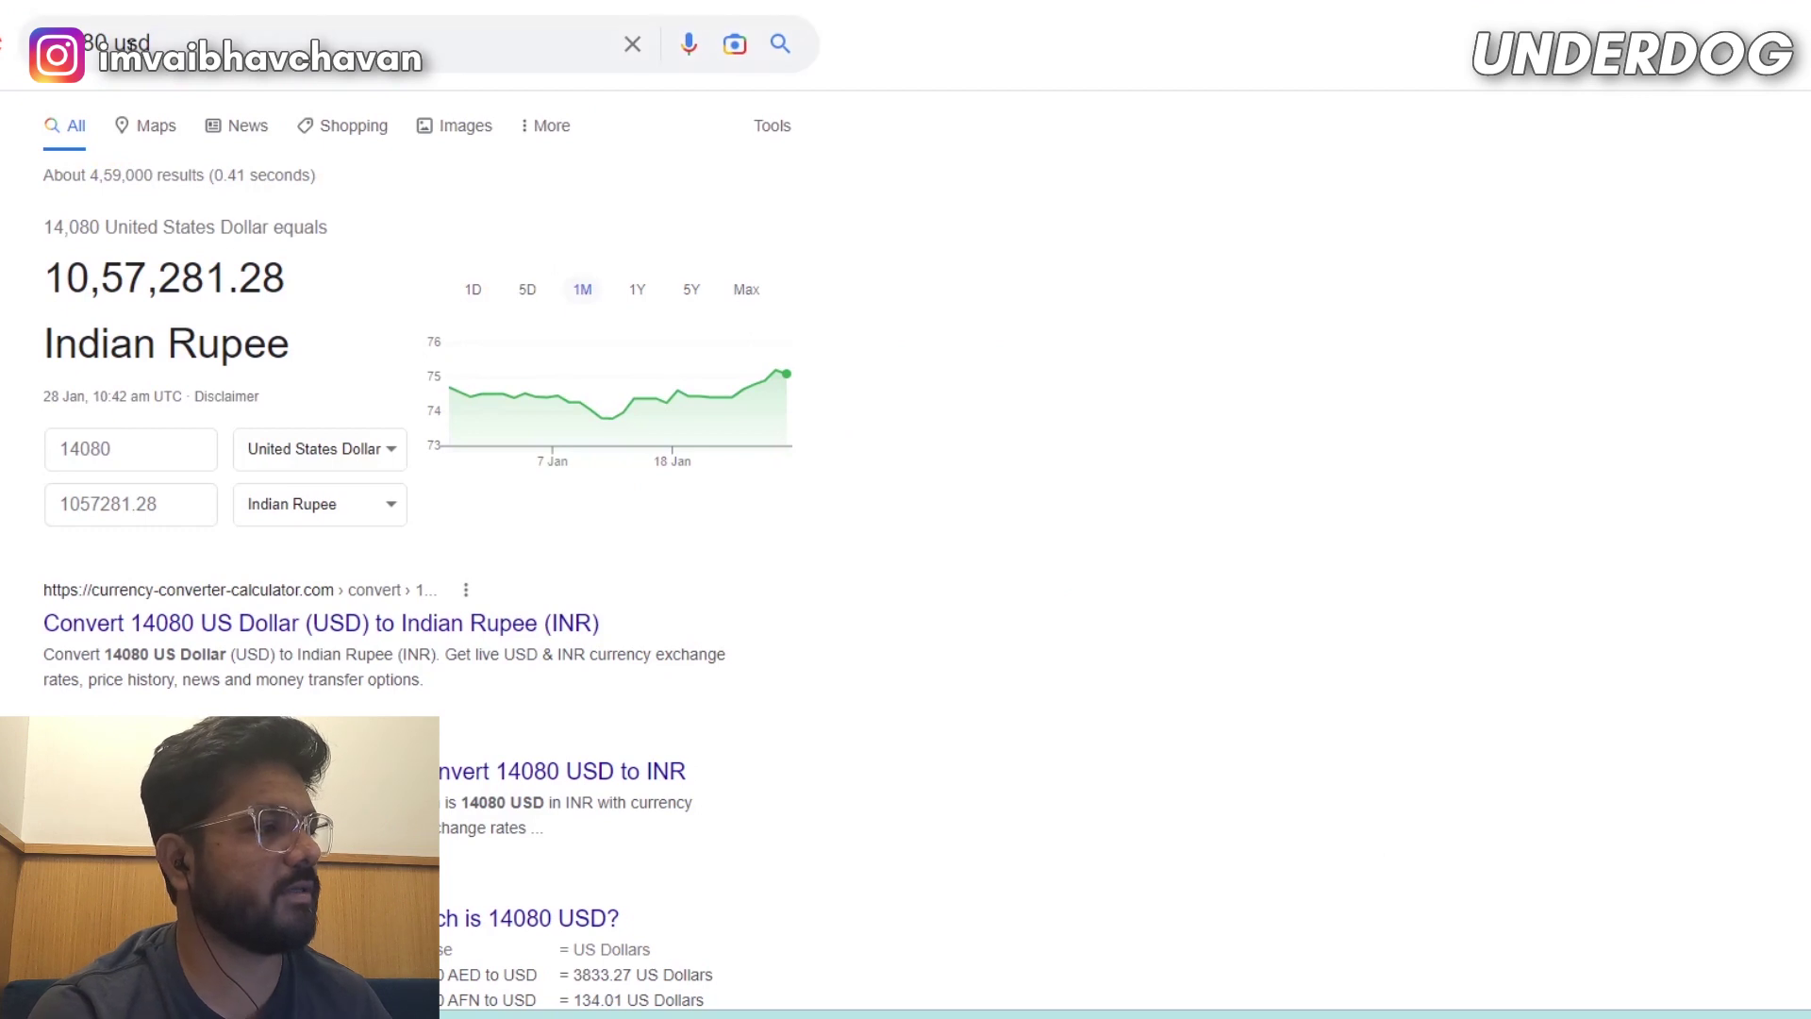
Replace 14080 with 5280 in the search query, getting 3,96,480.48 rupees.
left_click_drag(109, 38, 44, 41)
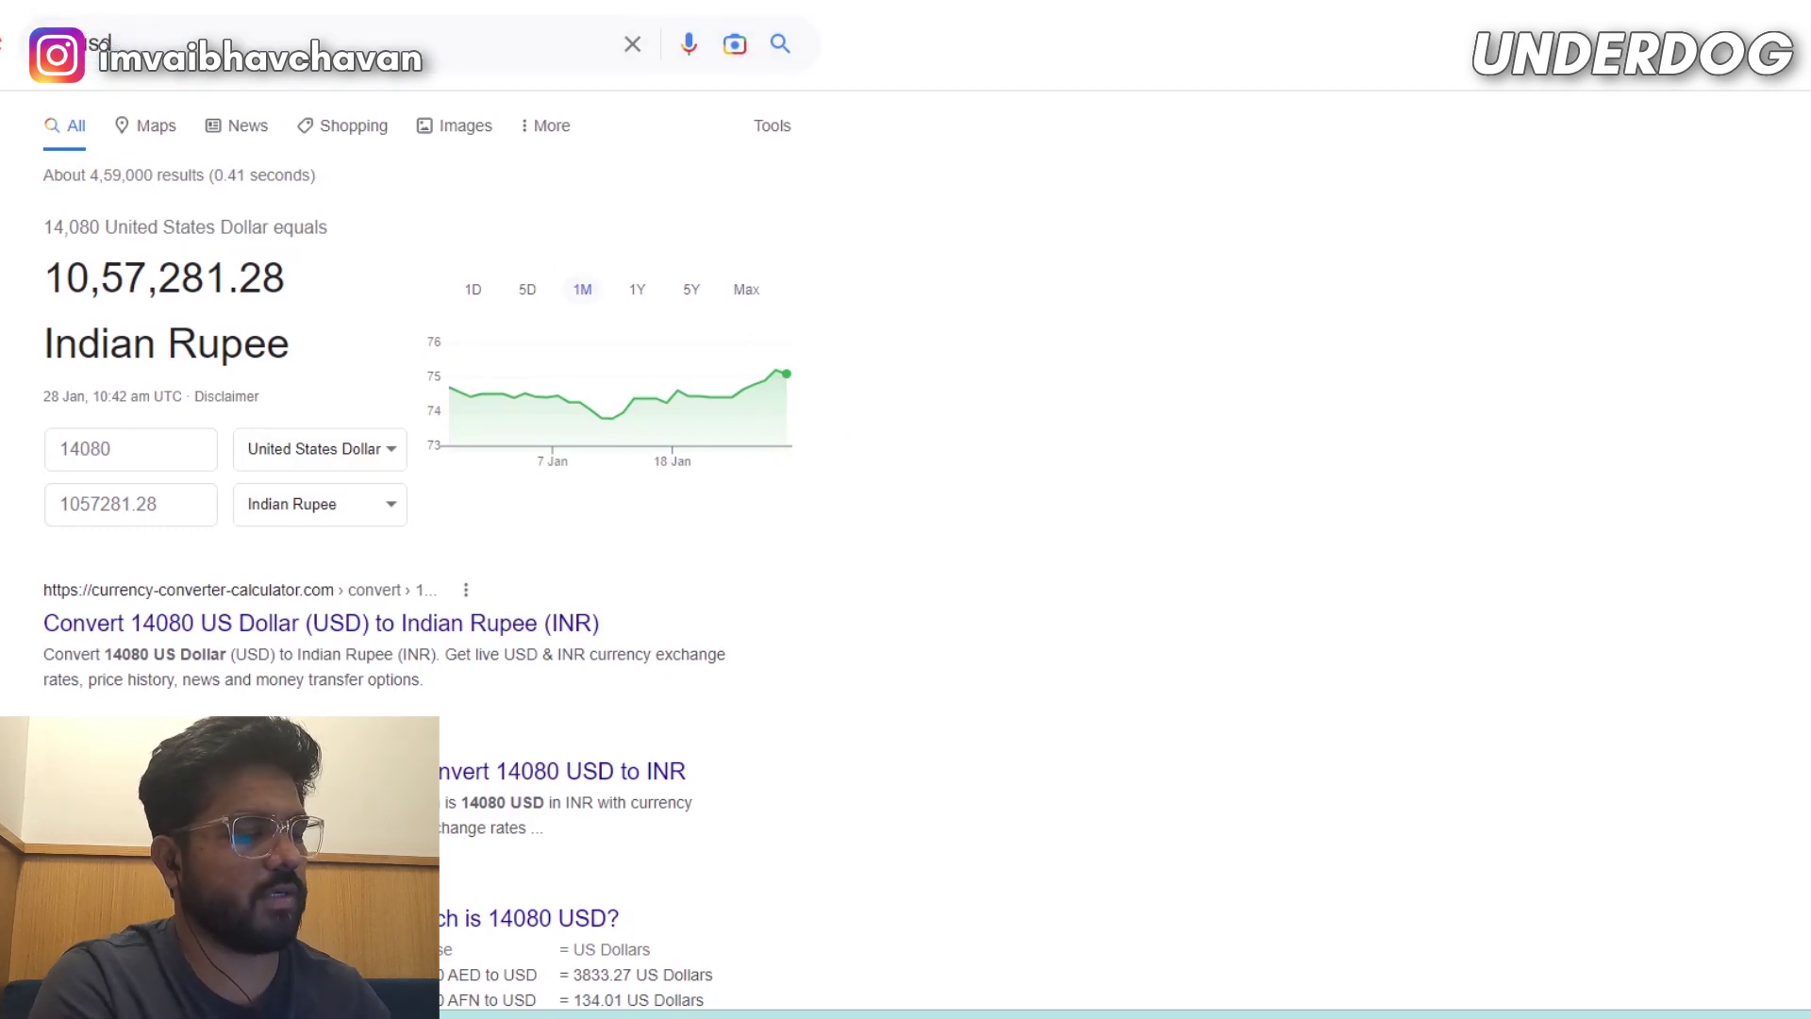
type("5280")
key("Return")
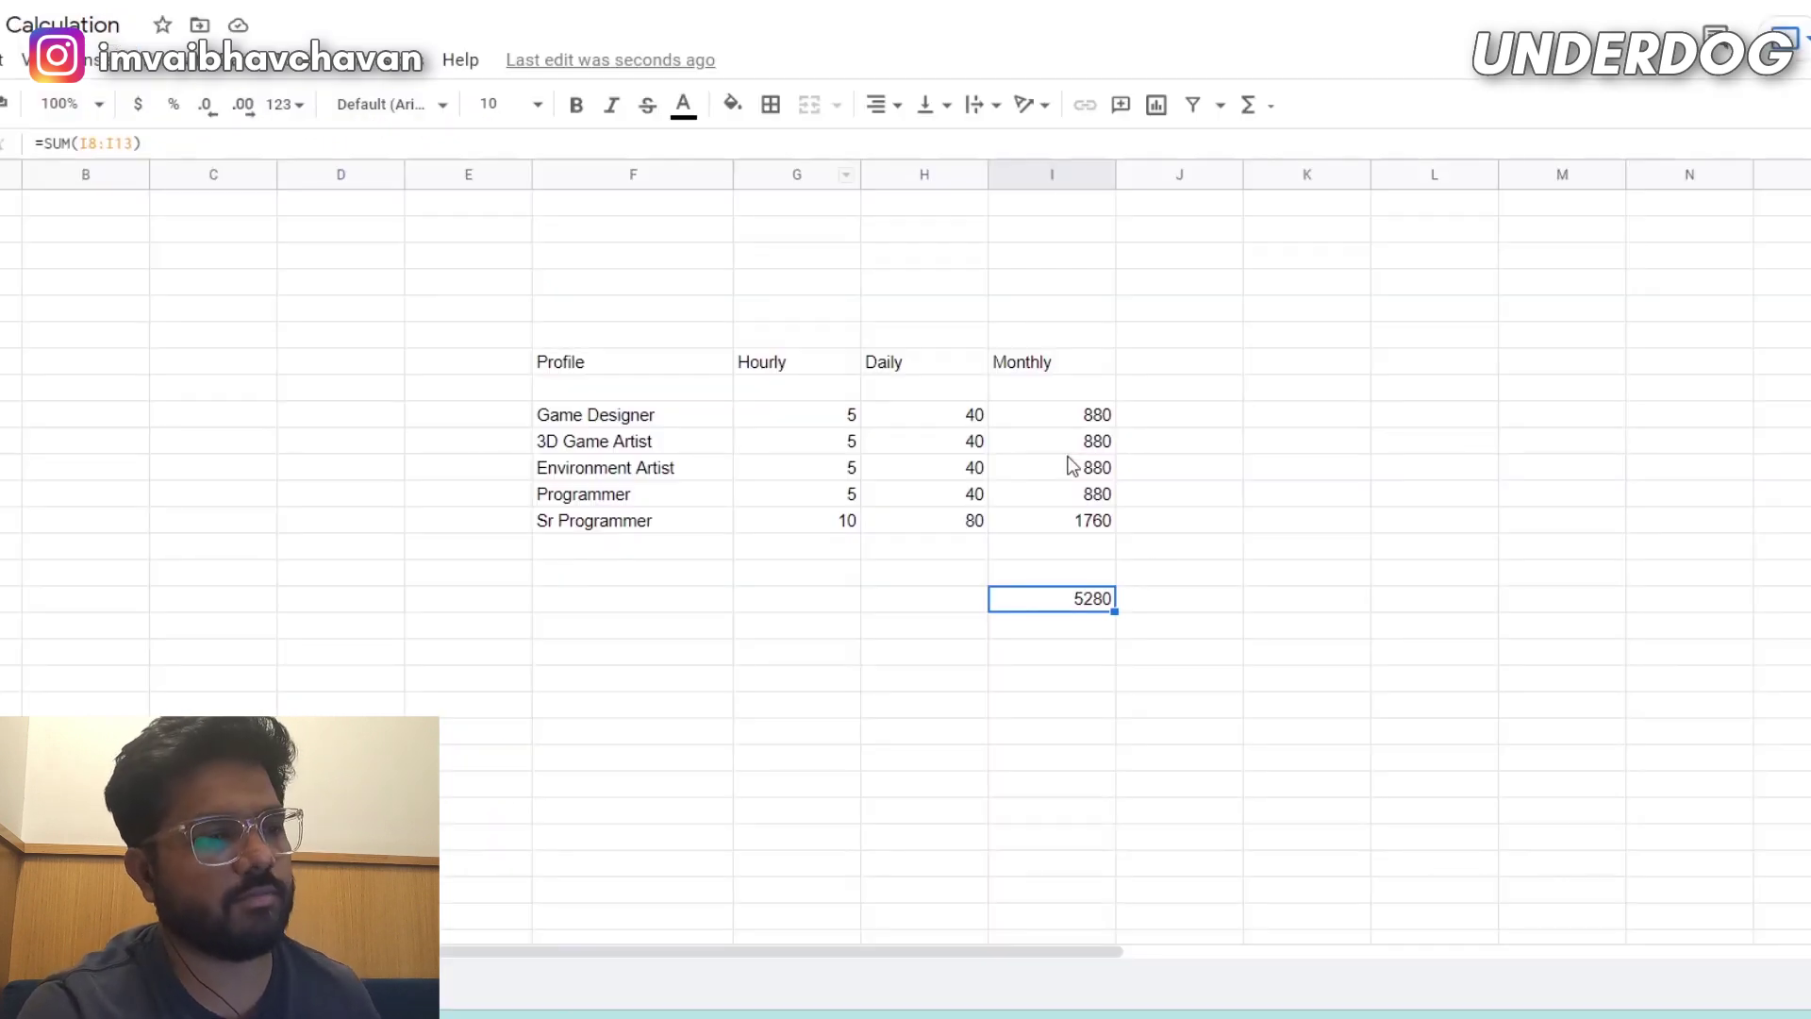
right_click(1219, 608)
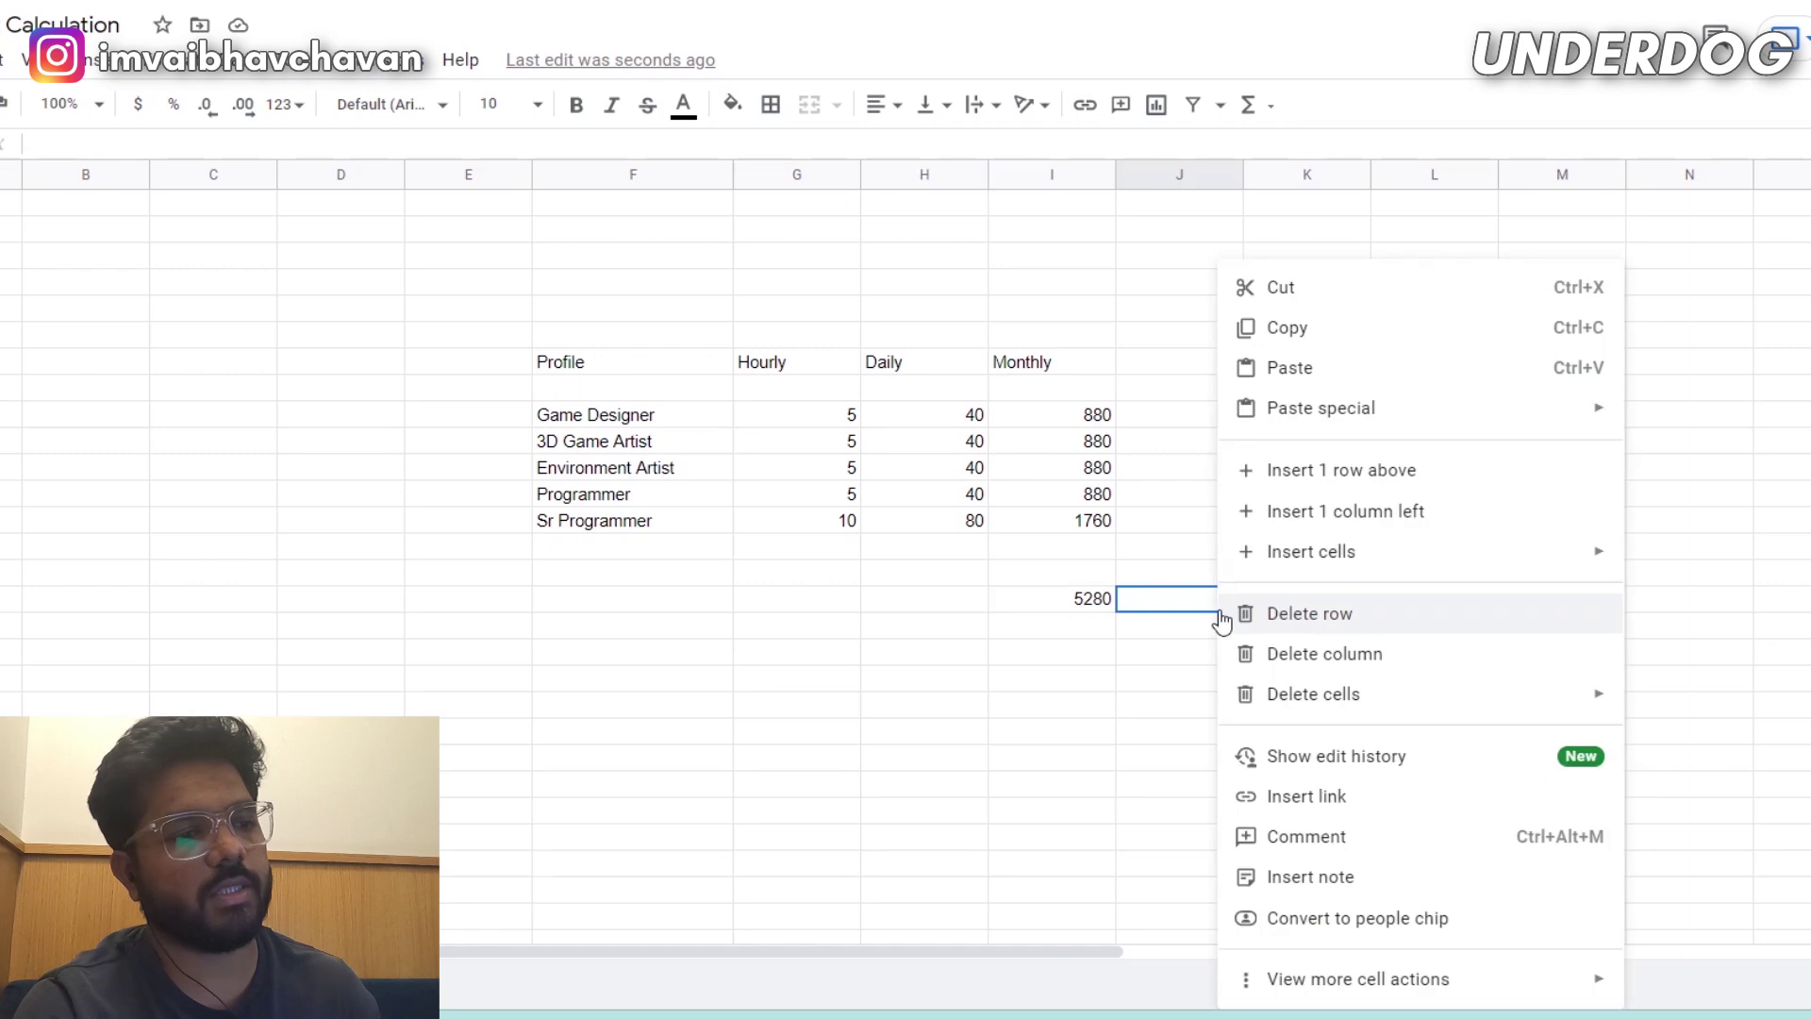
Copy the five profile names from F8:F12 and paste them several rows below the total.
left_click(1115, 626)
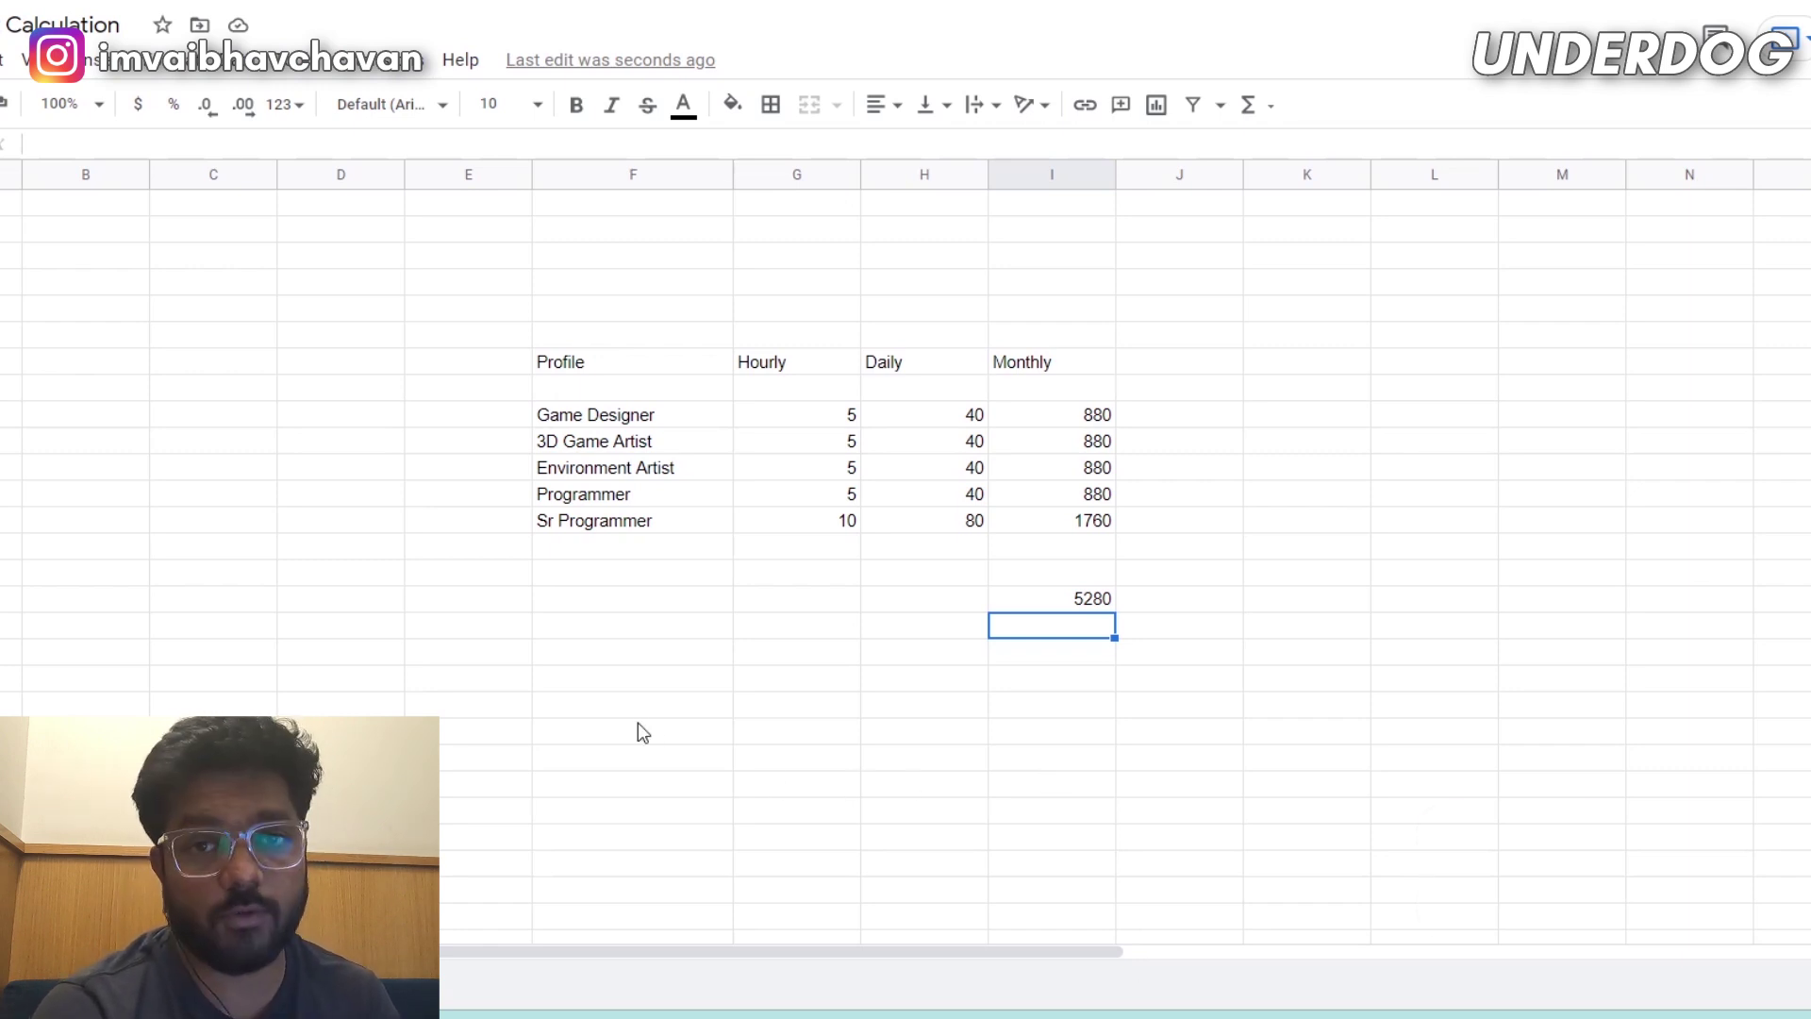
left_click(627, 416)
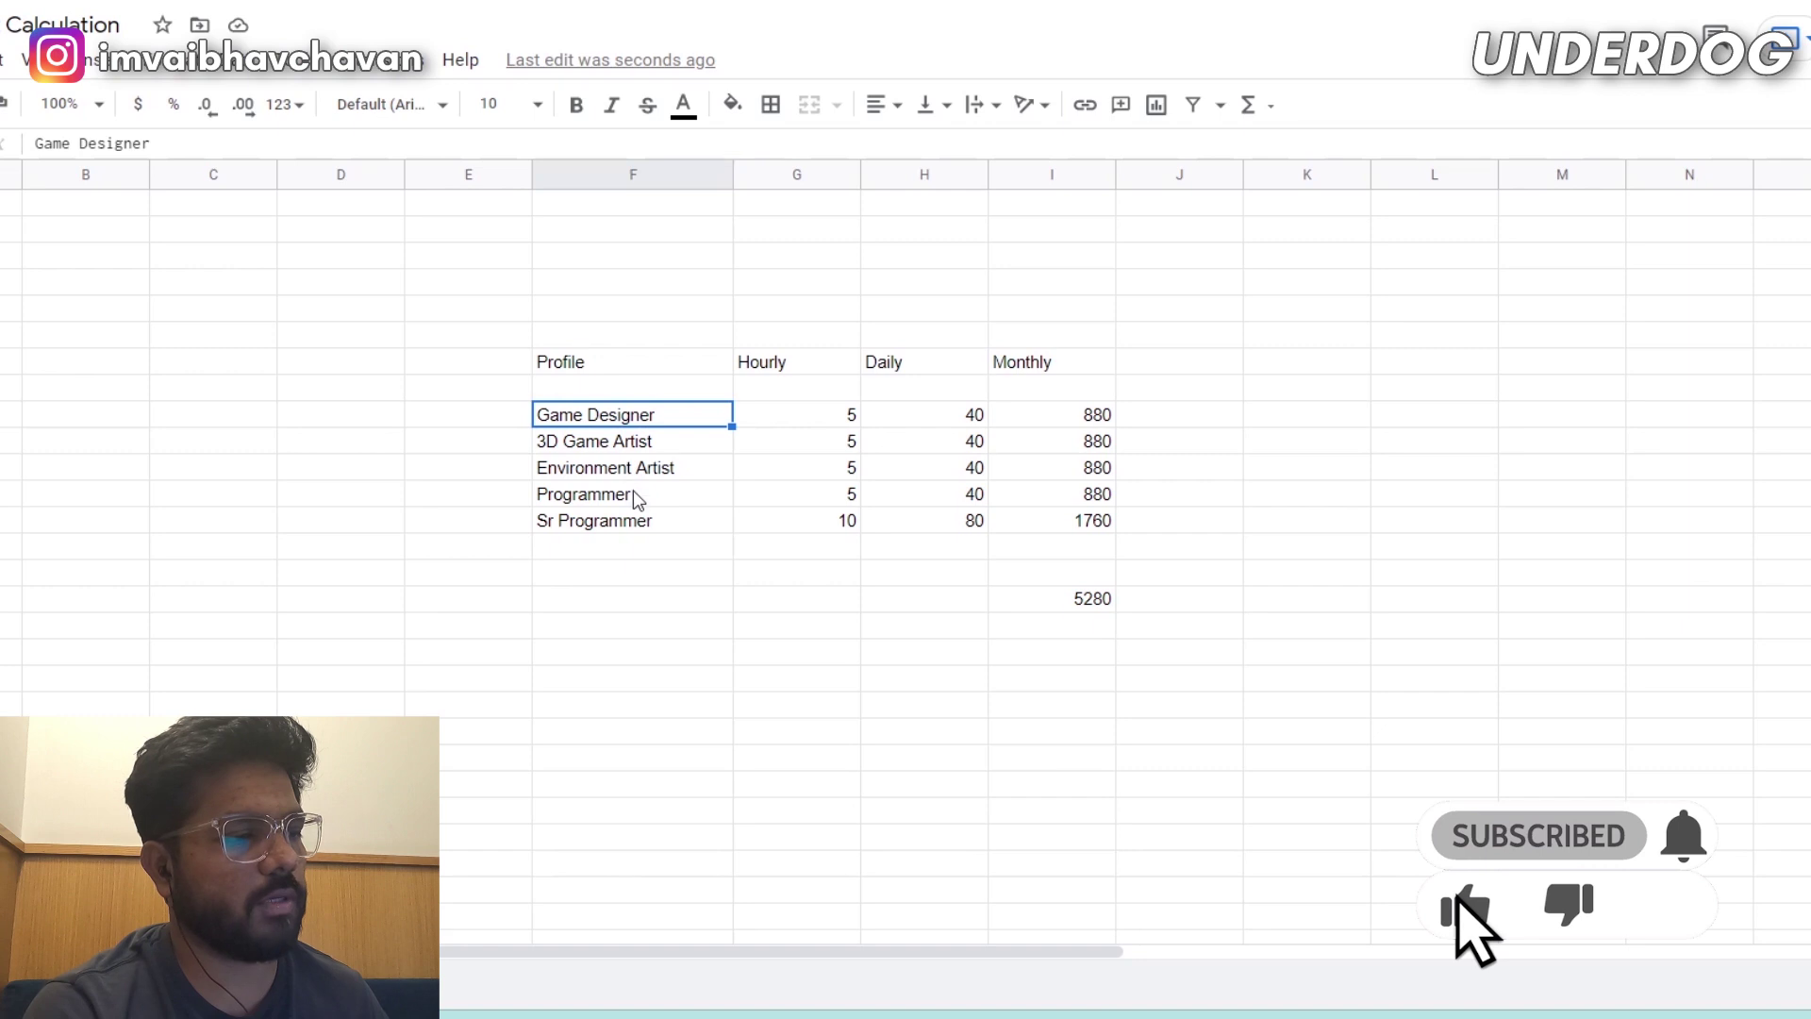
left_click(627, 522, "shift")
key("ctrl+c")
left_click(617, 730)
key("ctrl+v")
left_click(944, 811)
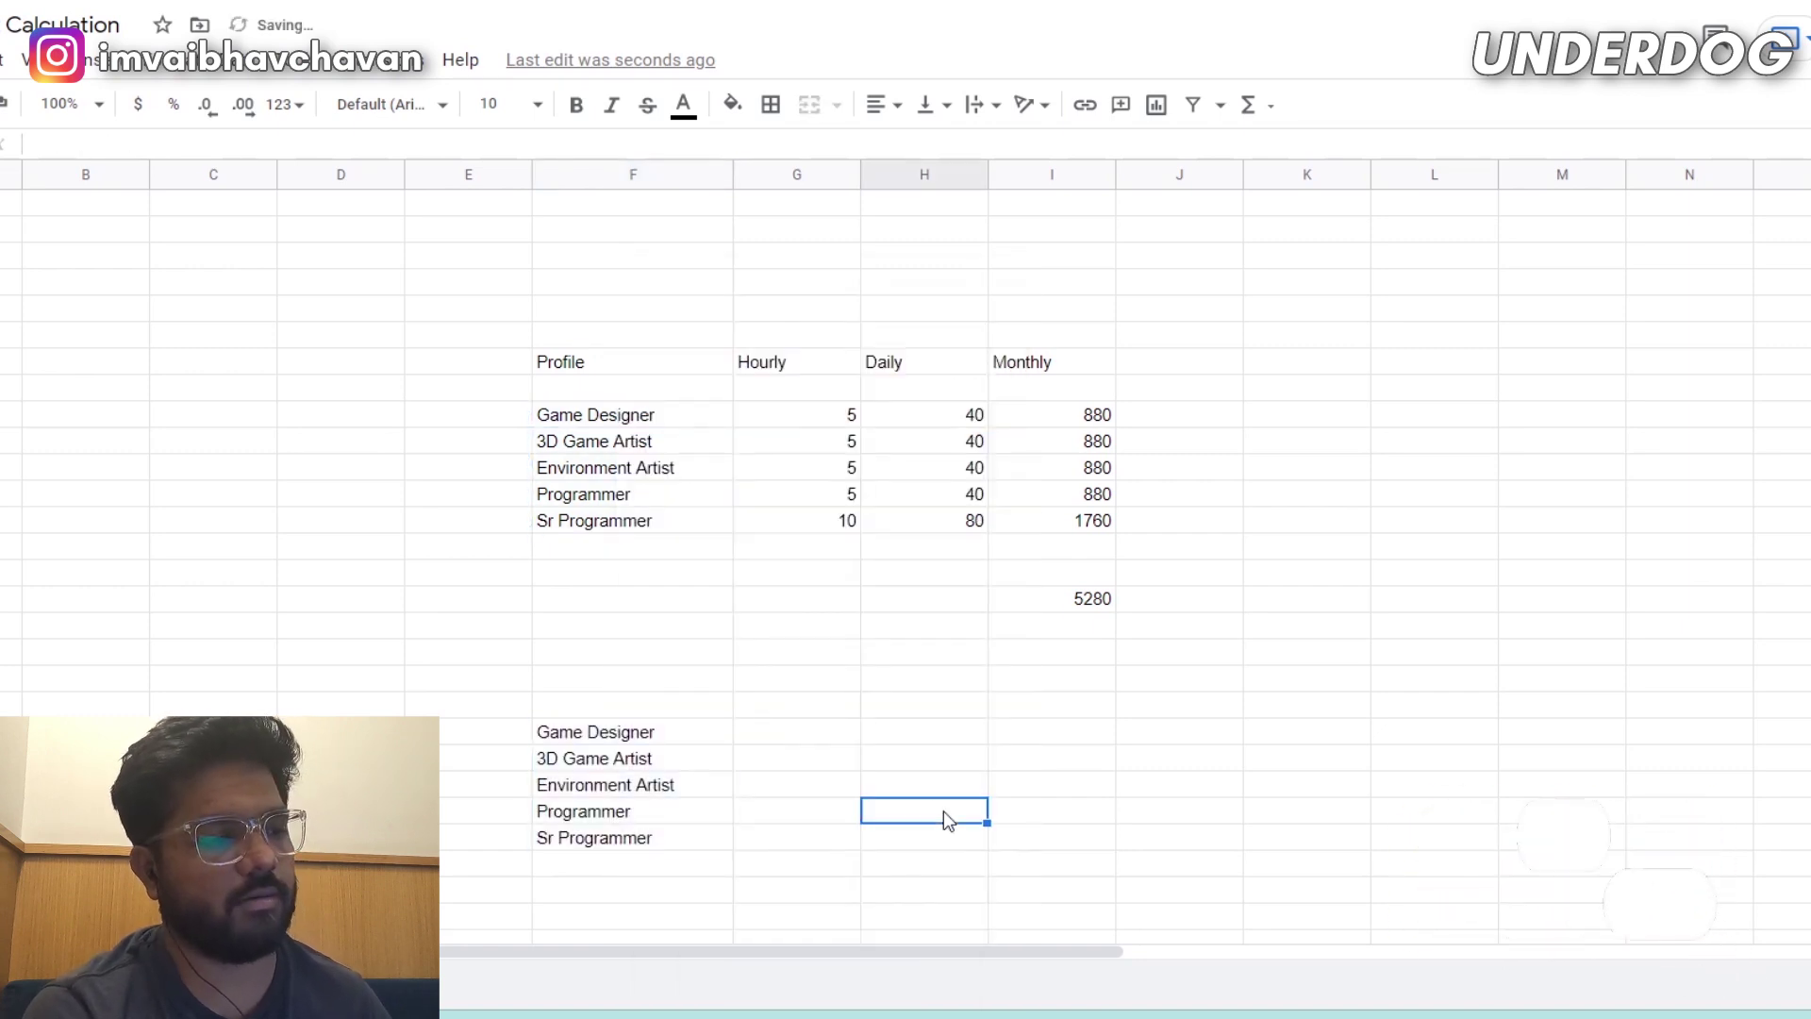
right_click(781, 741)
left_click(1490, 706)
right_click(1490, 704)
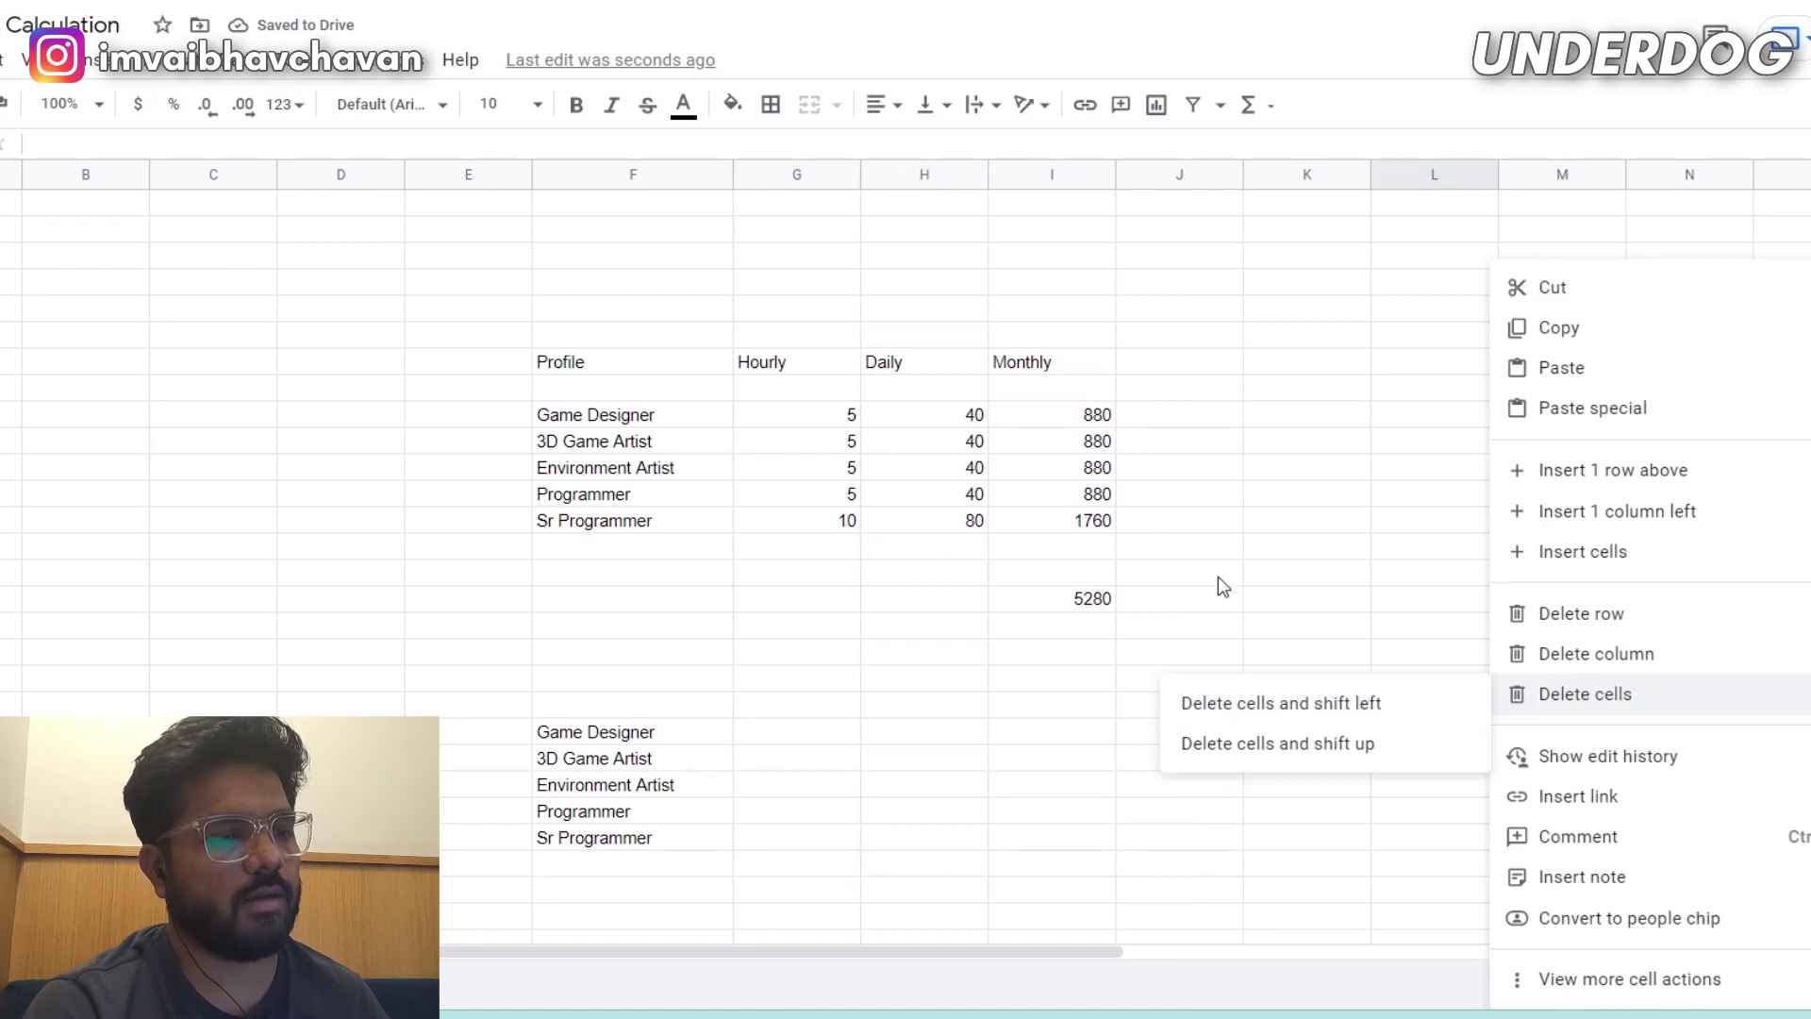
left_click(1283, 497)
scroll(1168, 666, "right", 1)
scroll(1198, 661, "down", 1)
scroll(1224, 659, "down", 2)
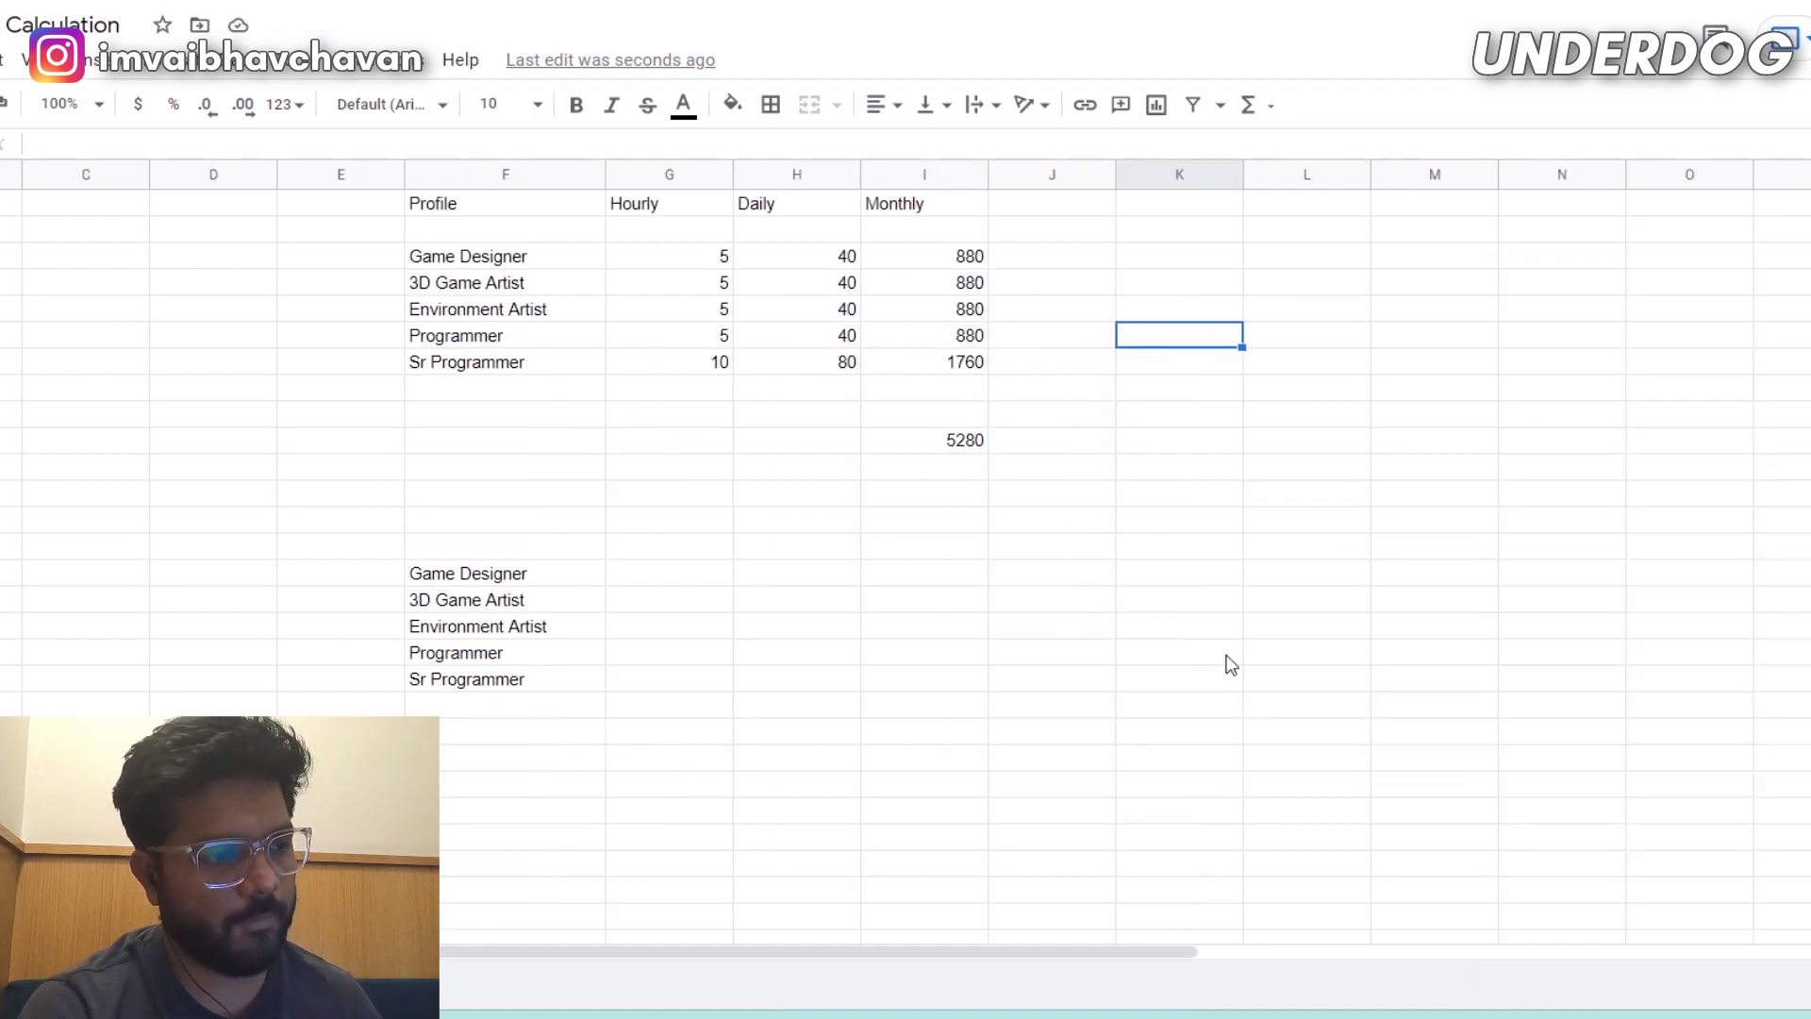
left_click(513, 581)
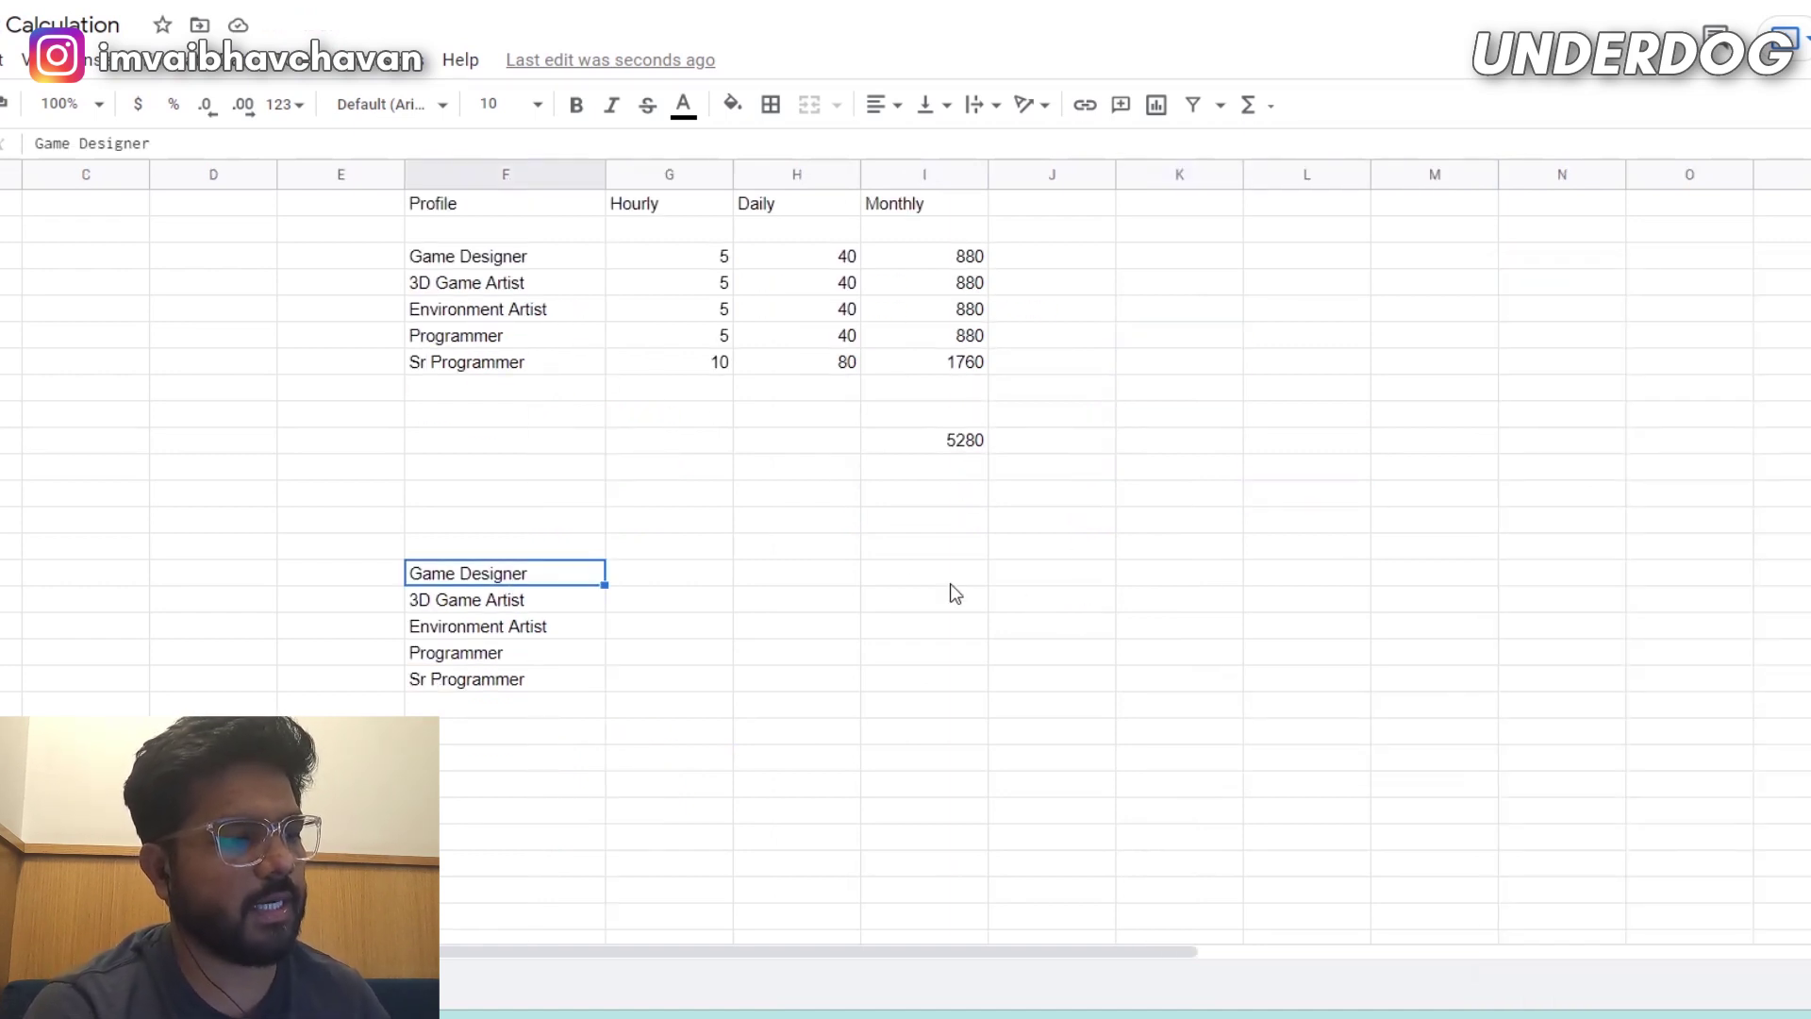
Enter monthly salaries of 25000, 30000, 40000, 70000 and 100000 for the five profiles in column I.
left_click(912, 583)
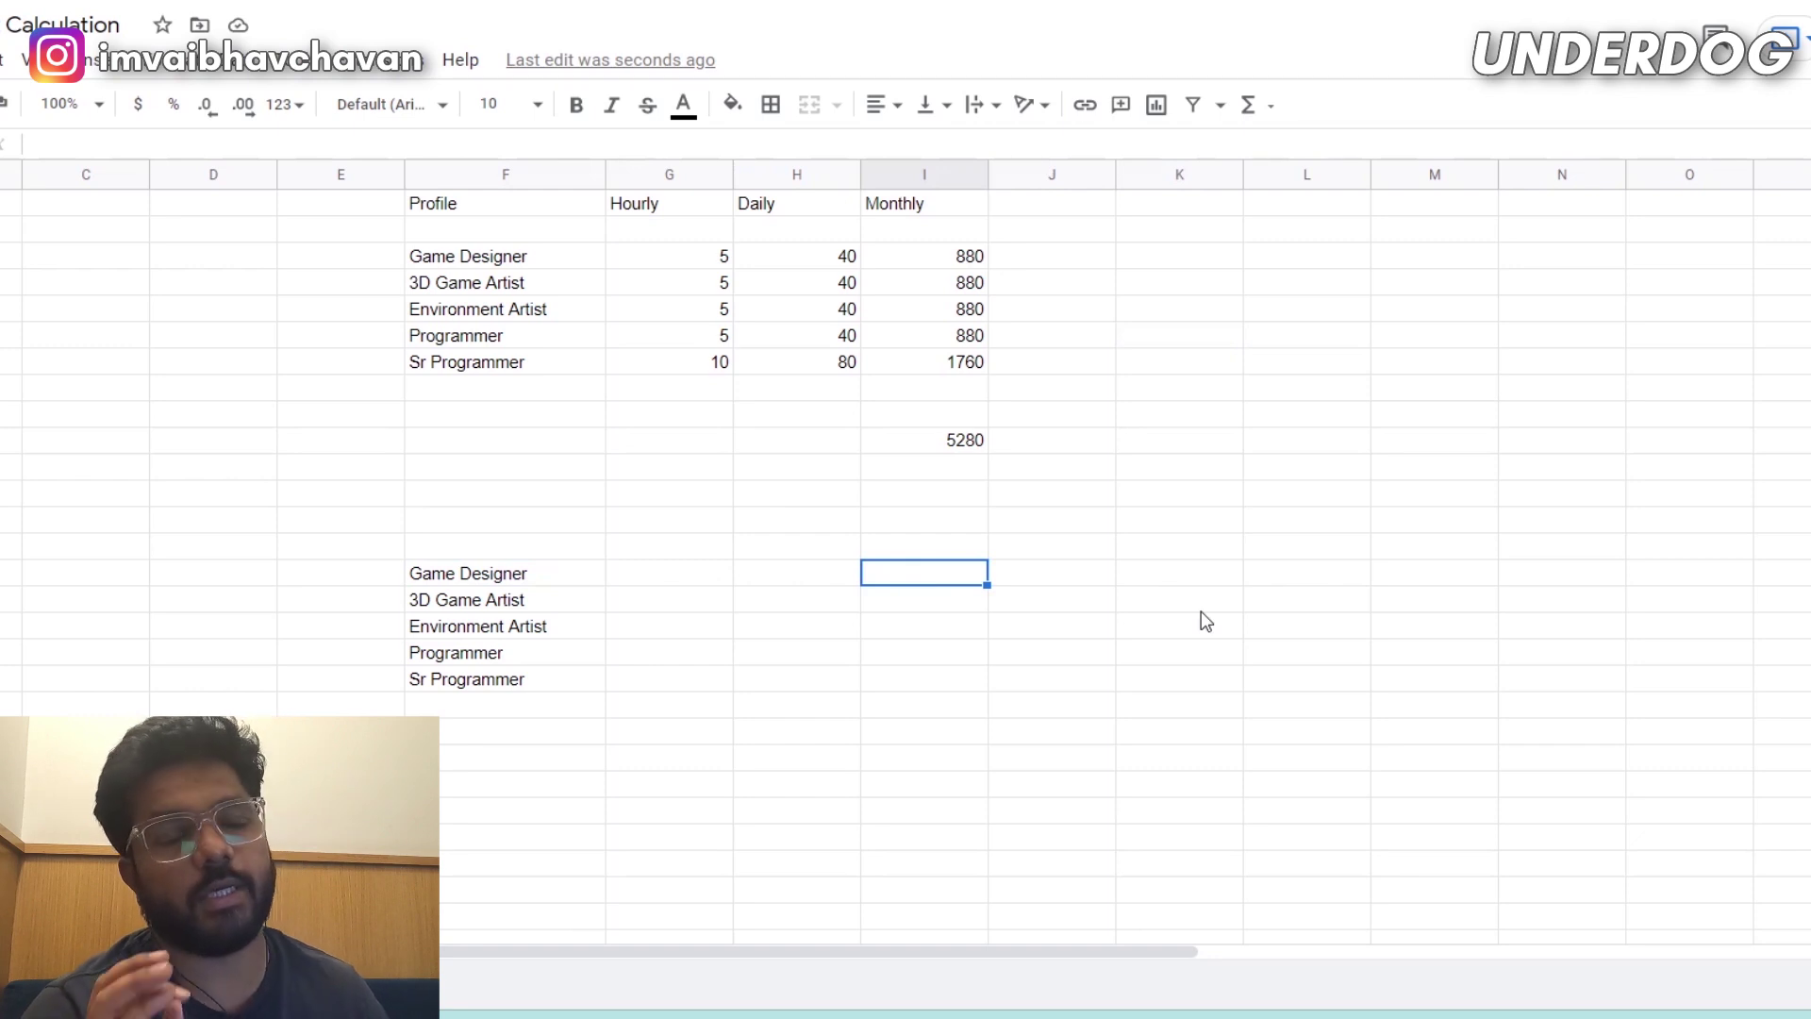
type("25000")
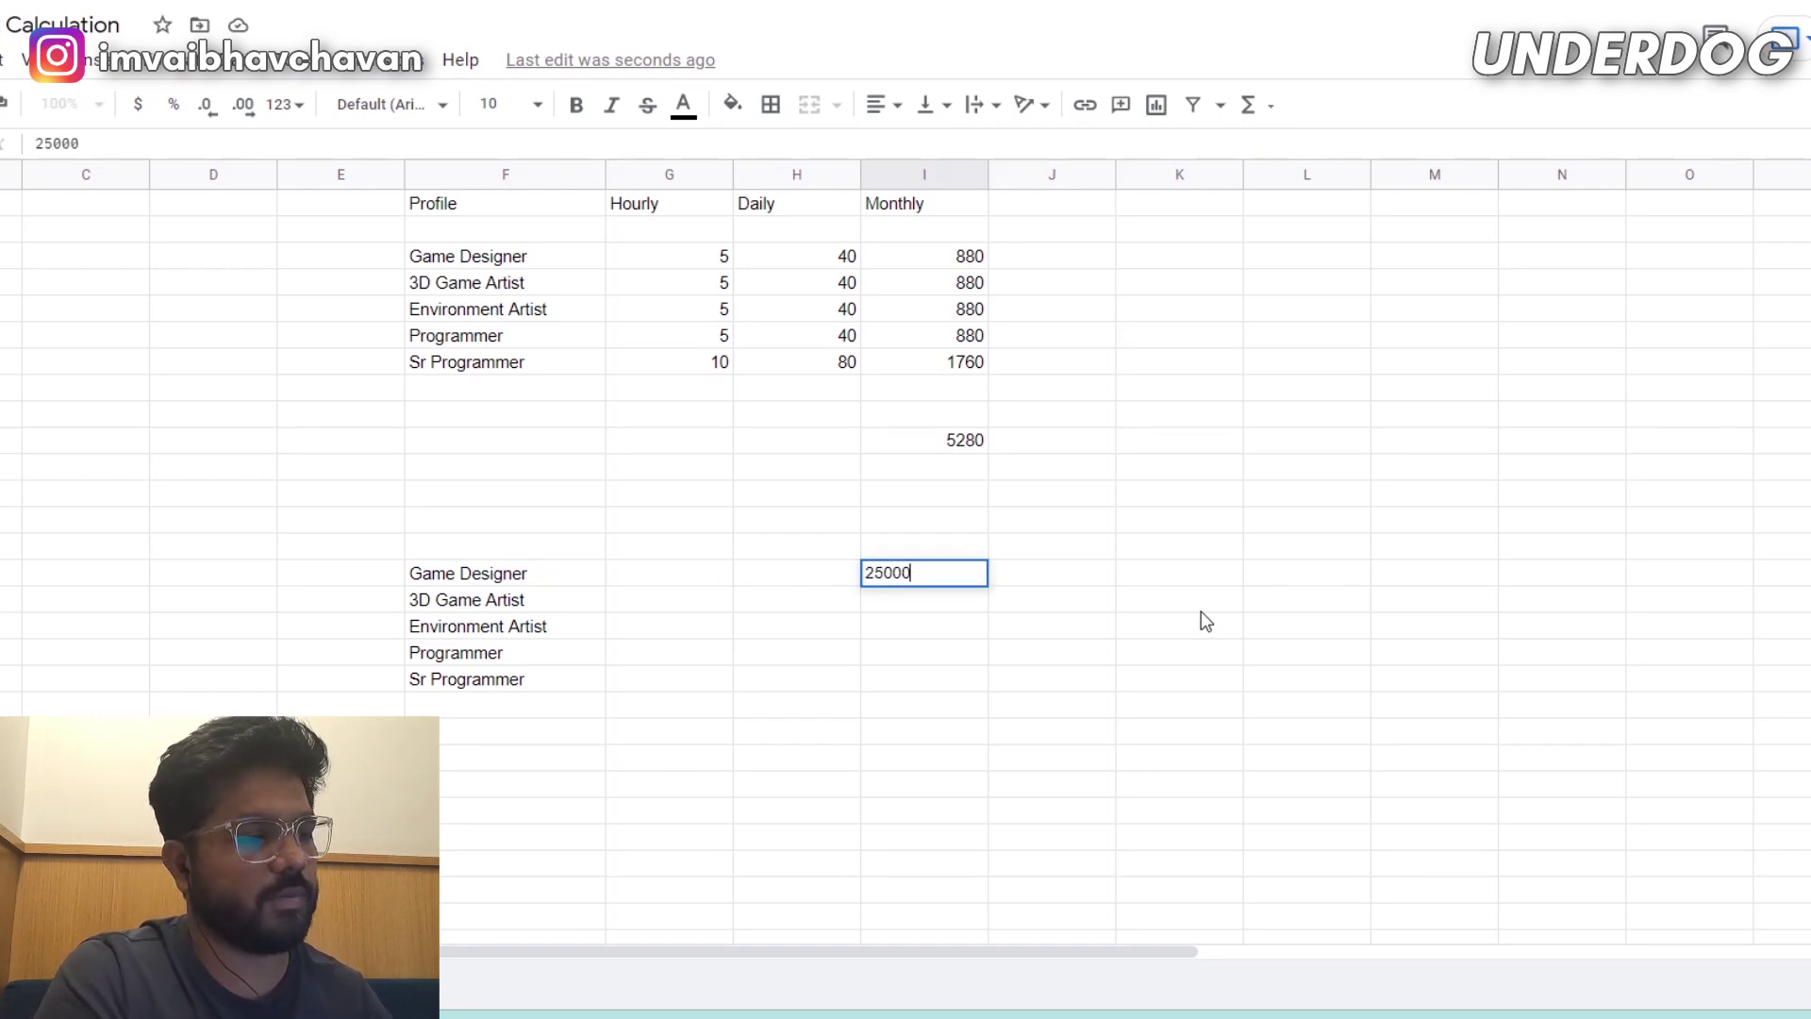
key("Return")
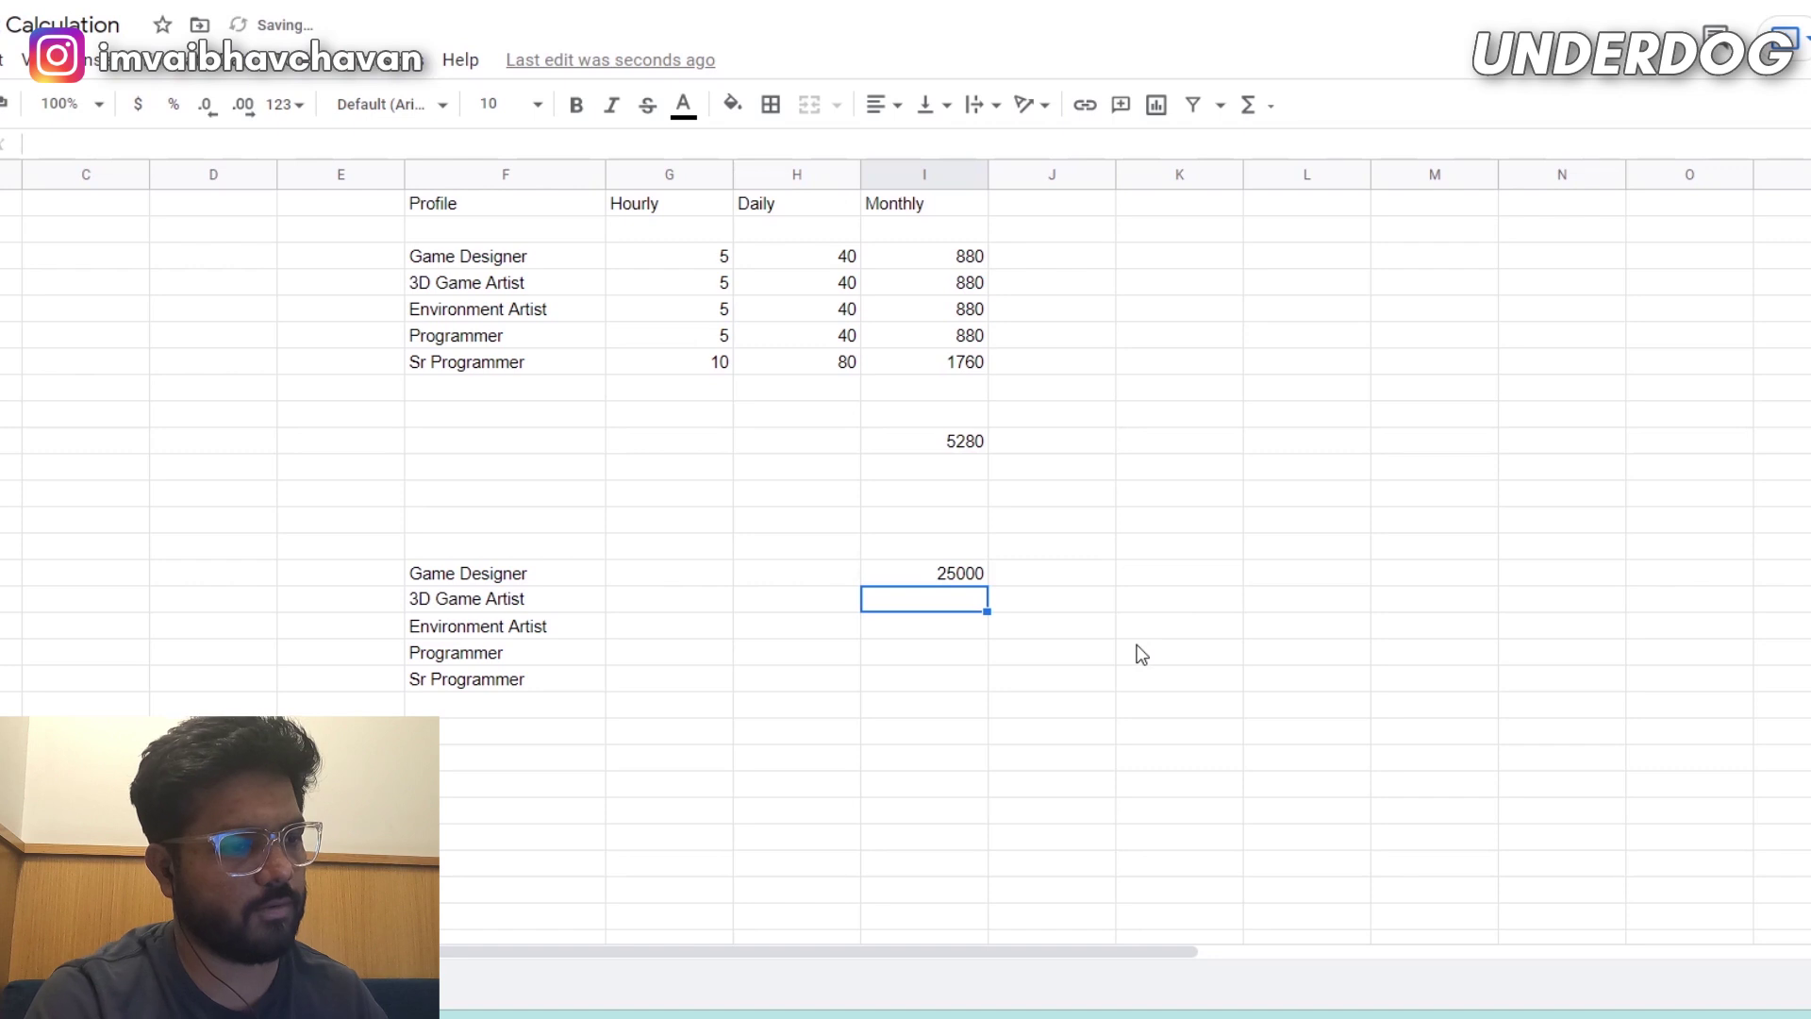
type("3")
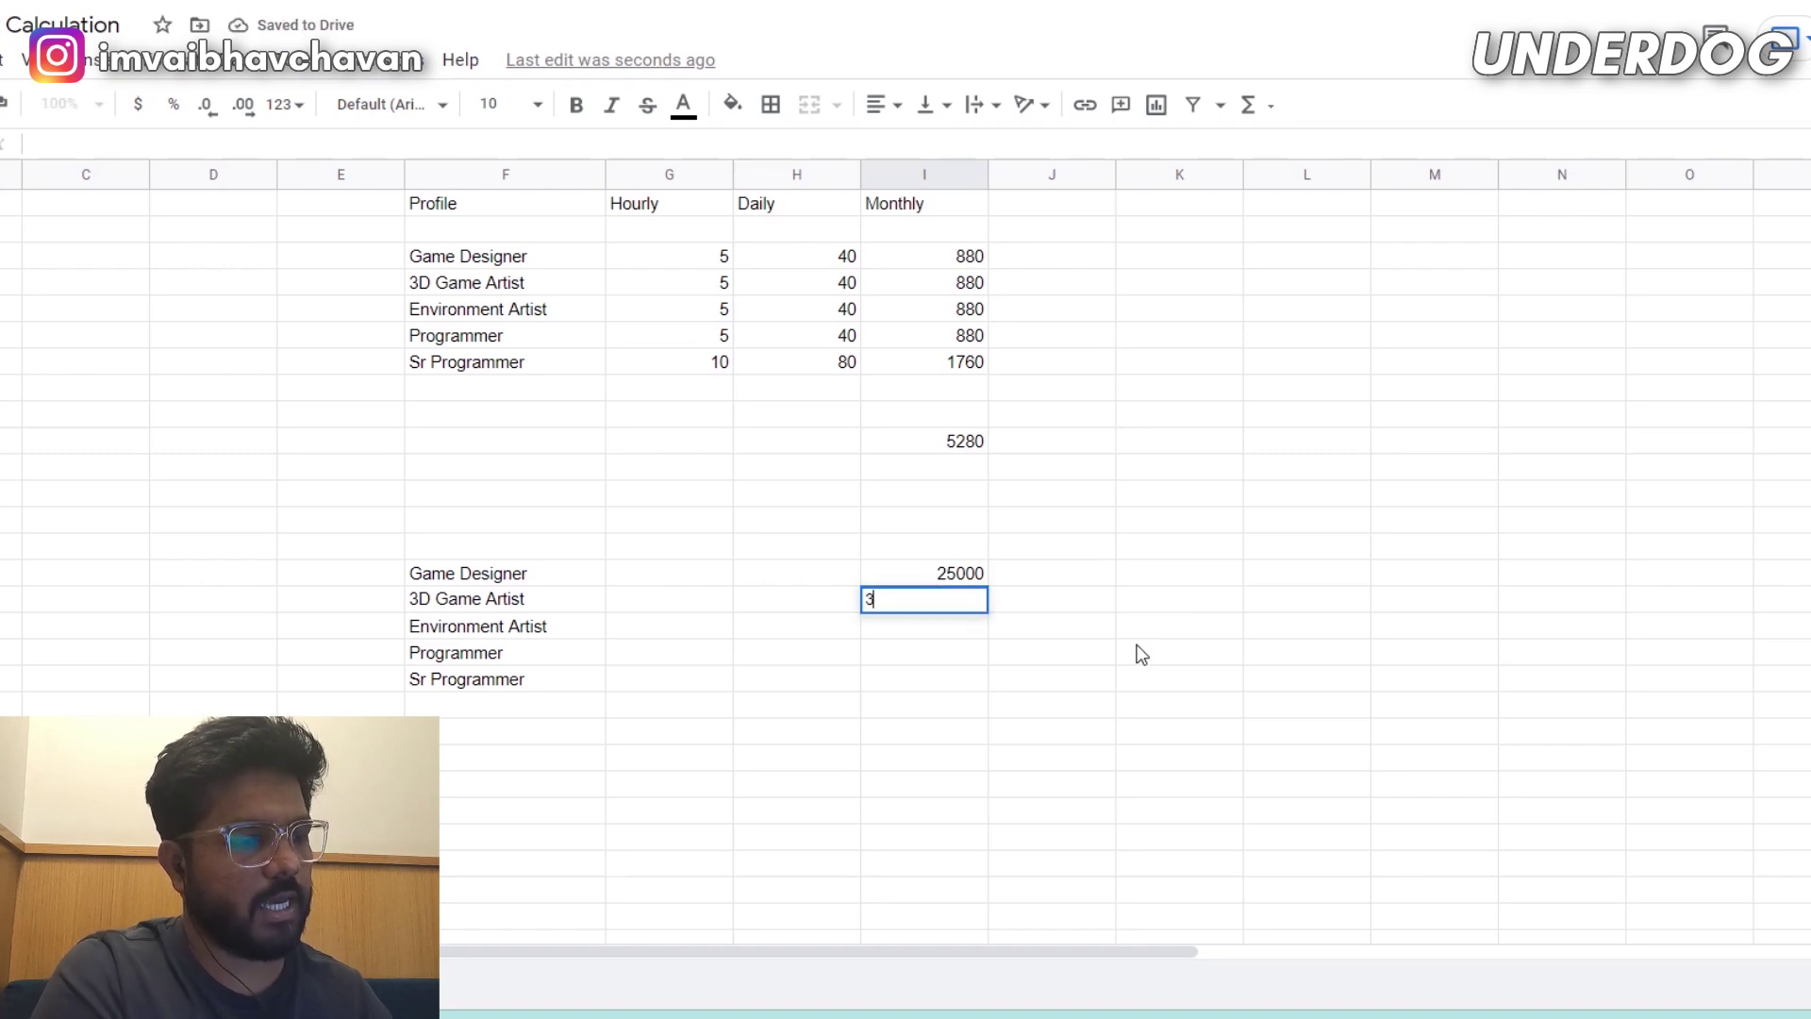
type("000")
key("Return")
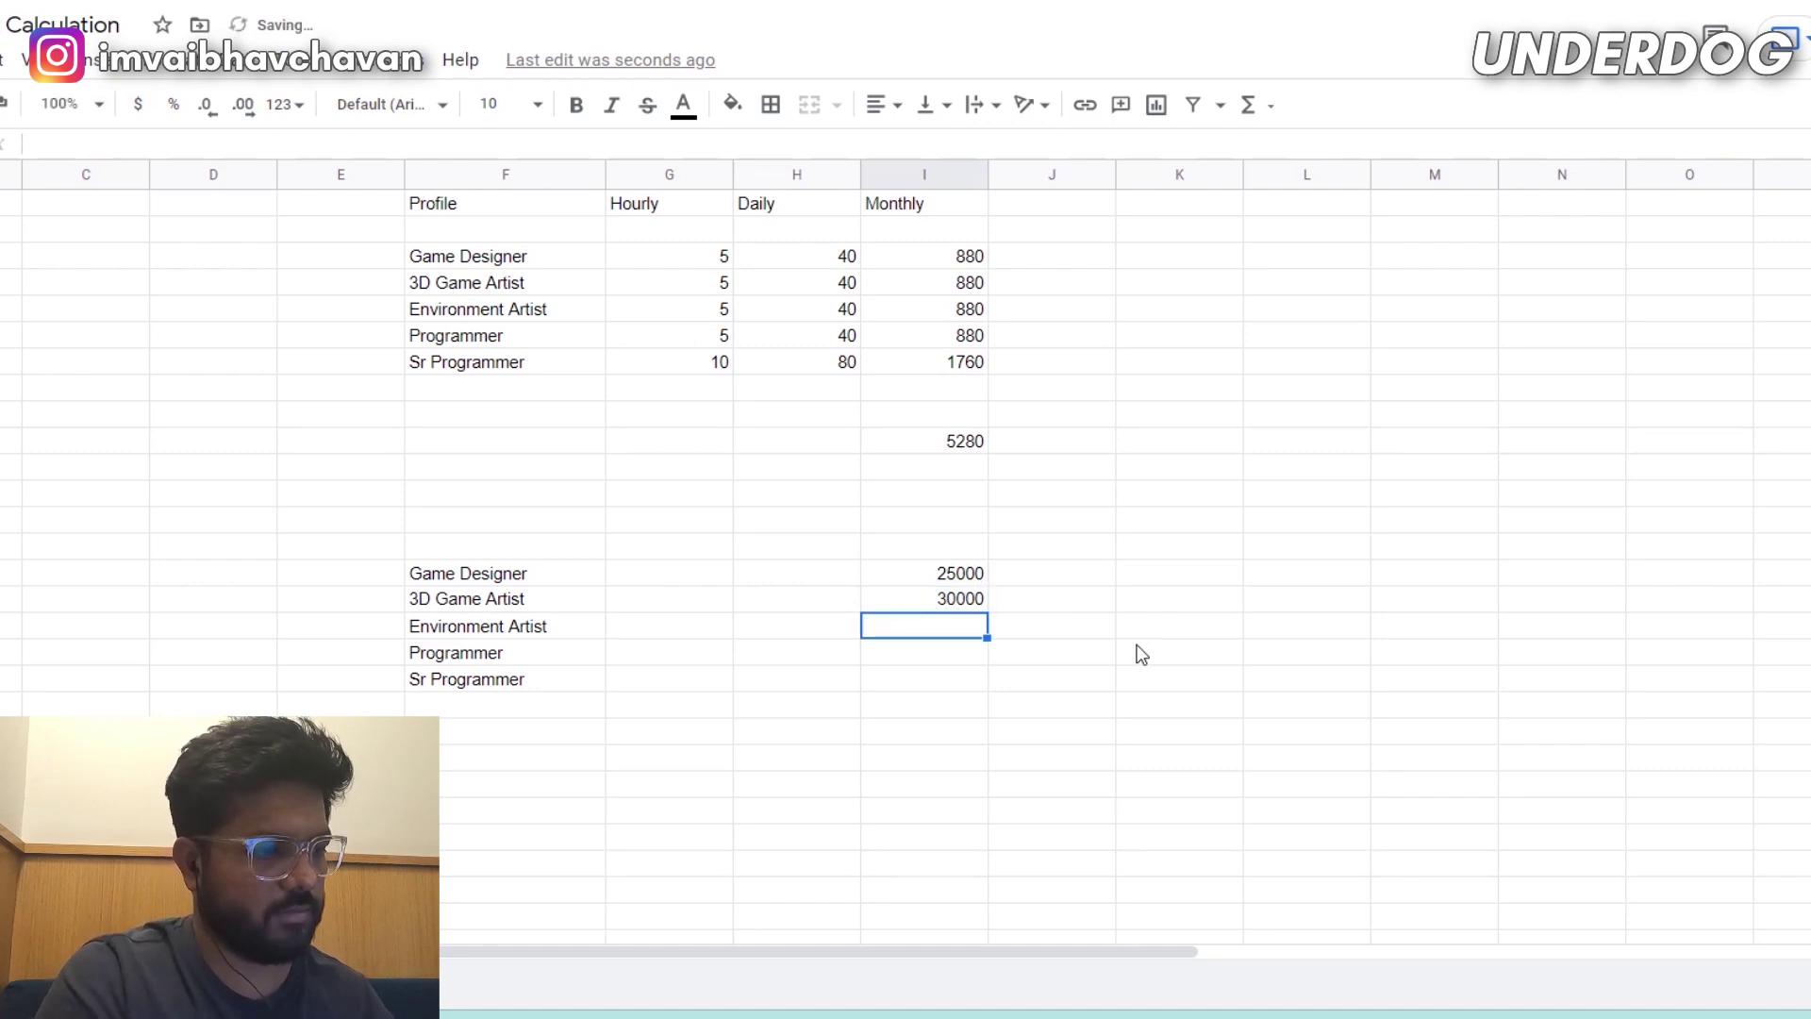
type("400")
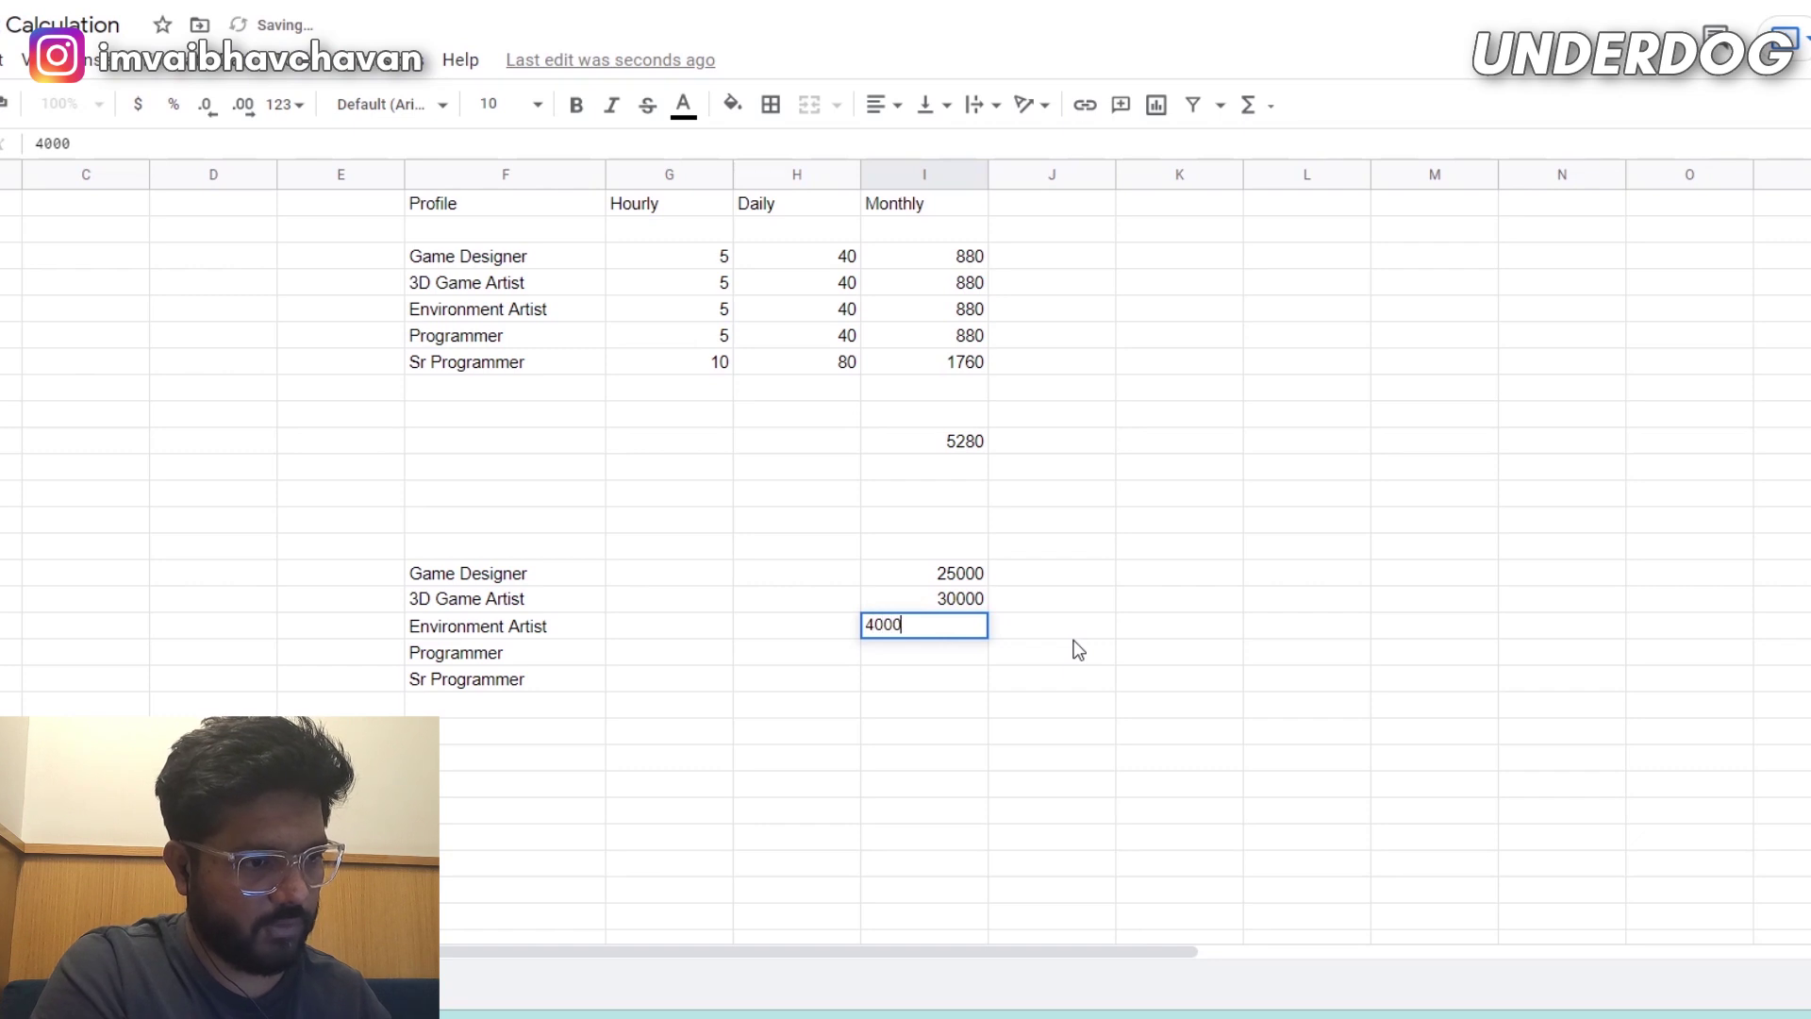
type("0")
key("Return")
type("70000")
key("Return")
type("100000")
key("Return")
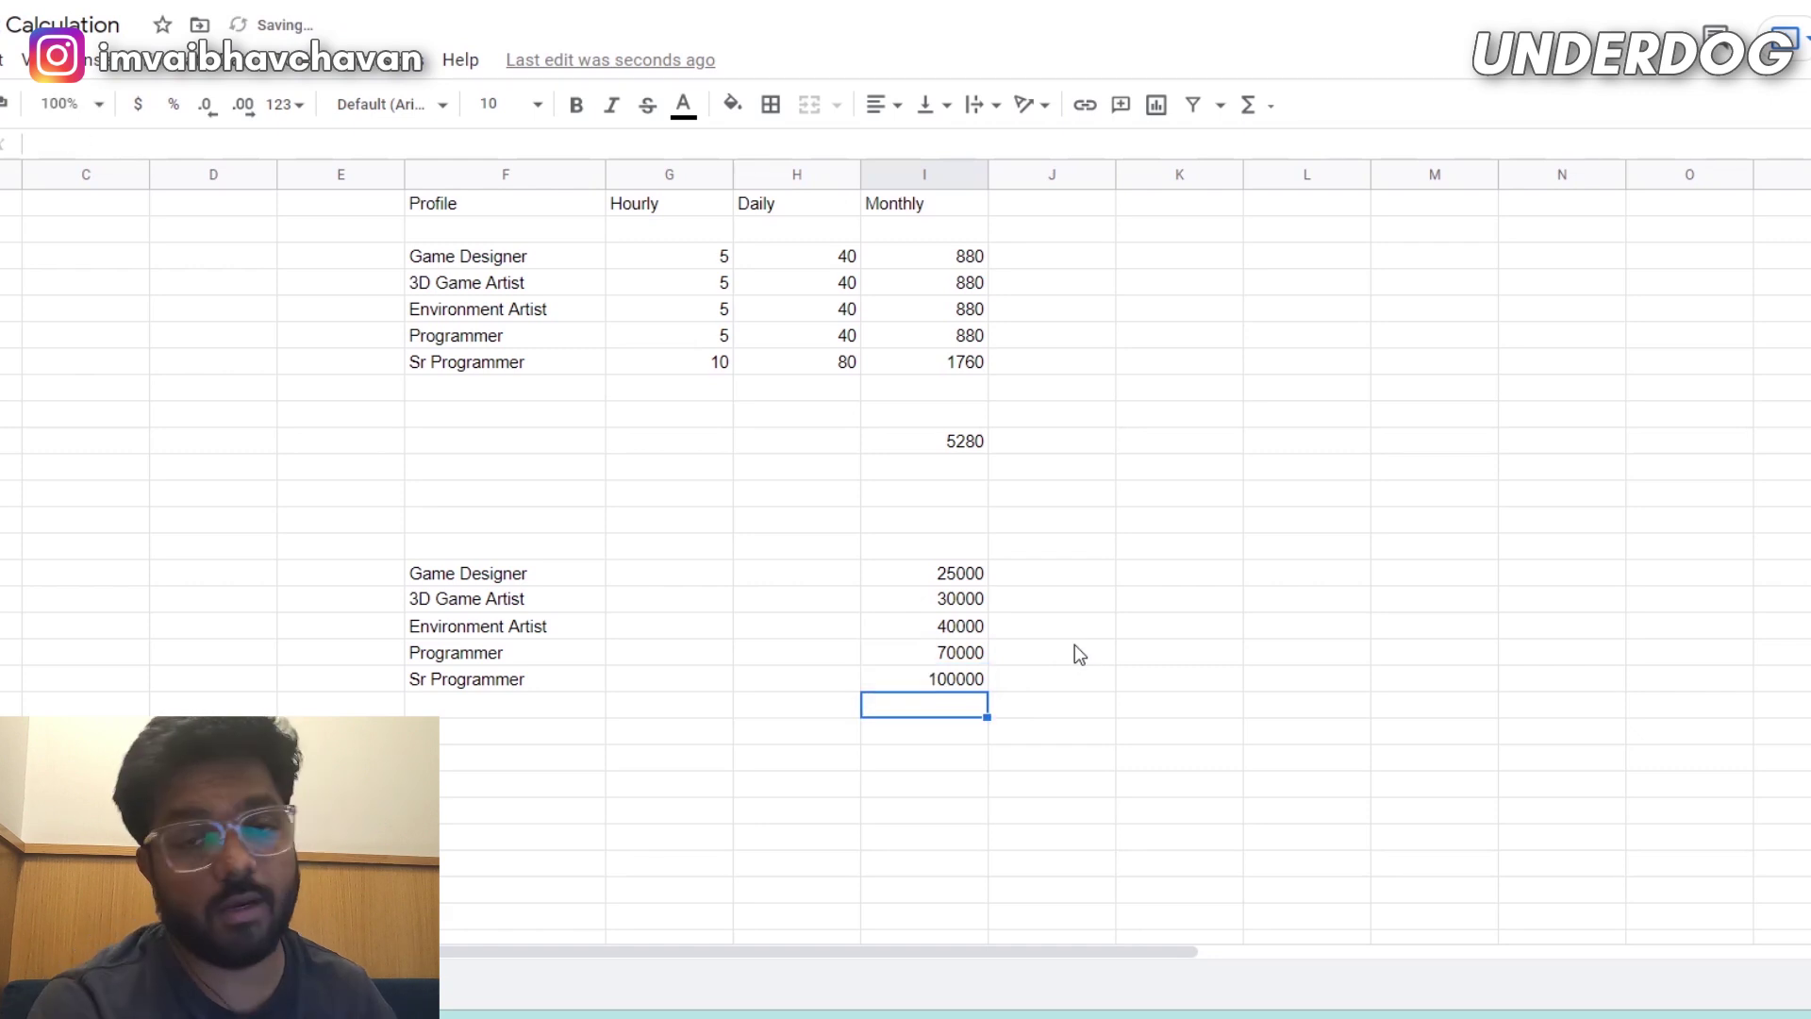
Total the five salaries two rows below with =SUM(I21:I25), giving 265000.
left_click(938, 677)
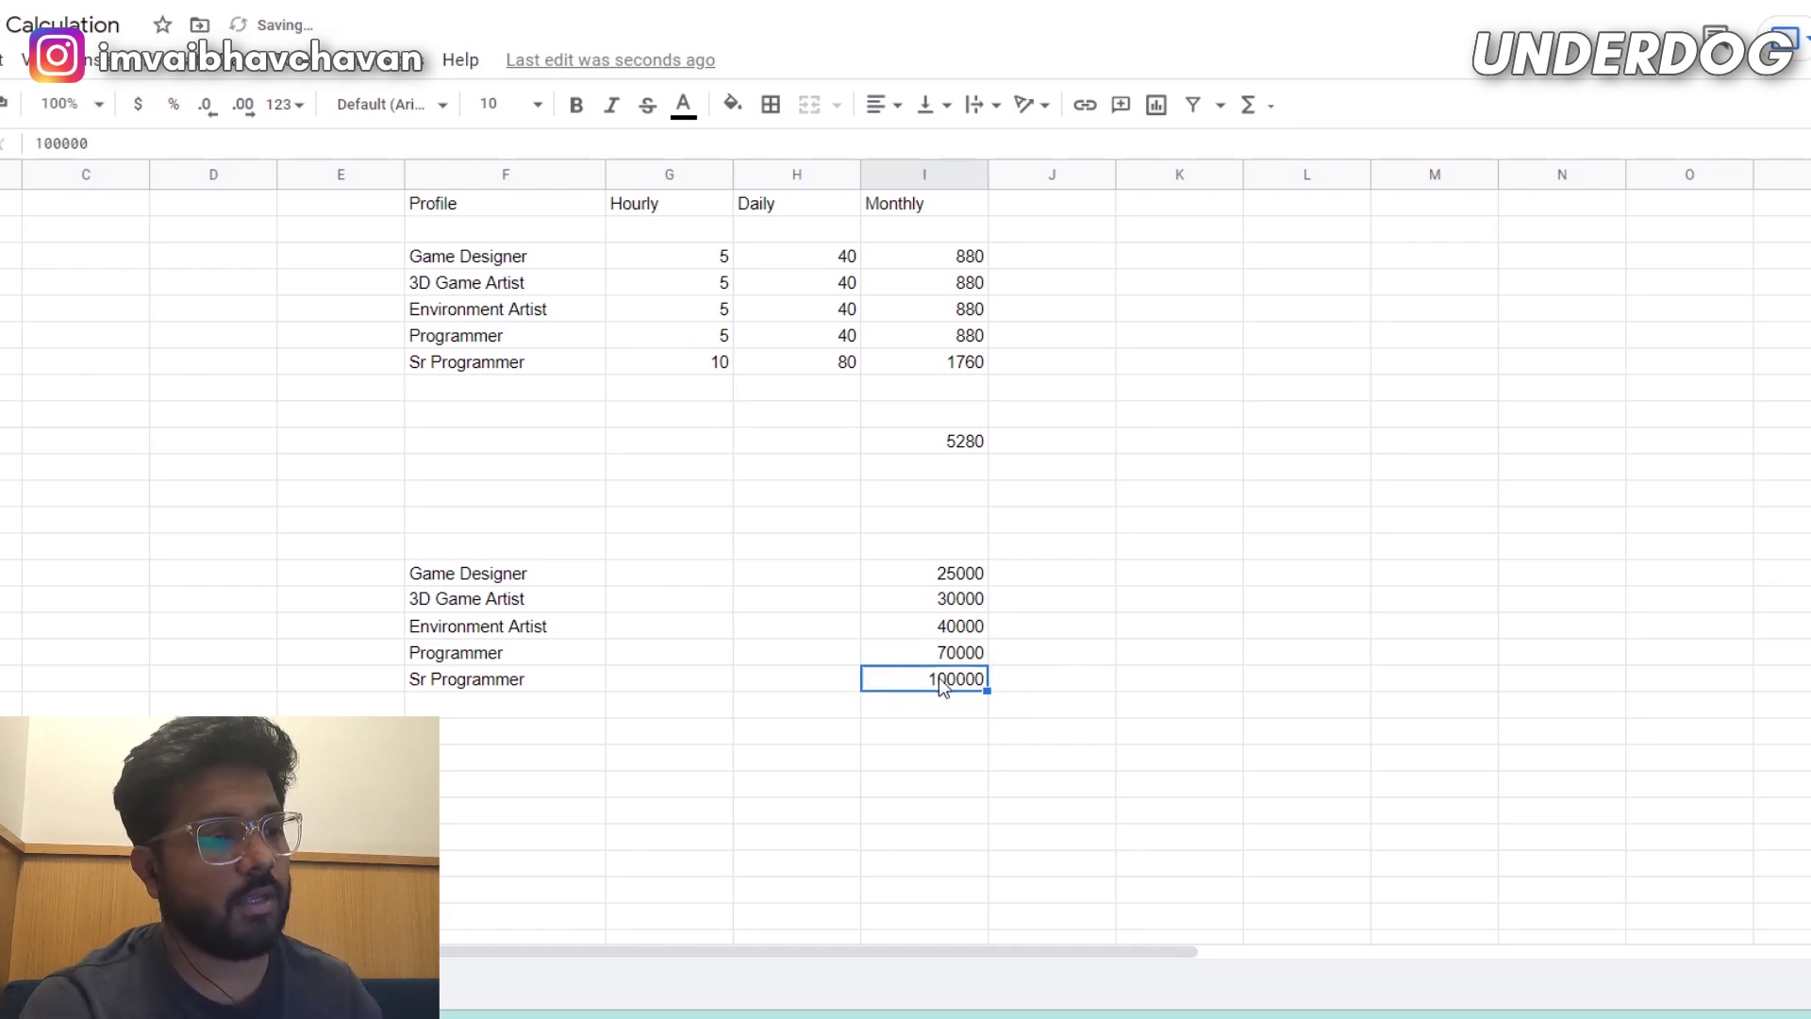
left_click(947, 574, "shift")
left_click(947, 761)
type("=SUM")
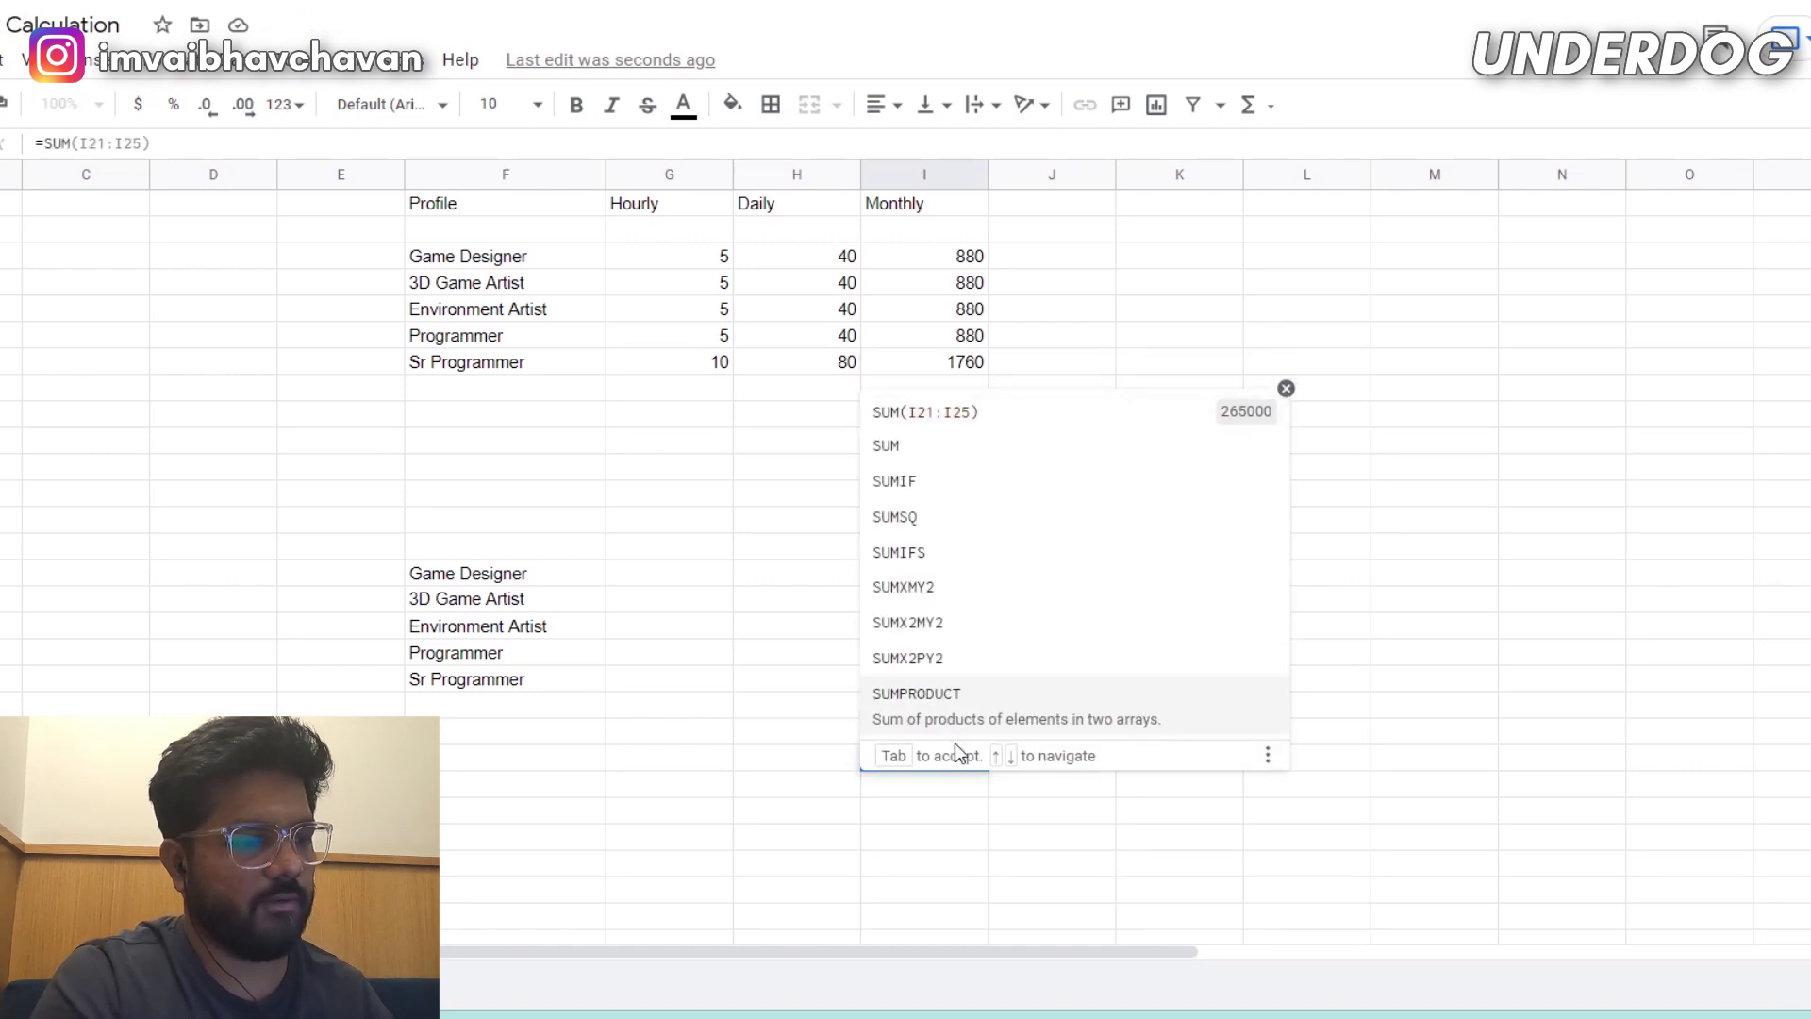
type("(")
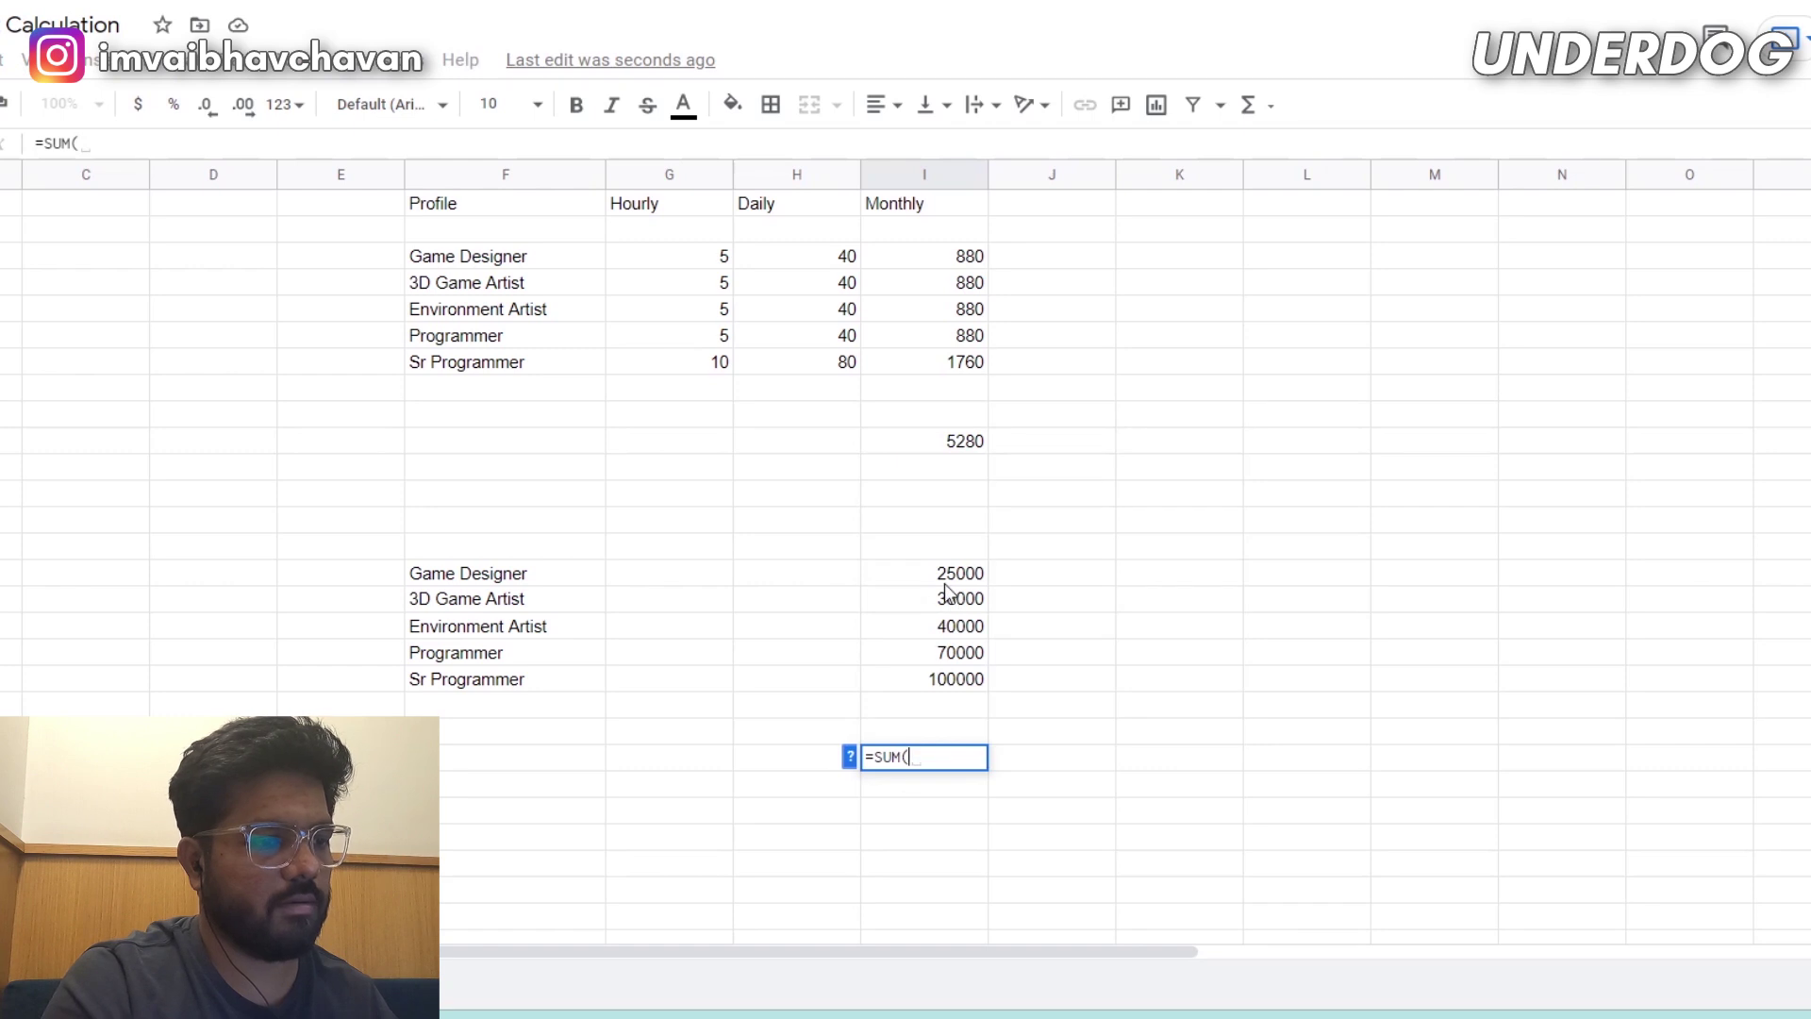
left_click_drag(945, 583, 948, 684)
key("Return")
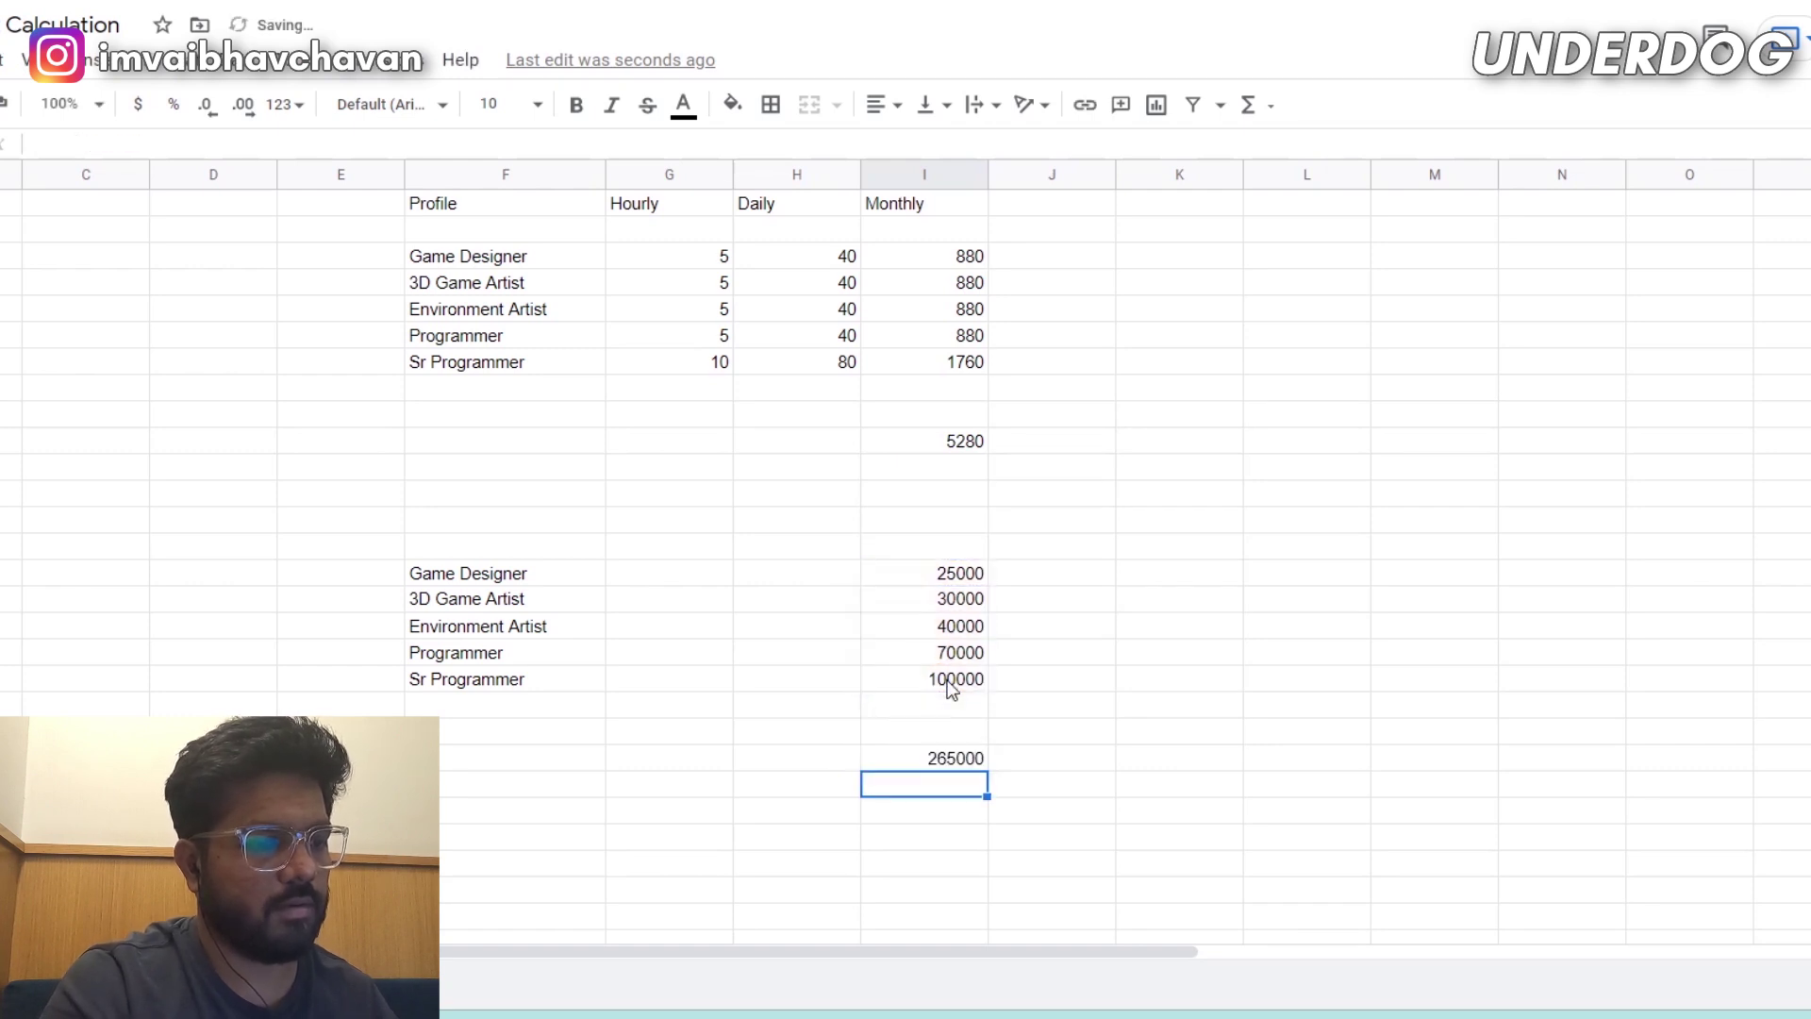
left_click(943, 754)
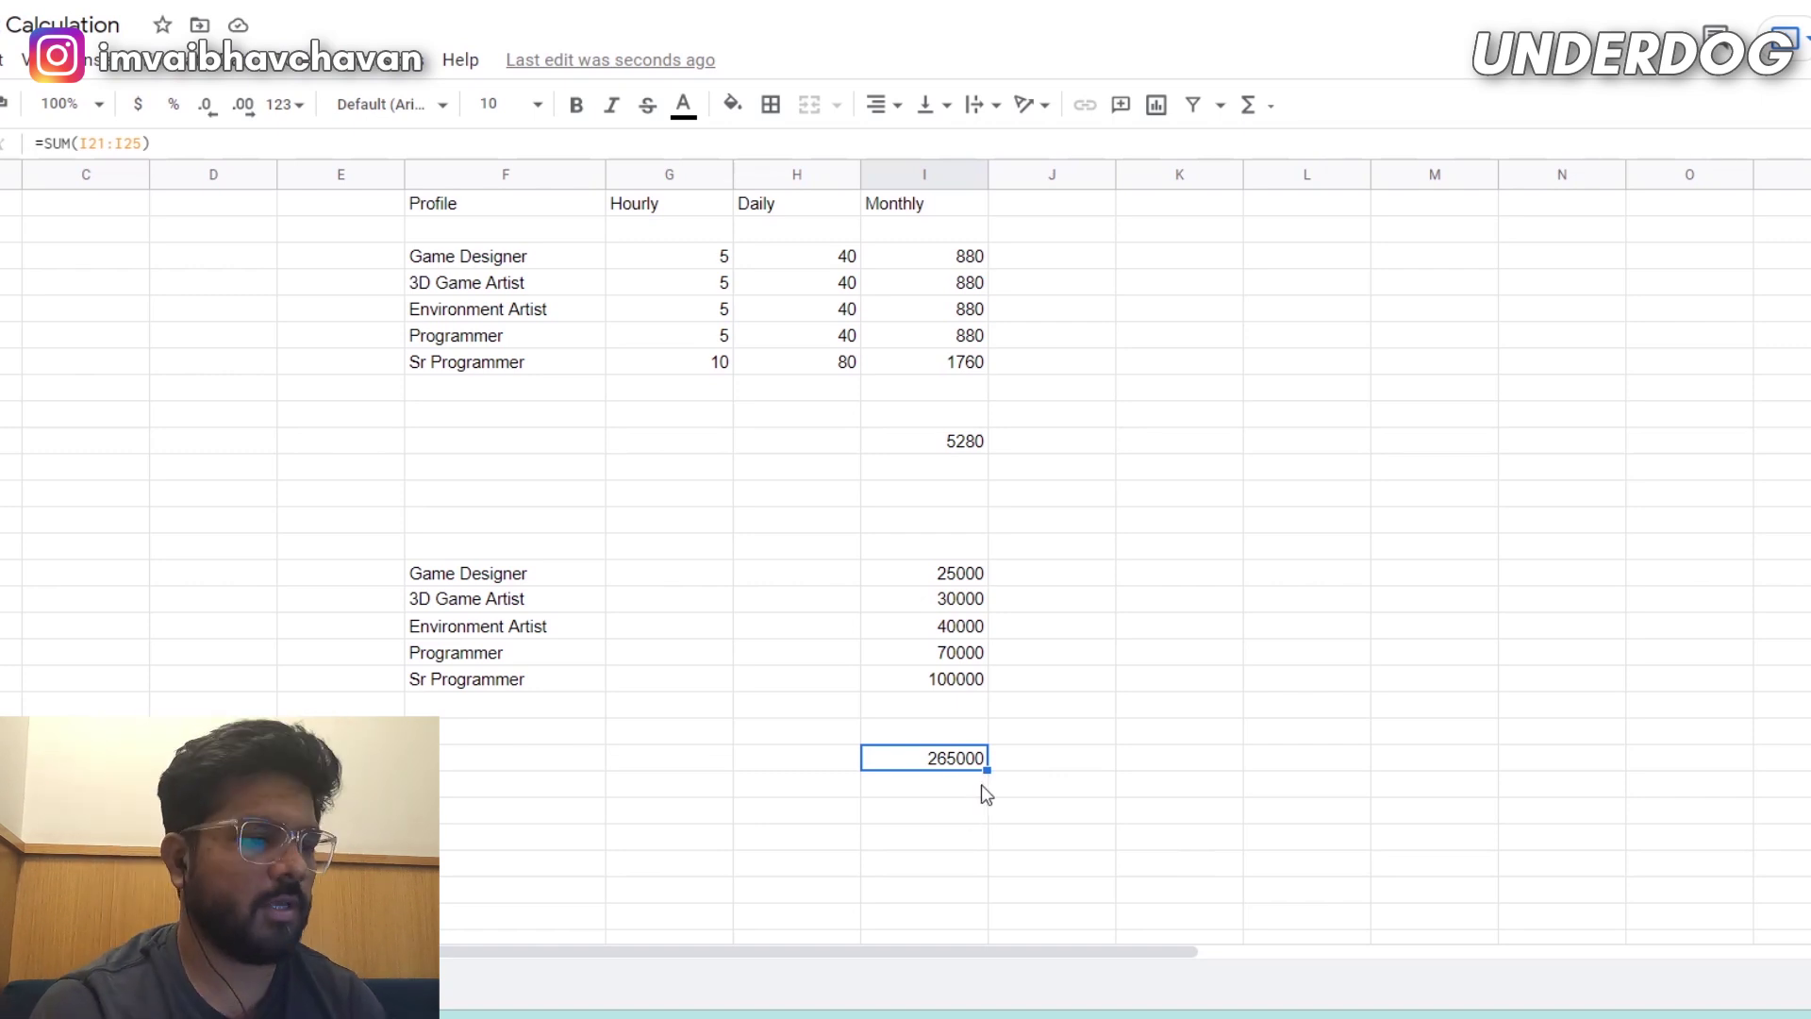
left_click(1049, 768)
Compute 30% of the 265000 total with =I28*.3, giving 79500.
type("=")
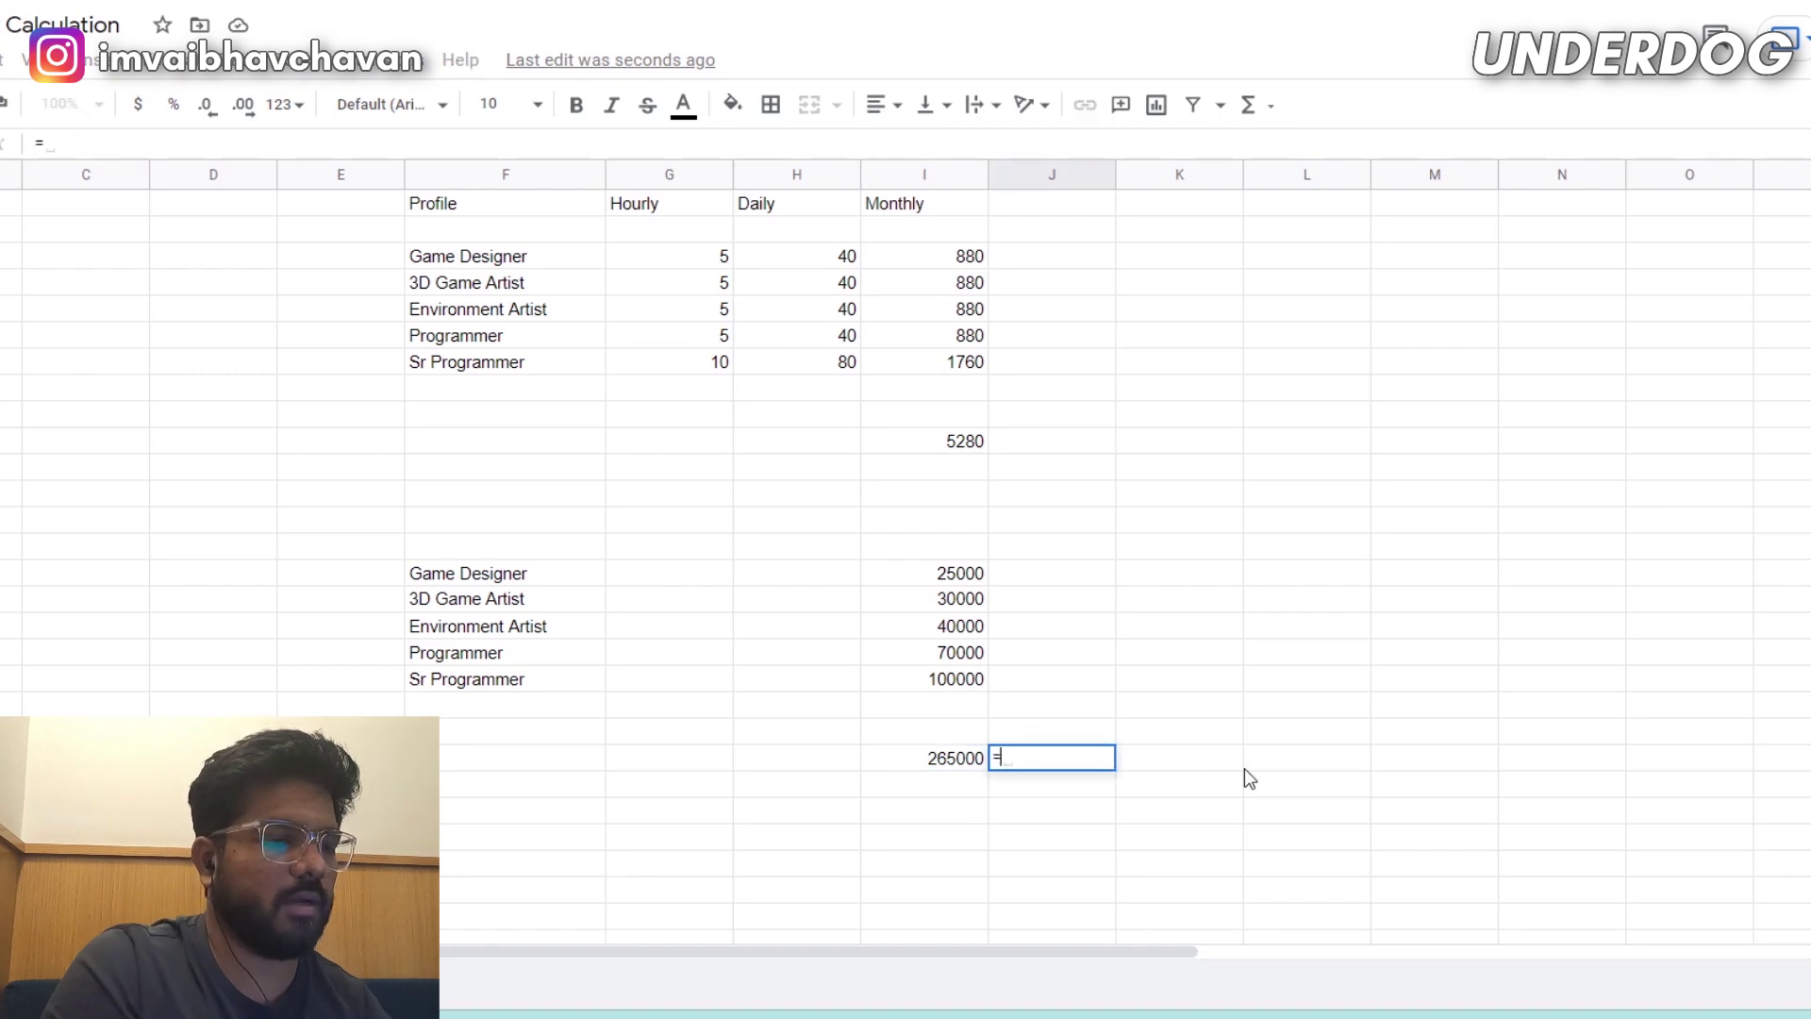
left_click(940, 758)
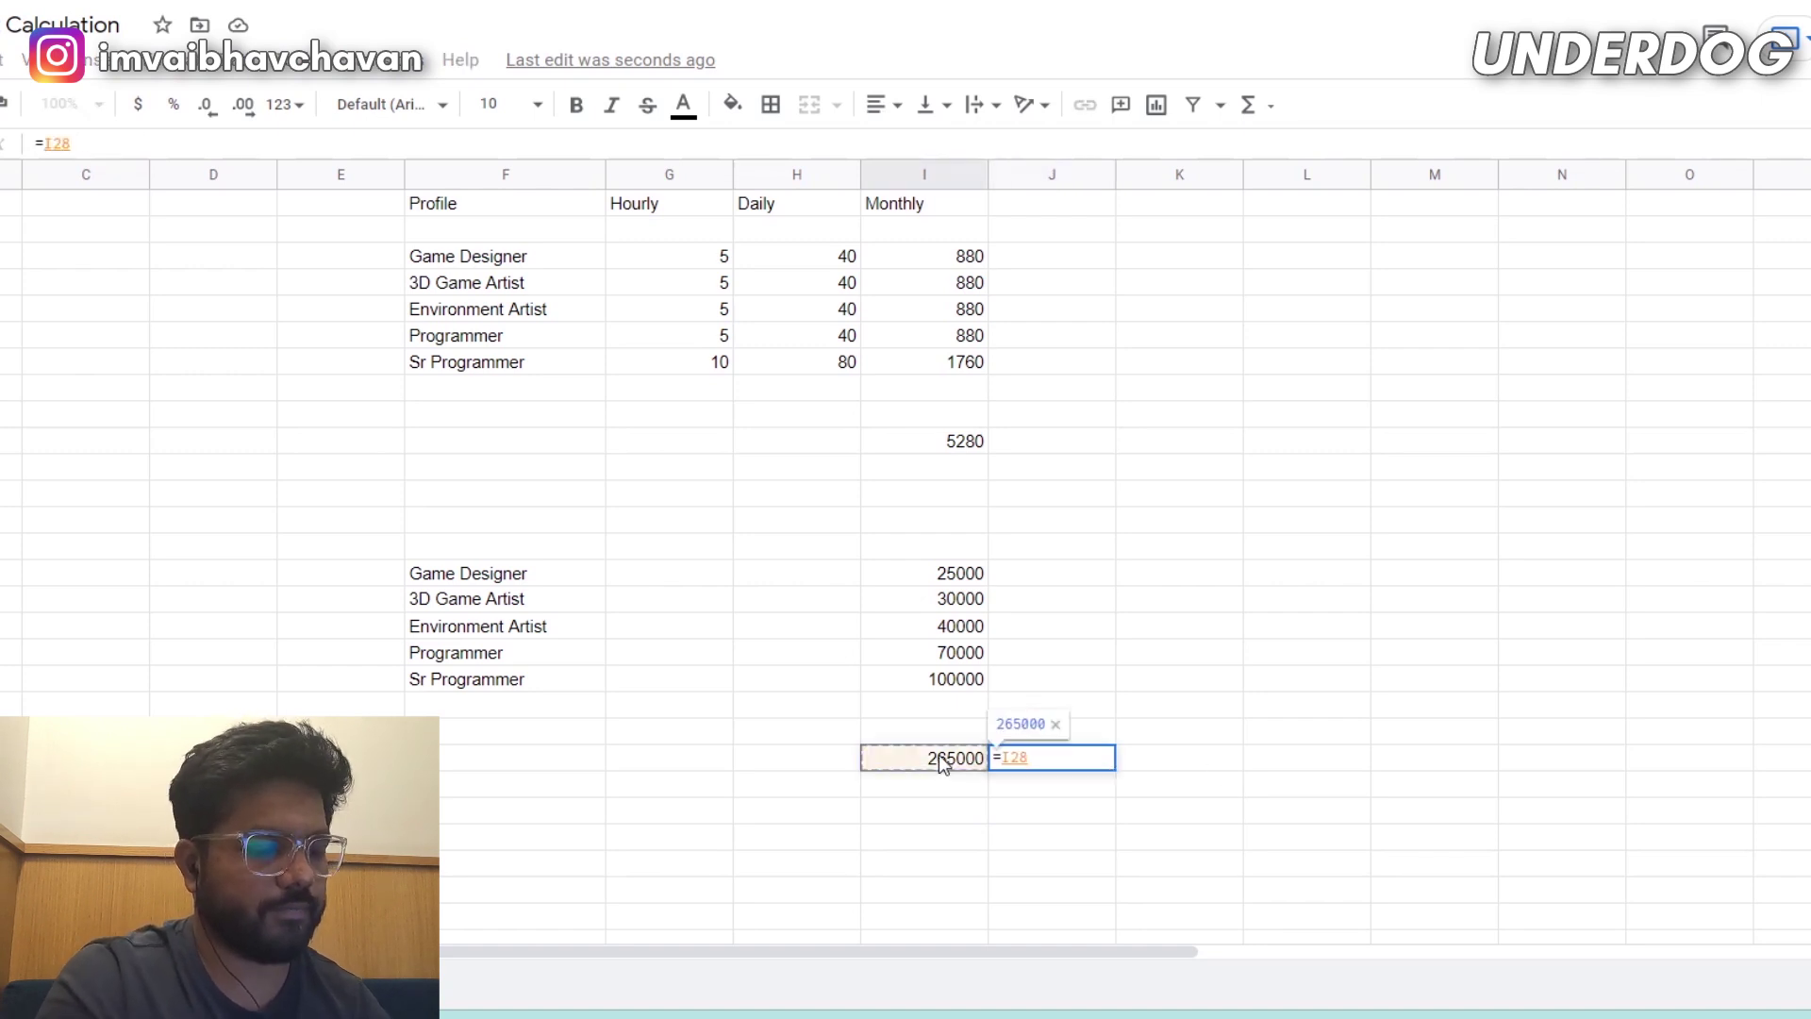
type("*.3")
key("Return")
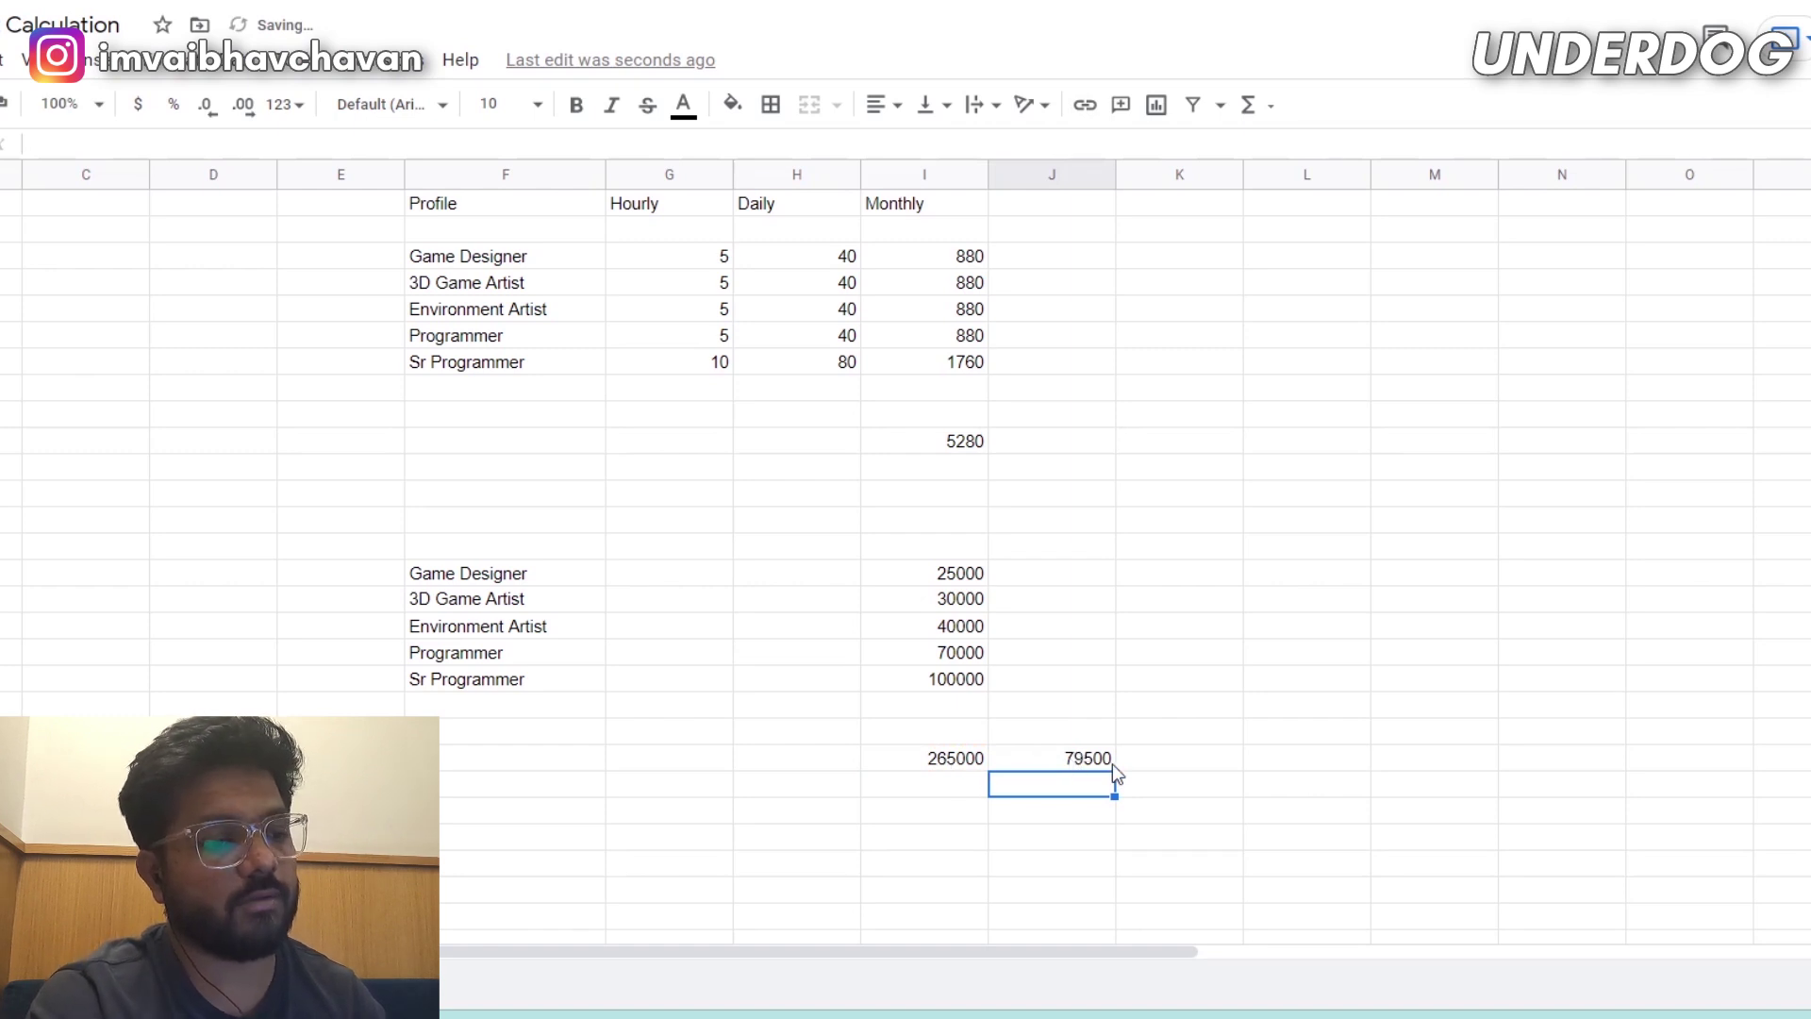
Add 265000 and 79500 with a SUM formula in the next cell, giving 344500.
left_click(1184, 762)
type("=")
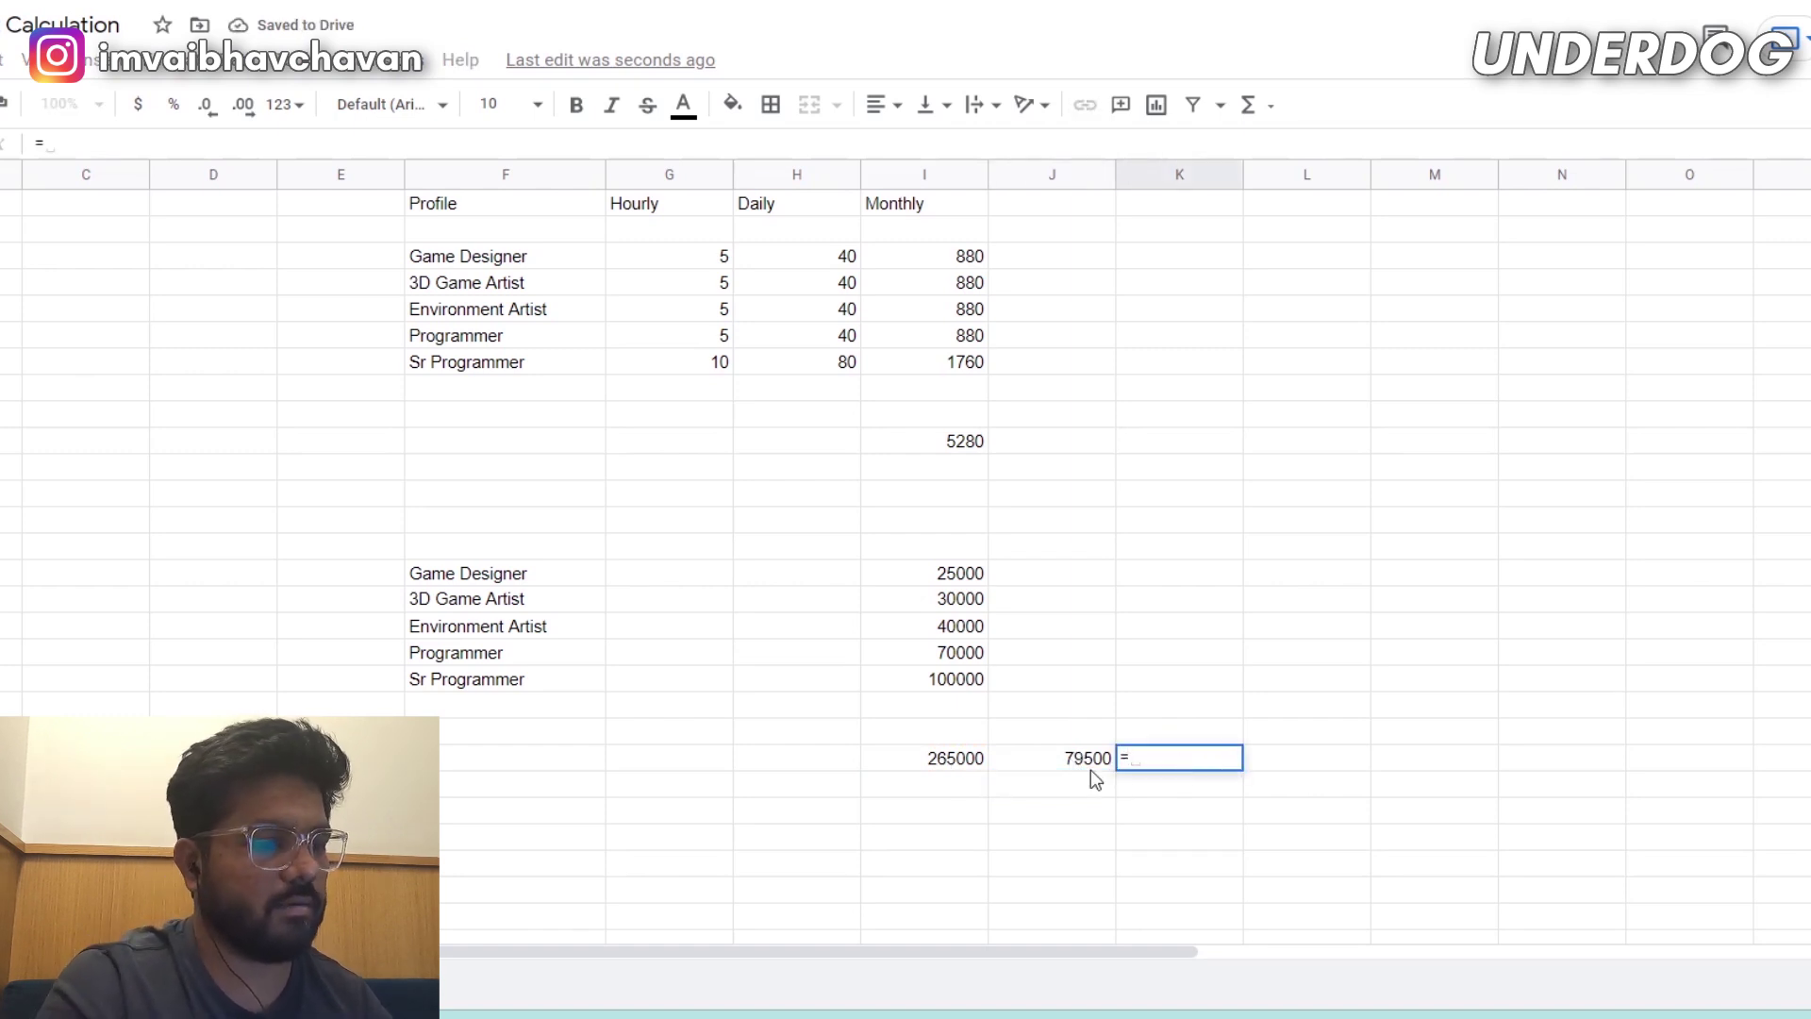
left_click(1066, 766)
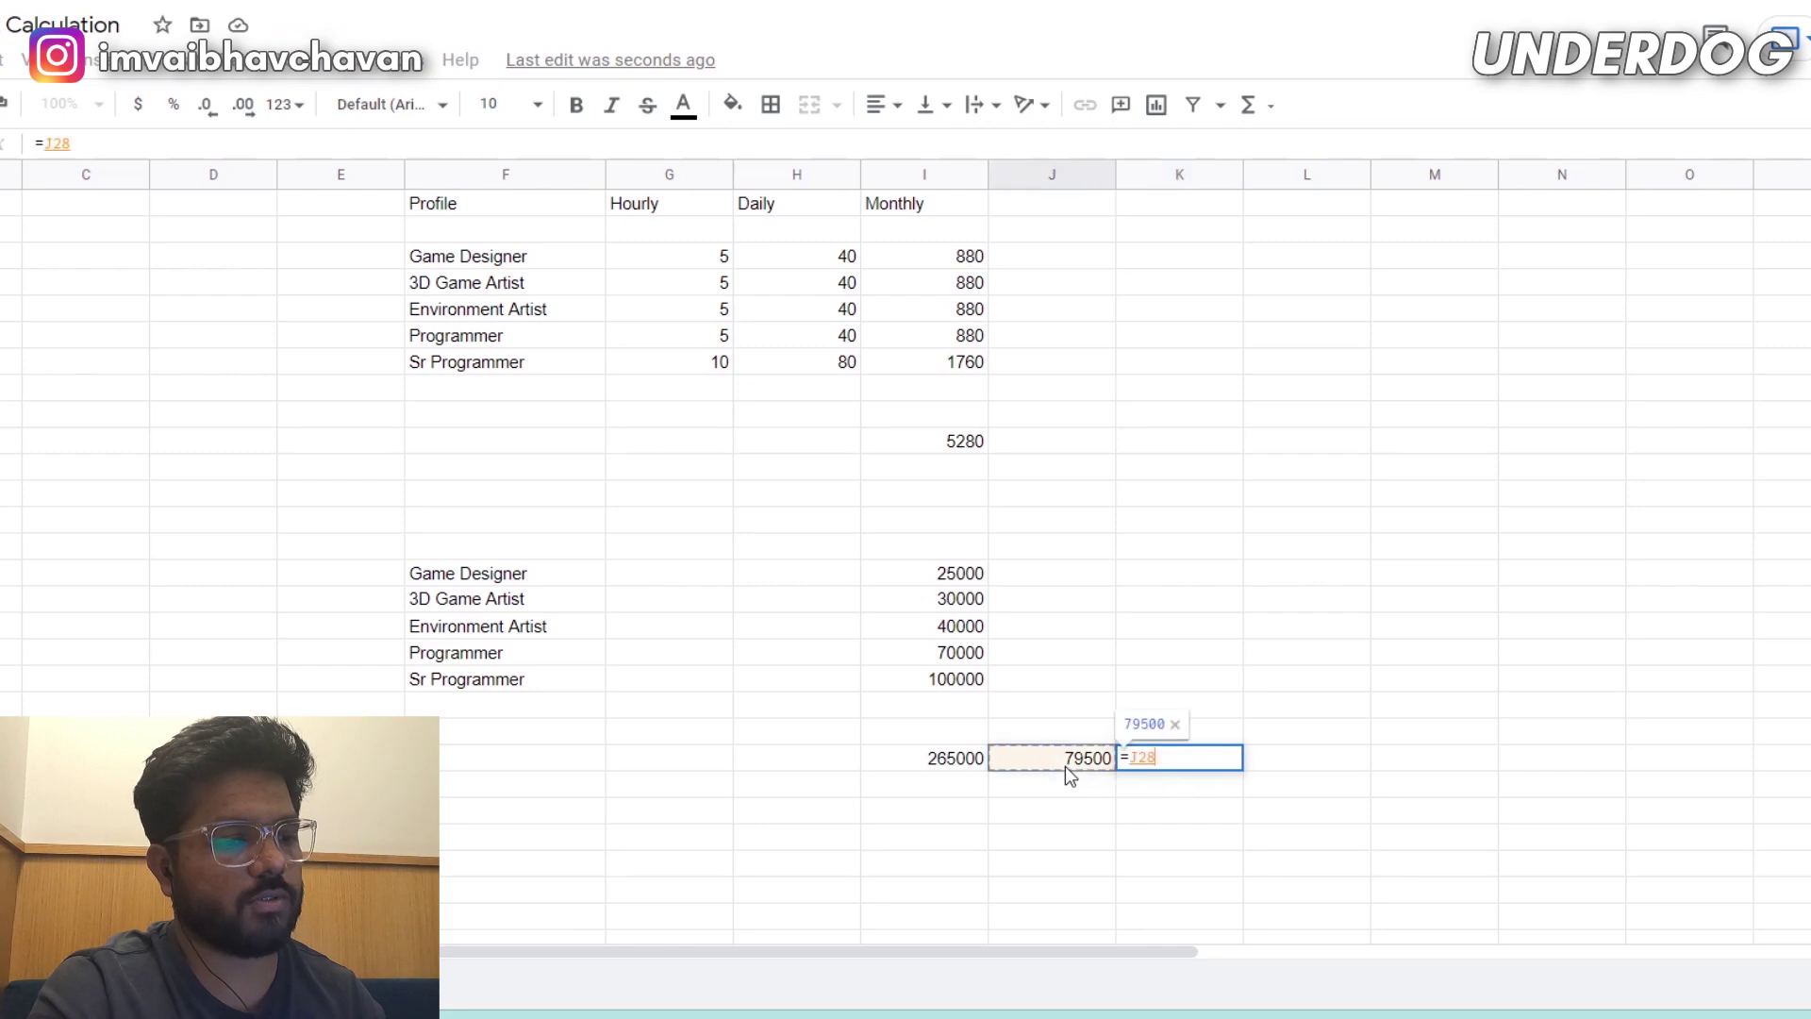
type("+")
left_click_drag(1066, 766, 954, 762)
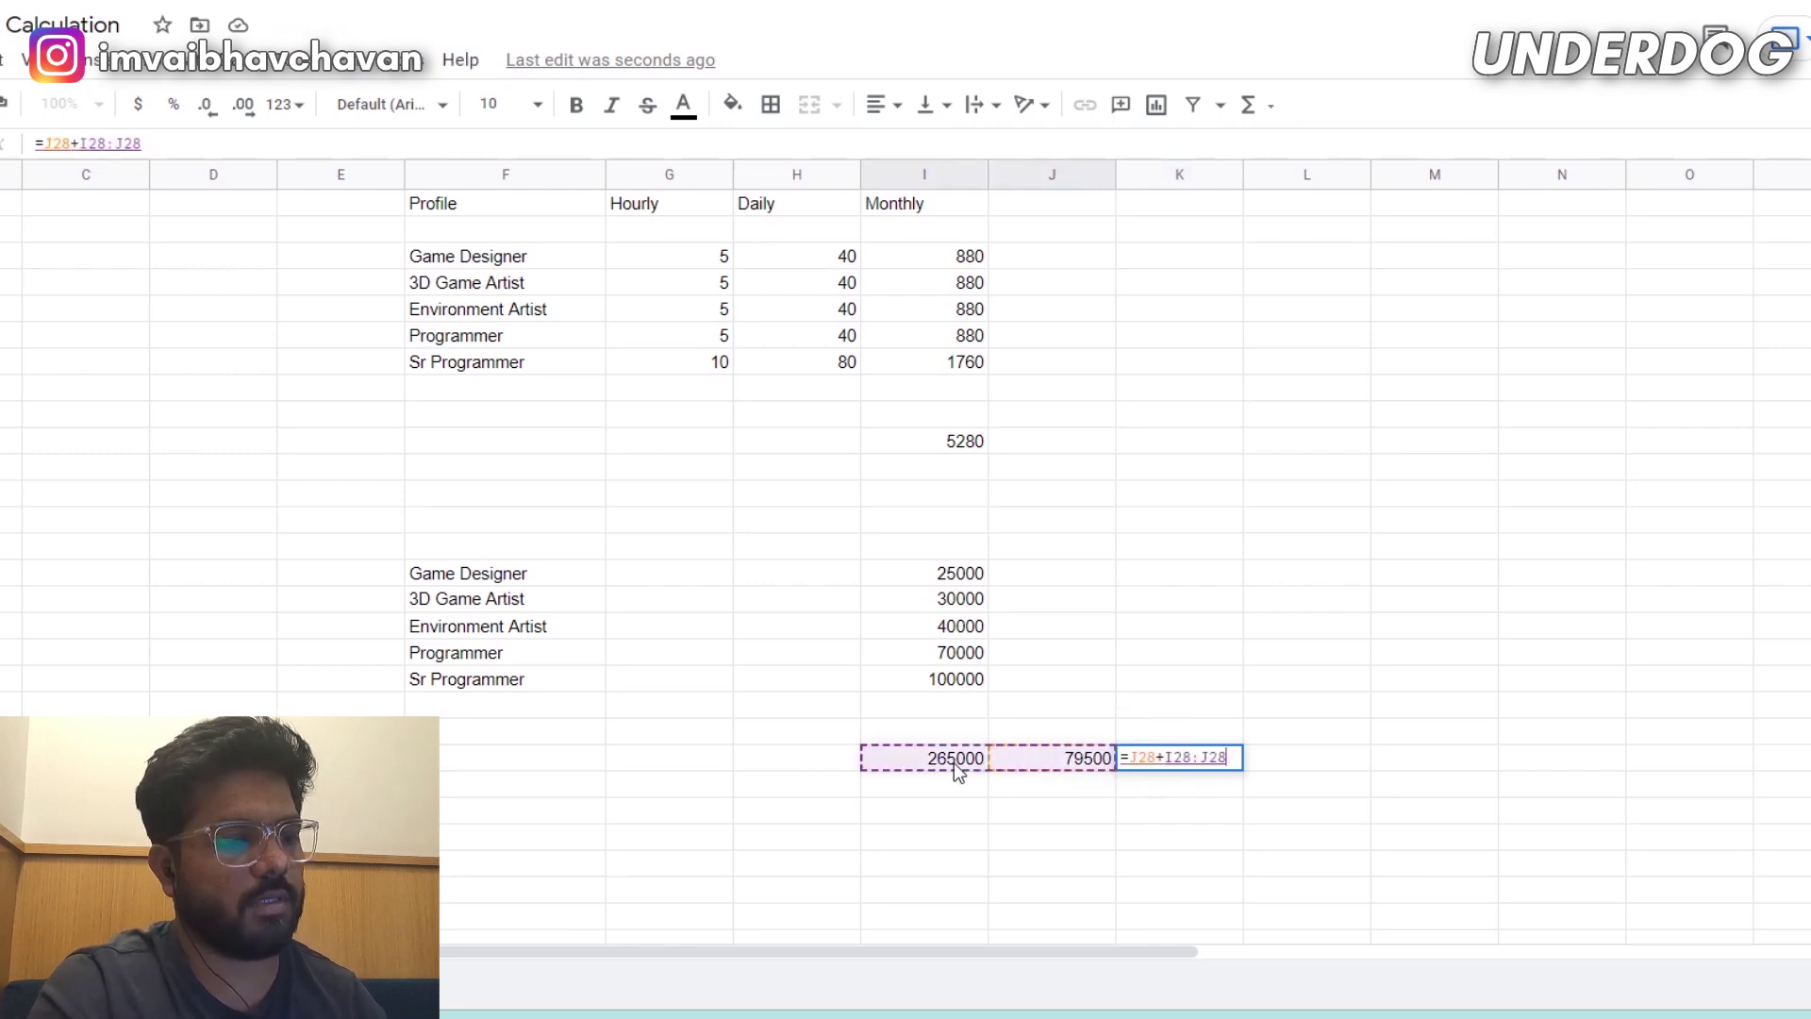
key("Return")
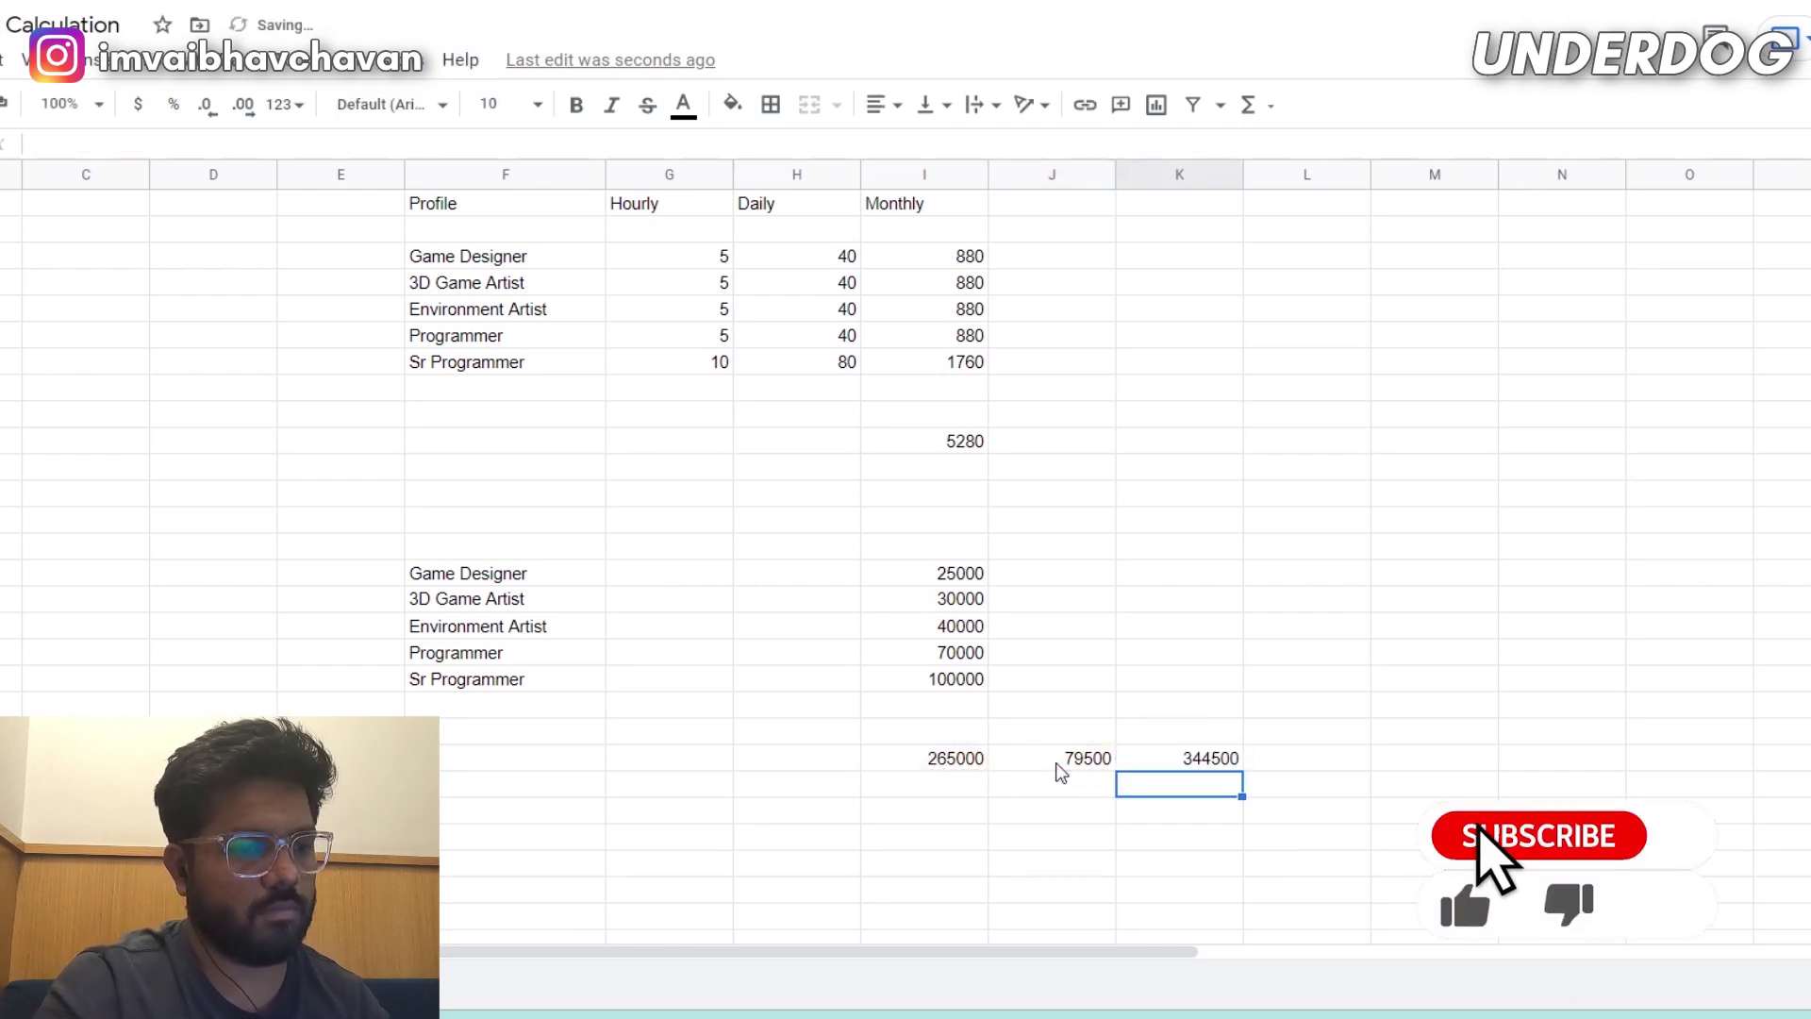
key("Right")
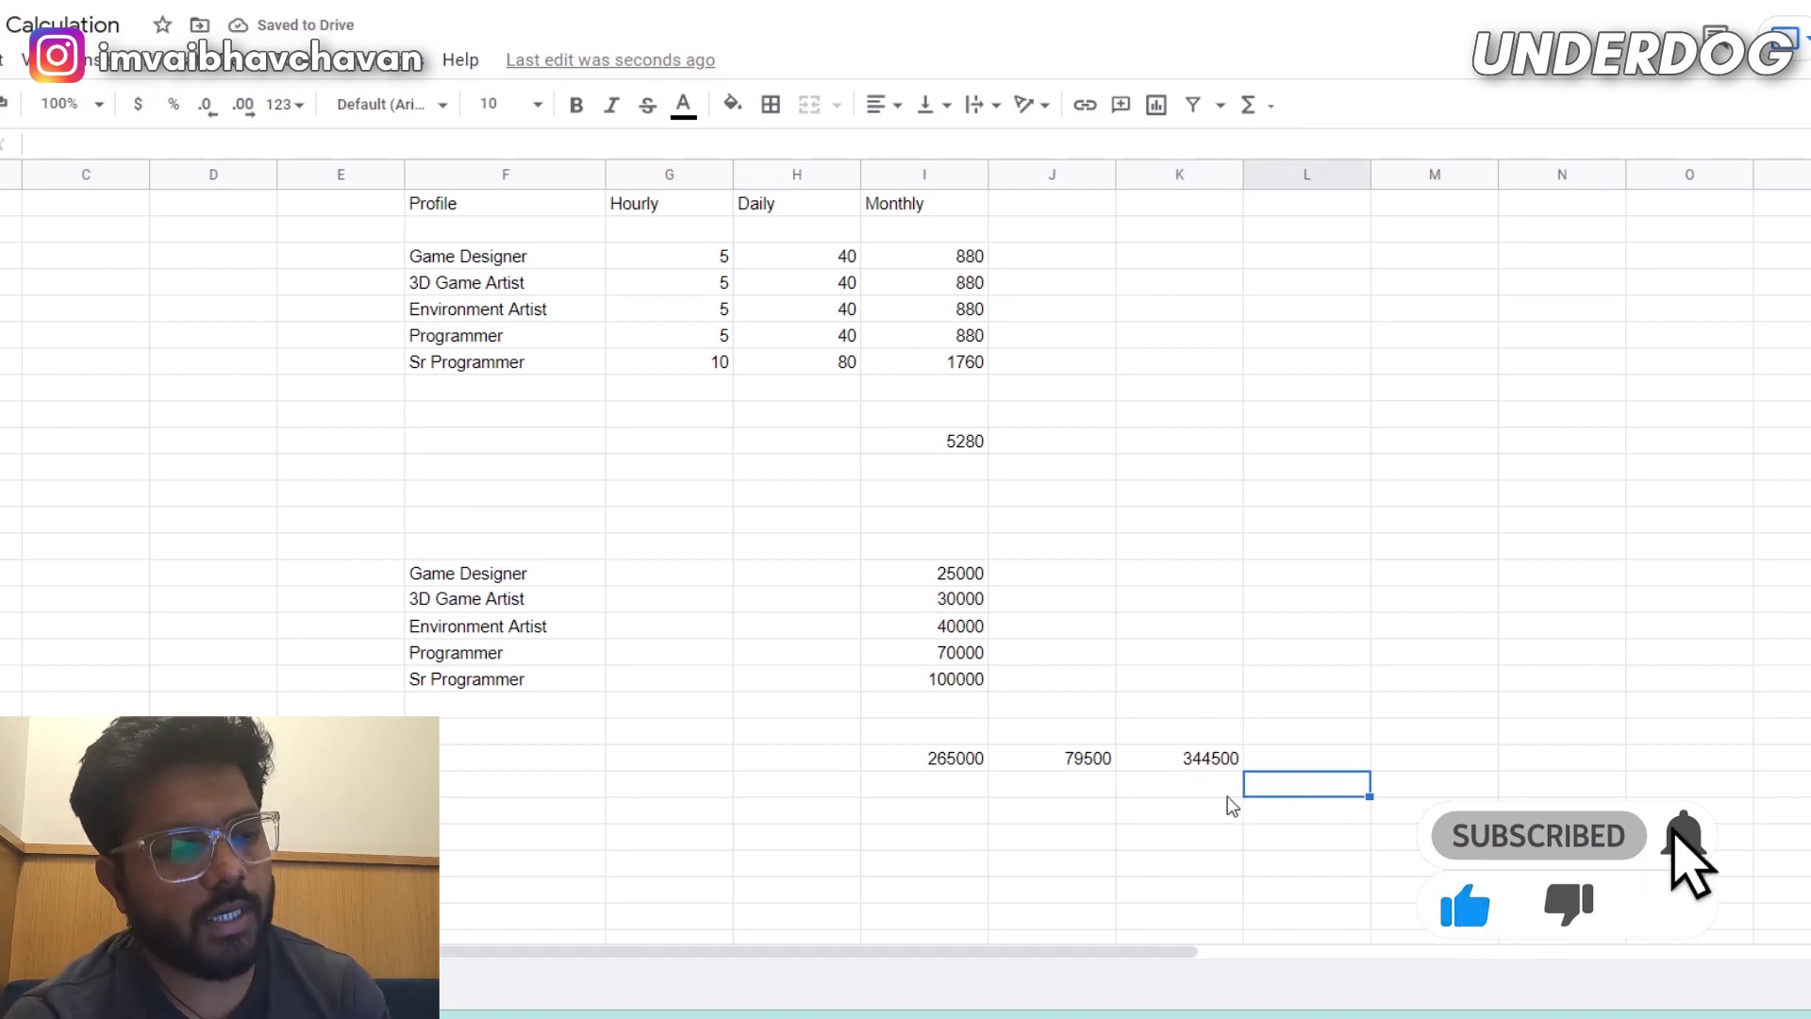
left_click(1211, 774)
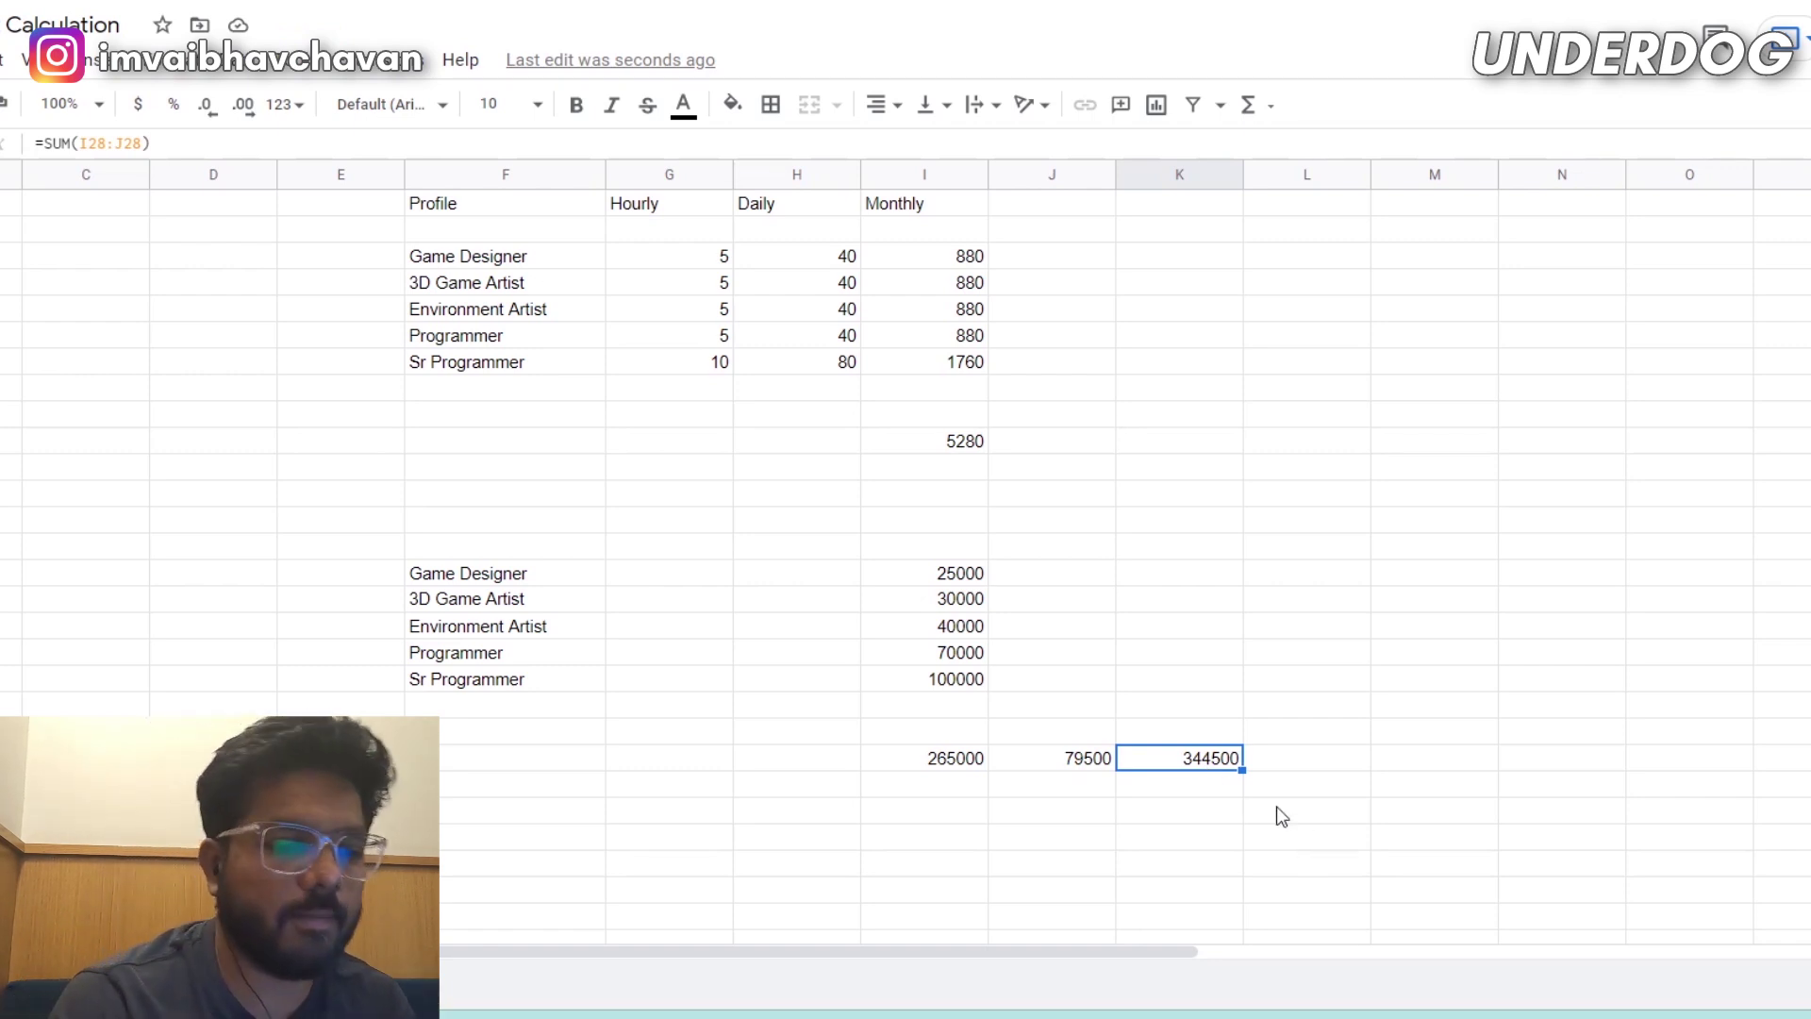
scroll(1288, 634, "down", 1)
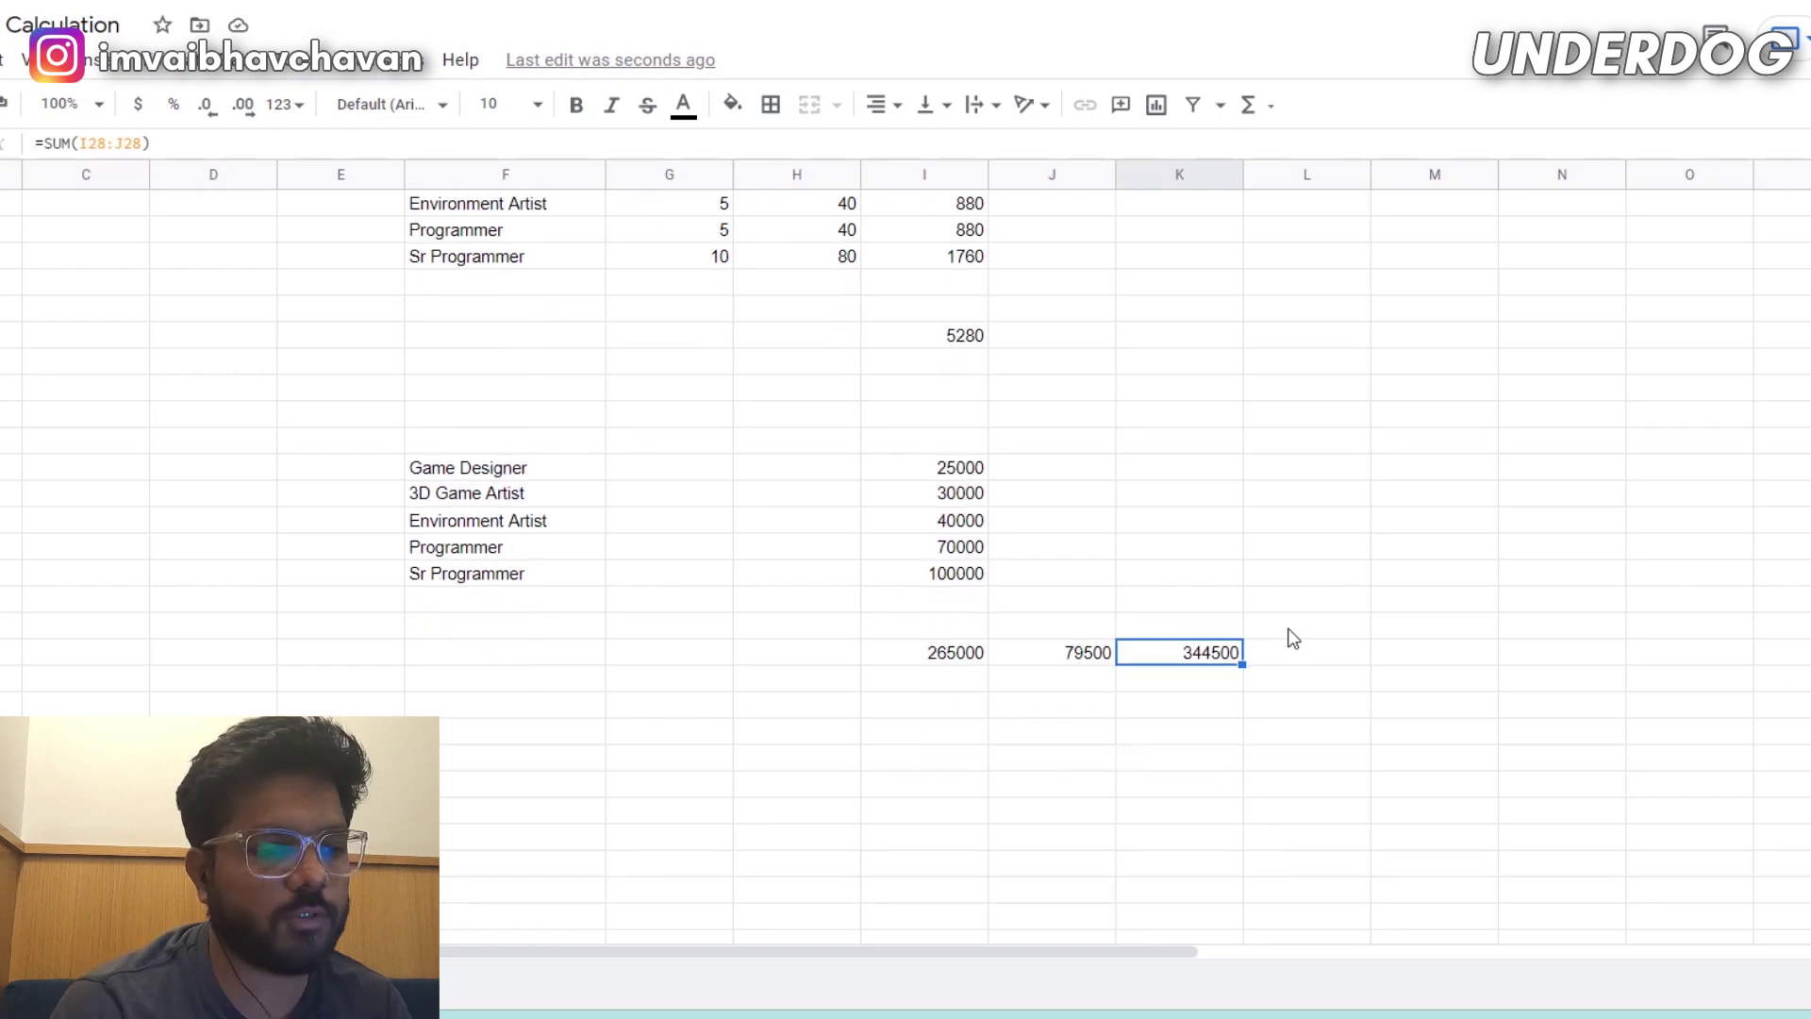
scroll(1293, 638, "up", 1)
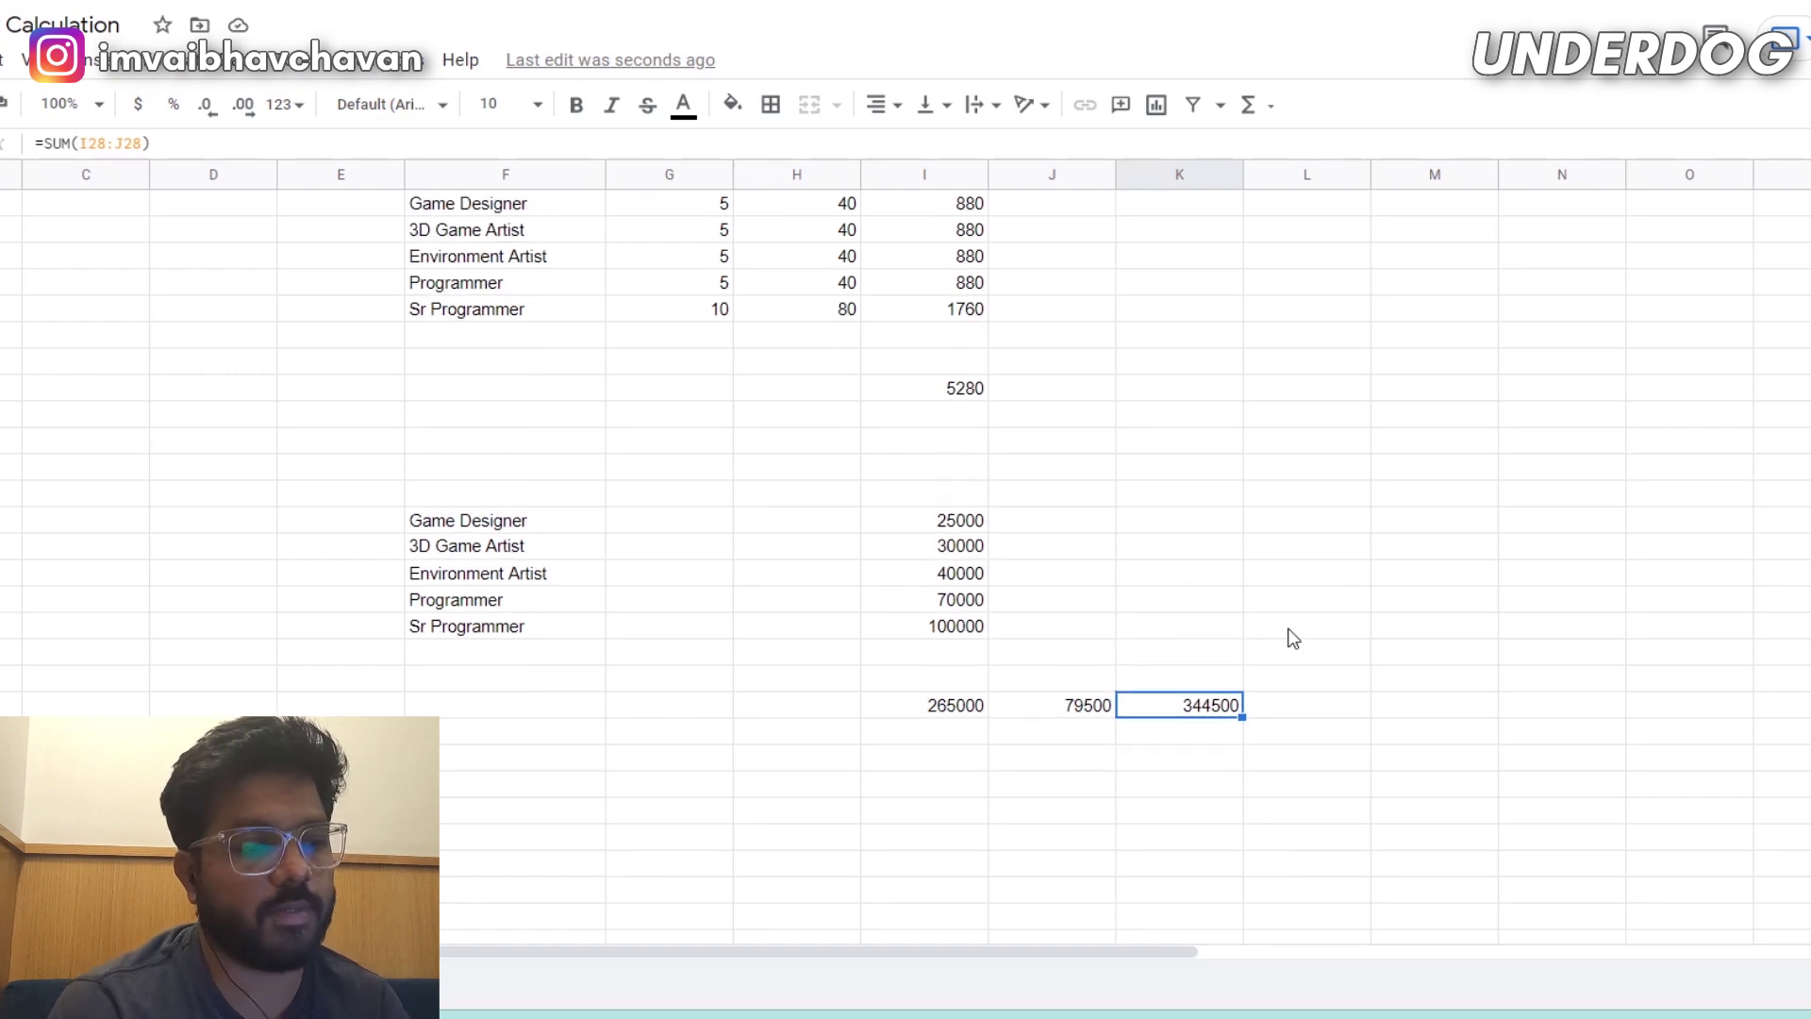
Double the 344500 combined total with =K28*2, giving 689000.
left_click(1318, 717)
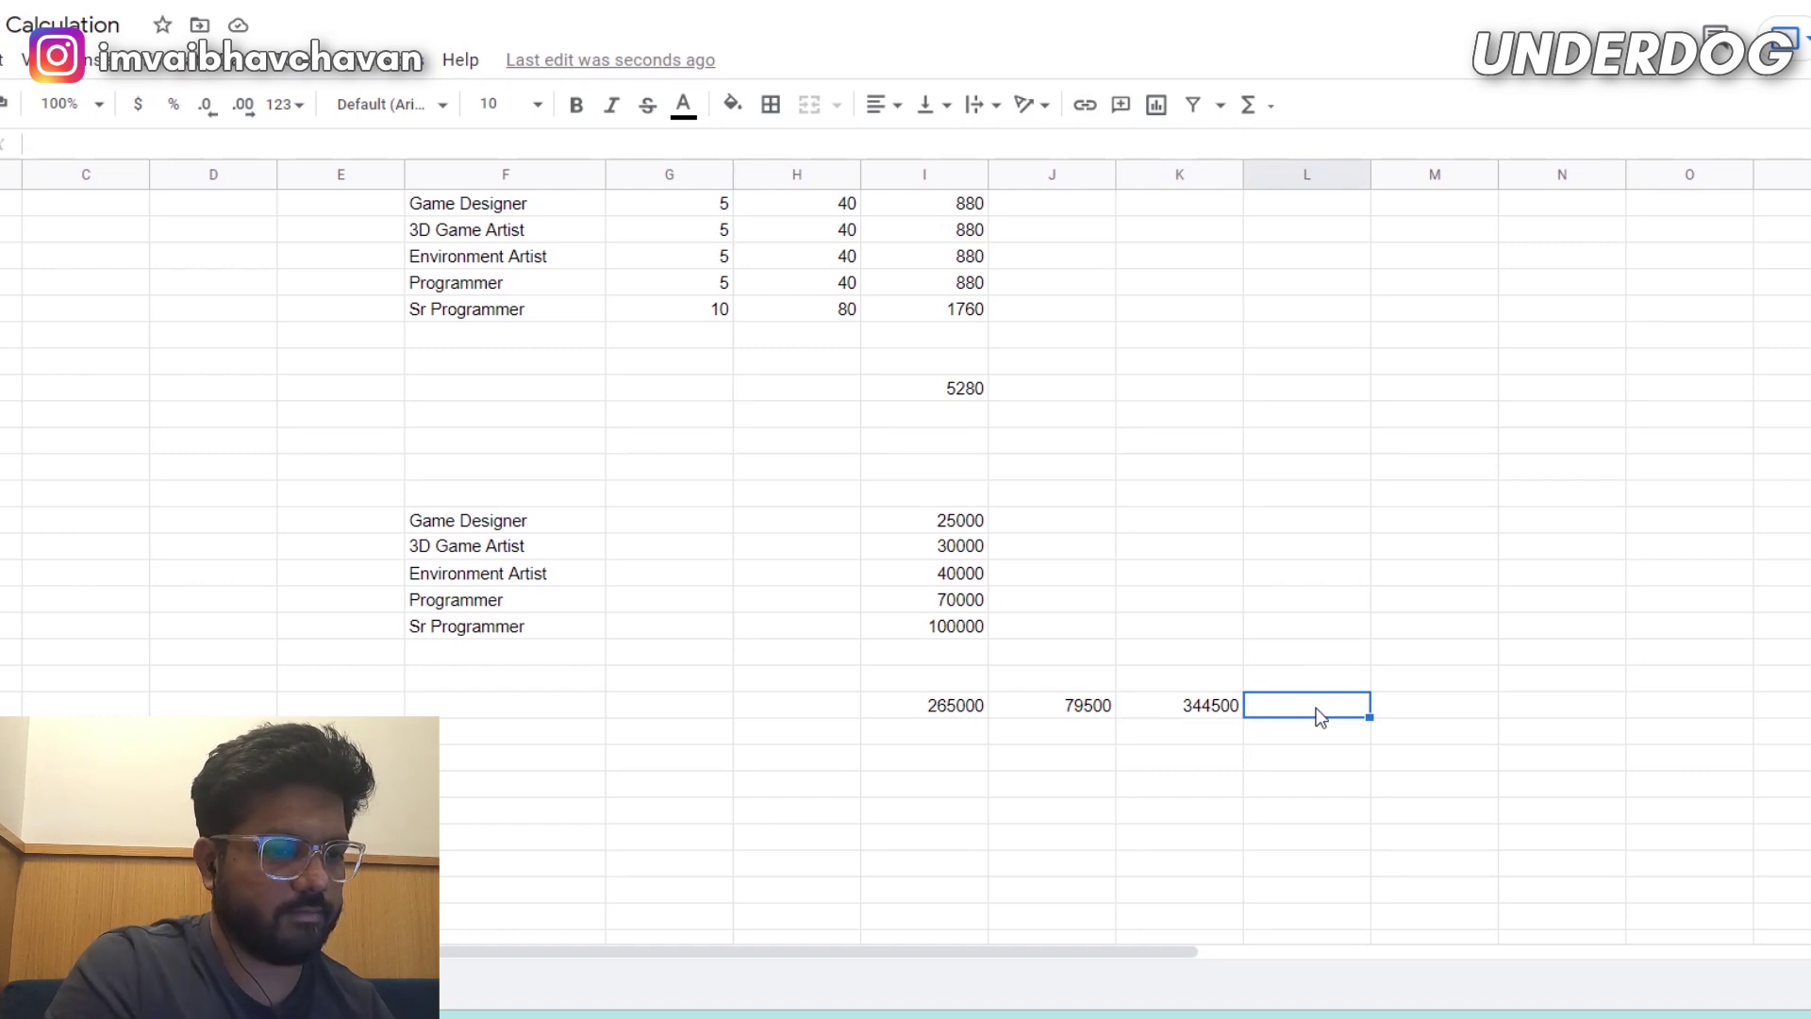
type("=")
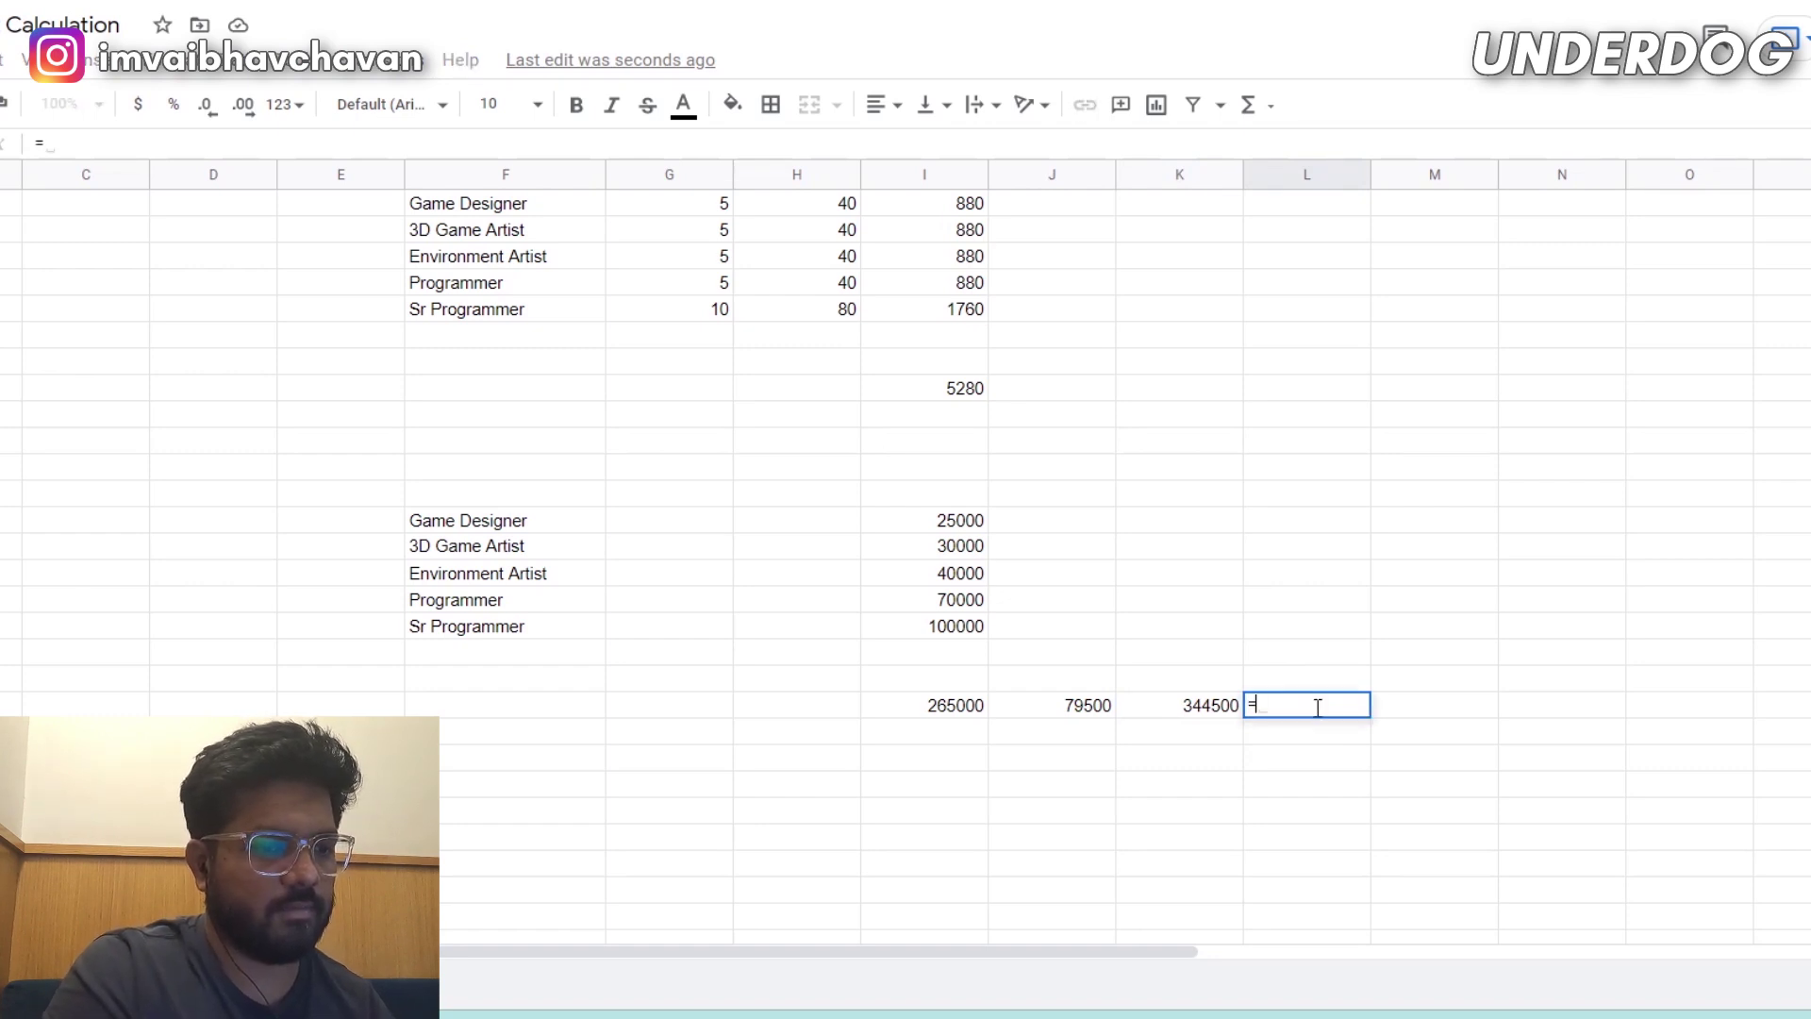
left_click(1198, 714)
type("*2")
key("Return")
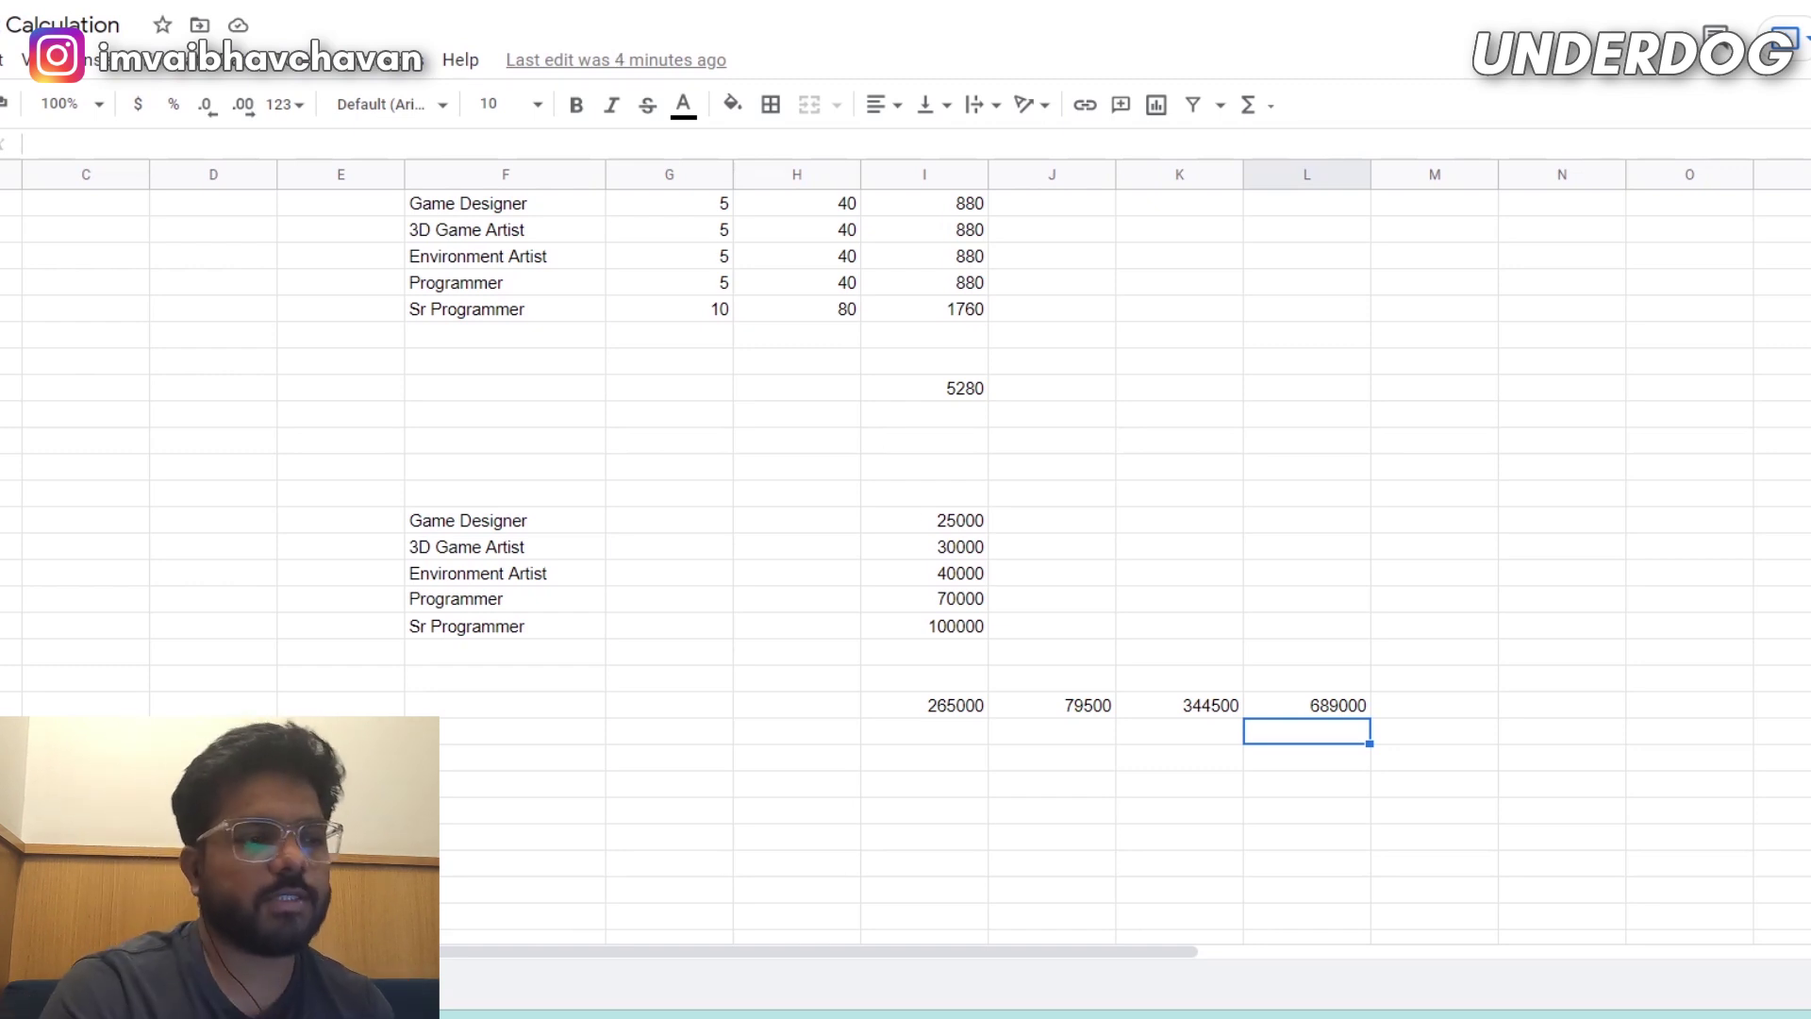
scroll(1260, 543, "down", 1)
scroll(1261, 543, "up", 3)
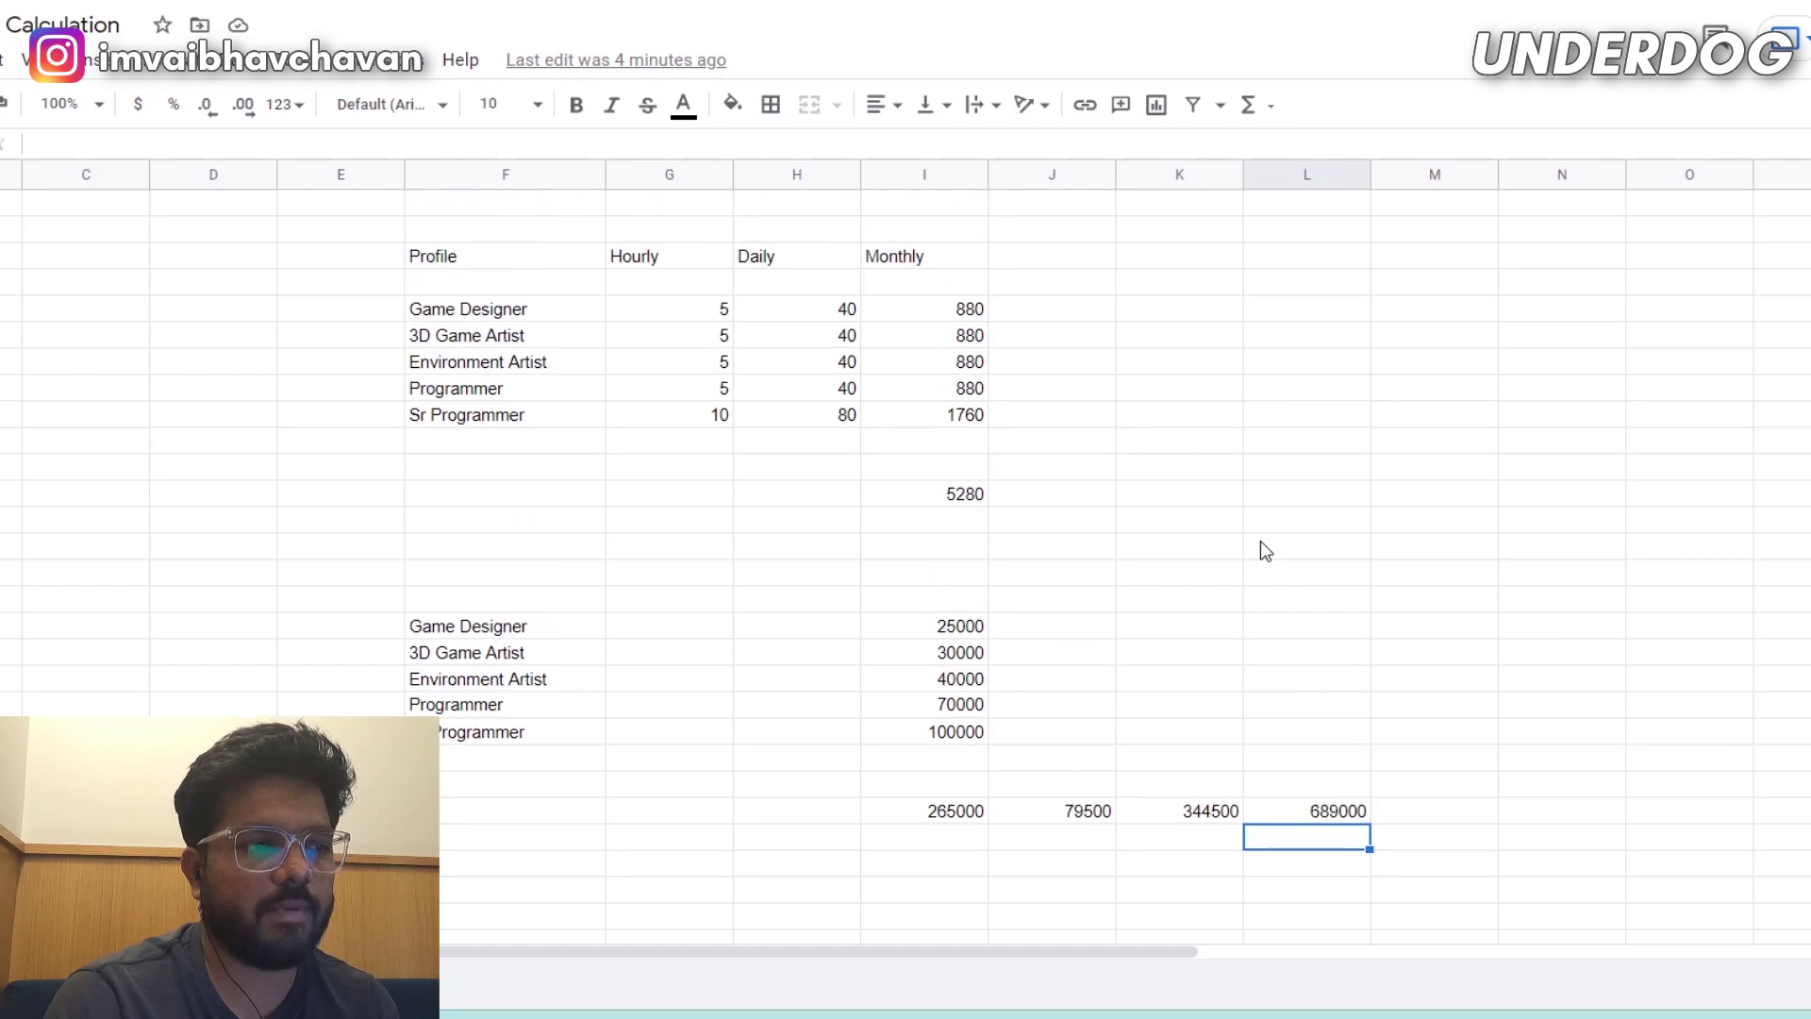